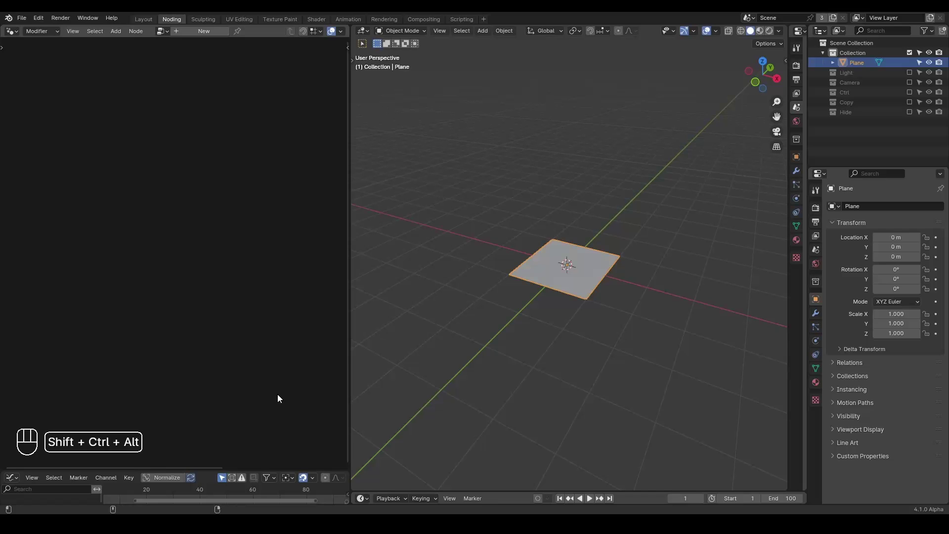
- Create a new material on the plane and switch the viewport shading to Material Preview
key("ctrl+shift+alt+q")
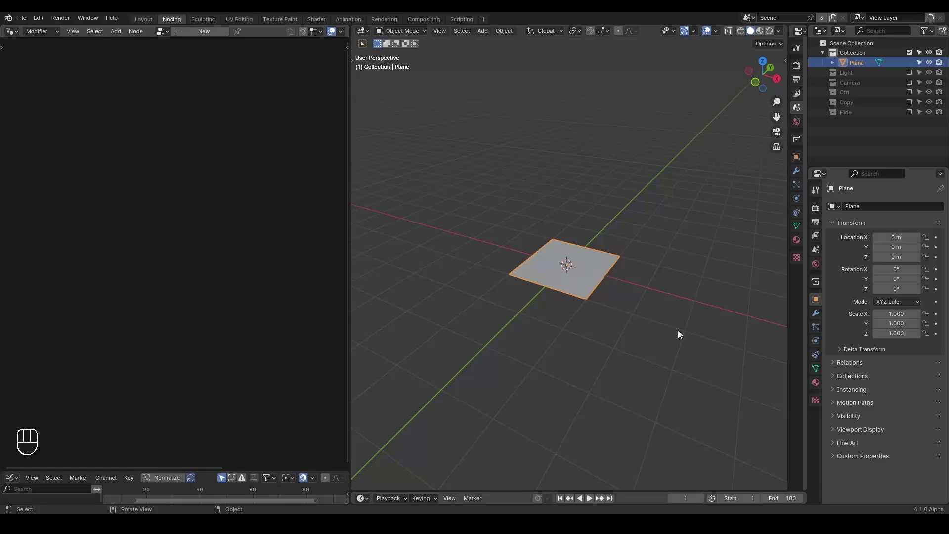
left_click(814, 381)
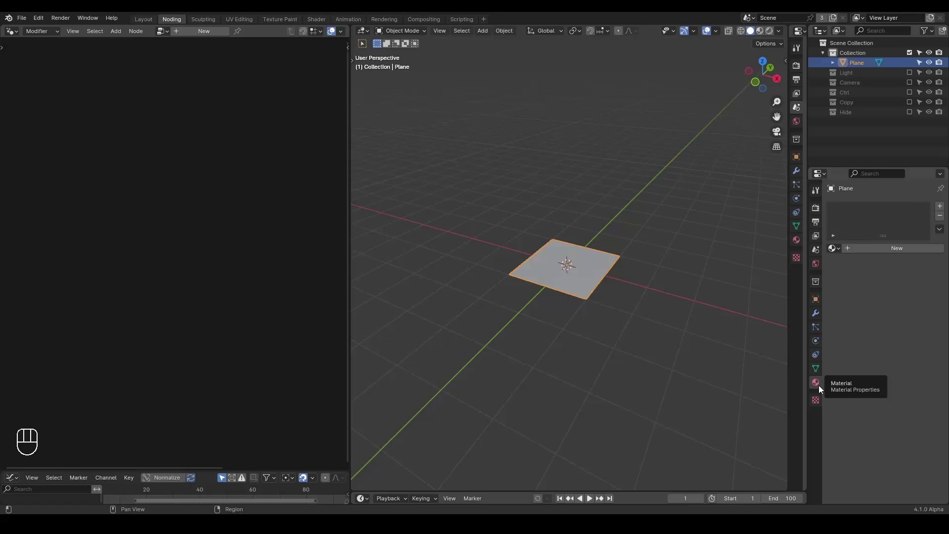
left_click(849, 247)
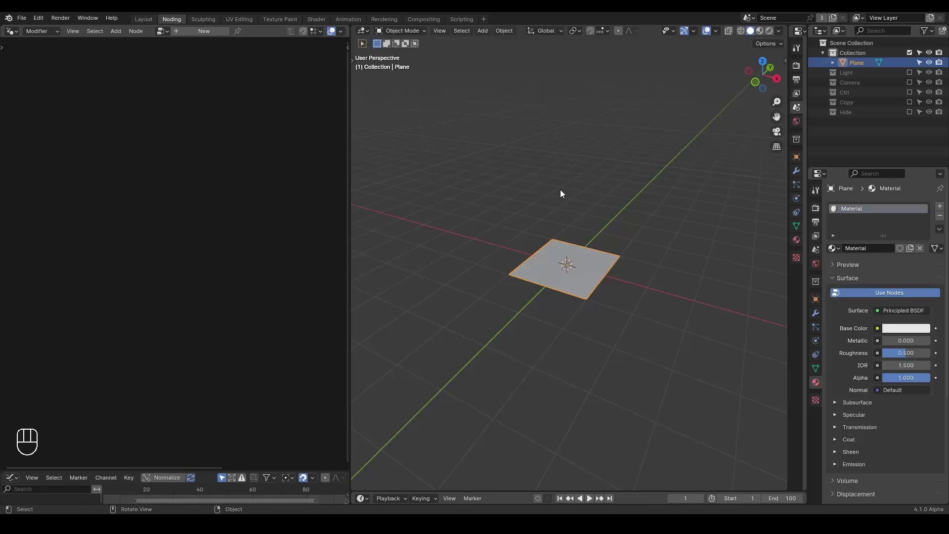
key("z")
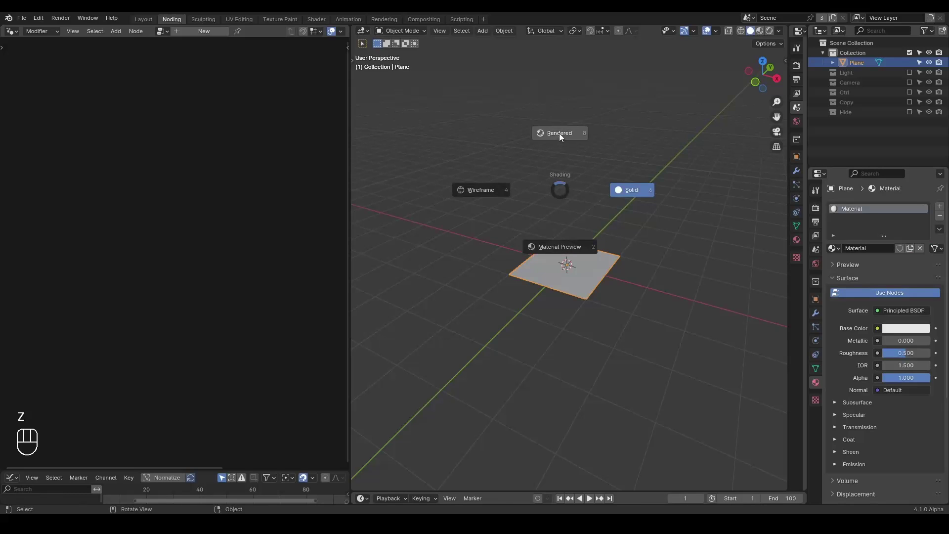
left_click(564, 236)
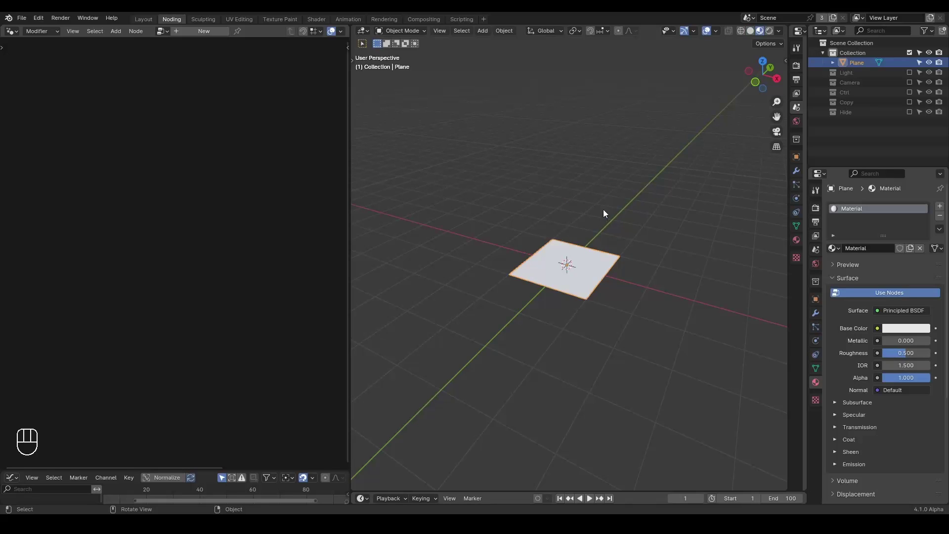
- Set the plane material's base color to red, keeping the viewport in Material Preview shading
left_click(768, 30)
left_click(759, 31)
left_click(901, 328)
left_click_drag(873, 224, 864, 259)
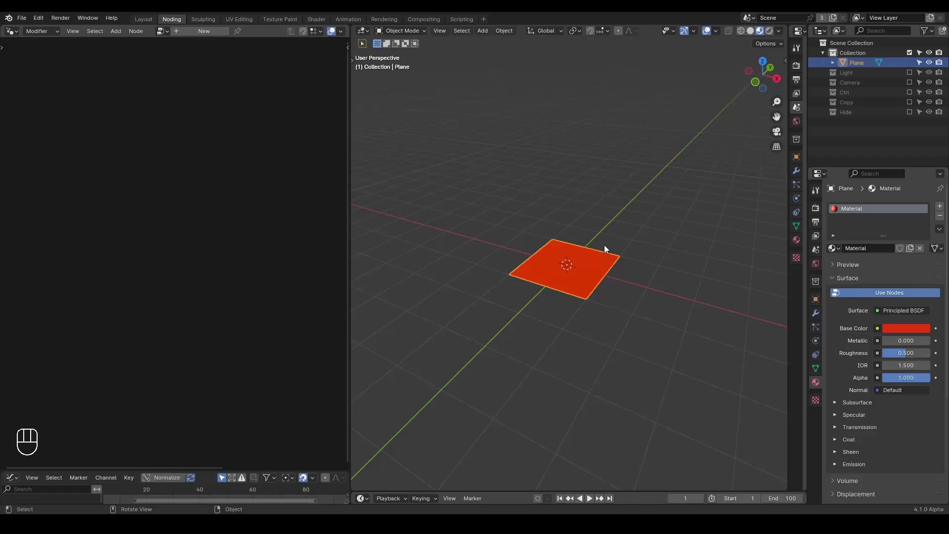
- Try a Subdivision Surface modifier on the plane and remove it again
left_click(816, 313)
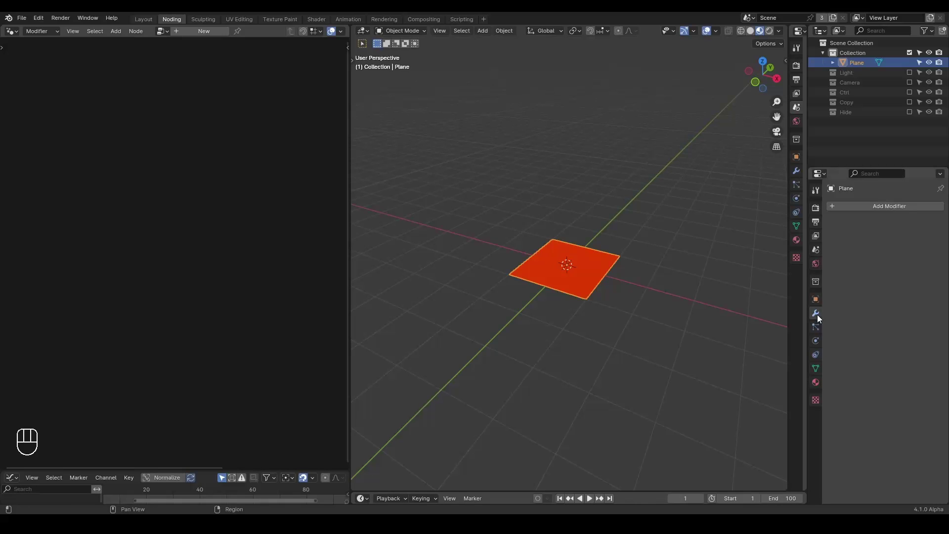
left_click(839, 207)
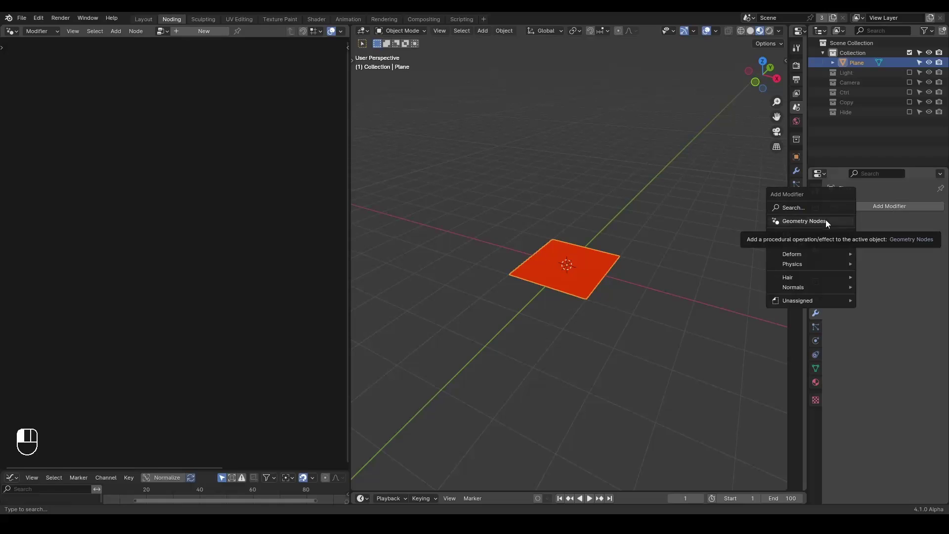
mouse_move(822, 224)
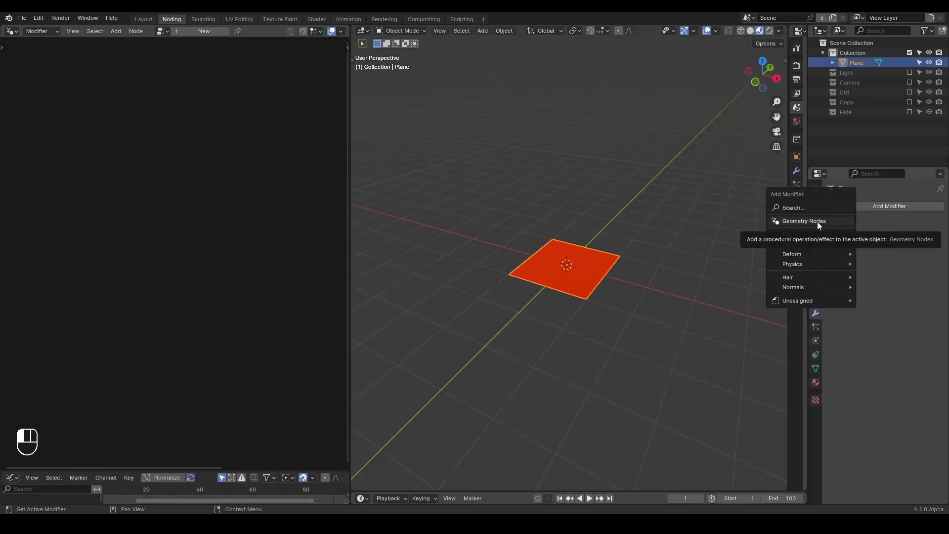
type("subd")
key("Return")
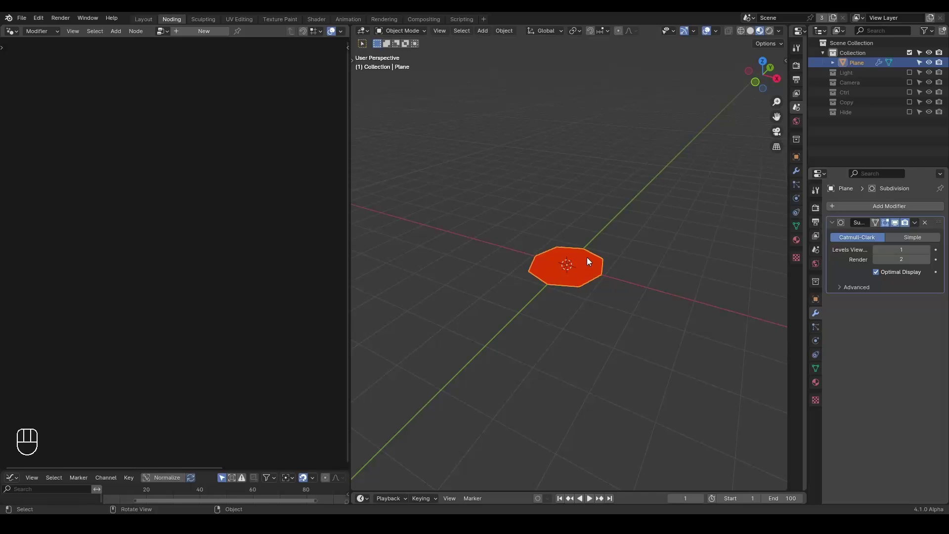
left_click(925, 223)
- Add a Geometry Nodes modifier with a new node group to the plane and move the Group Input node closer to Group Output
left_click(884, 207)
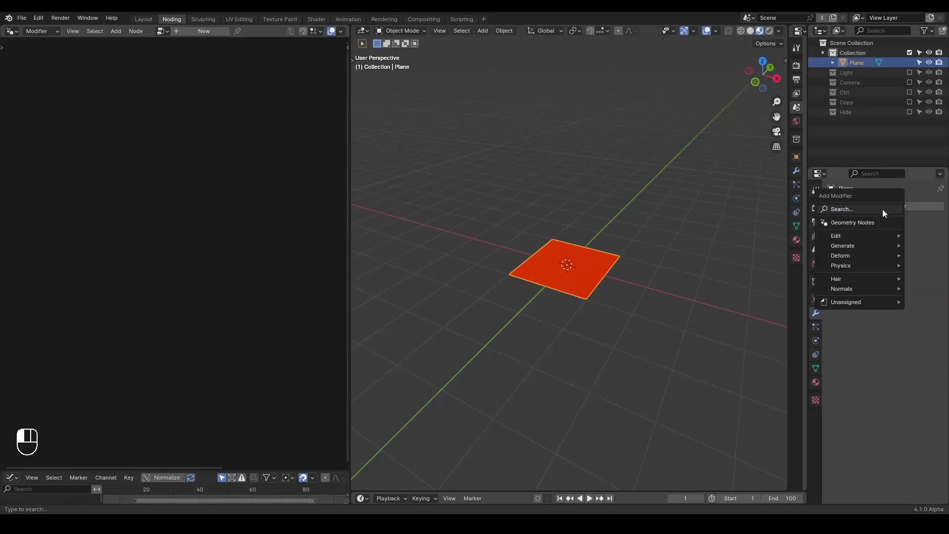
left_click(835, 225)
left_click(176, 35)
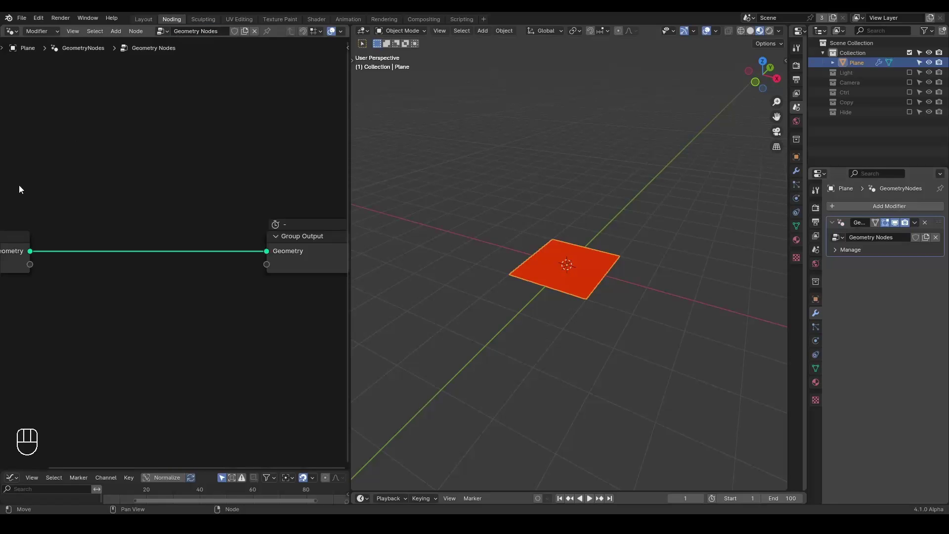
middle_click_drag(96, 208, 149, 183)
scroll(150, 183, "down", 2)
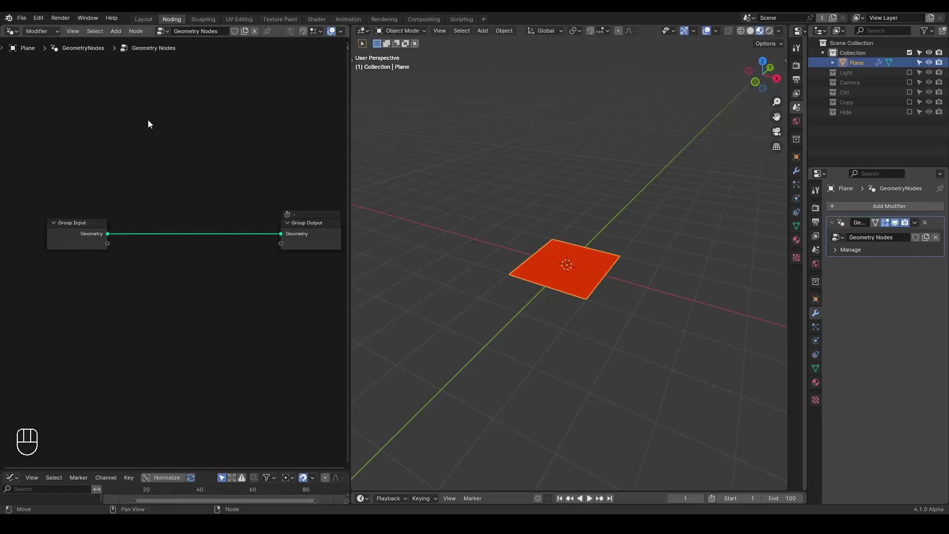
left_click_drag(78, 243, 116, 242)
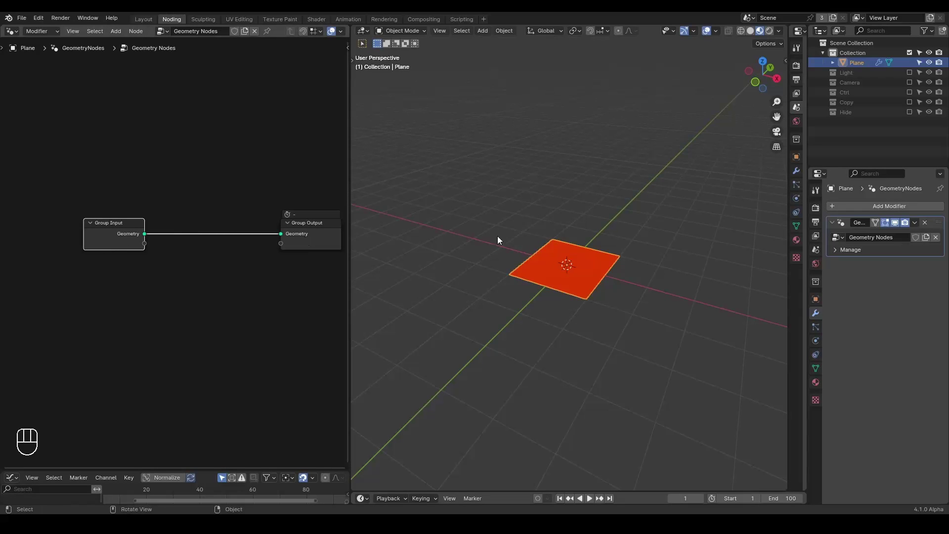
- Insert a Set Position node between Group Input and Group Output and set its Z offset to 1.44 m
scroll(519, 244, "up", 2)
middle_click_drag(519, 248, 499, 247)
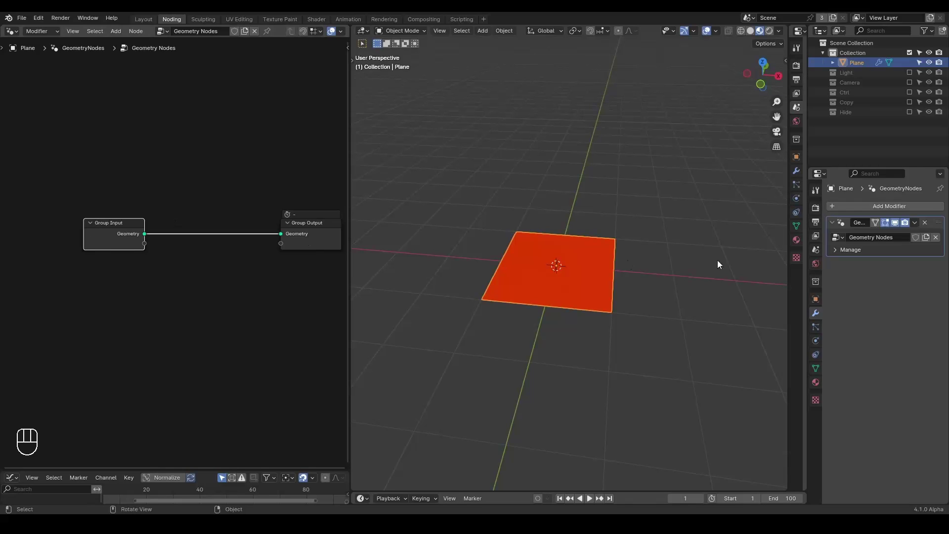
key("ctrl+a")
type("set pos")
key("Return")
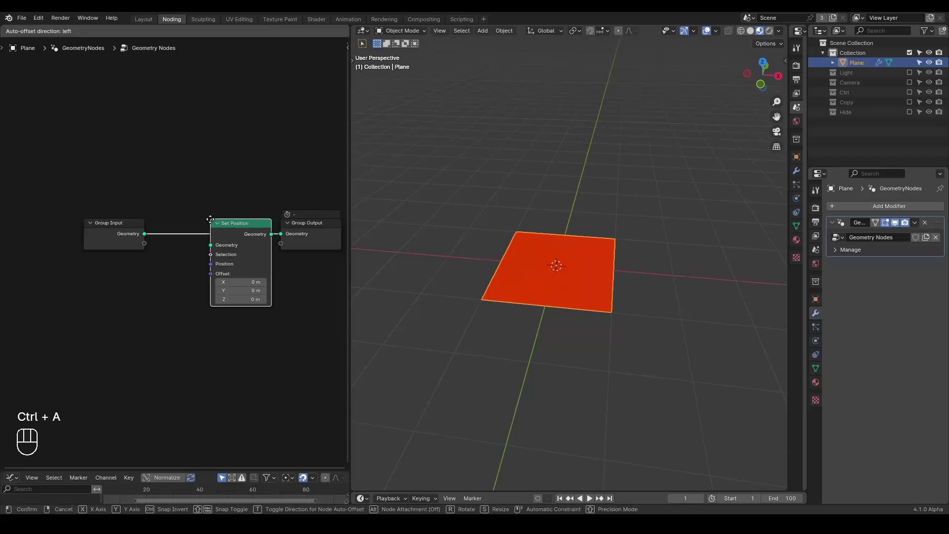
left_click(187, 212)
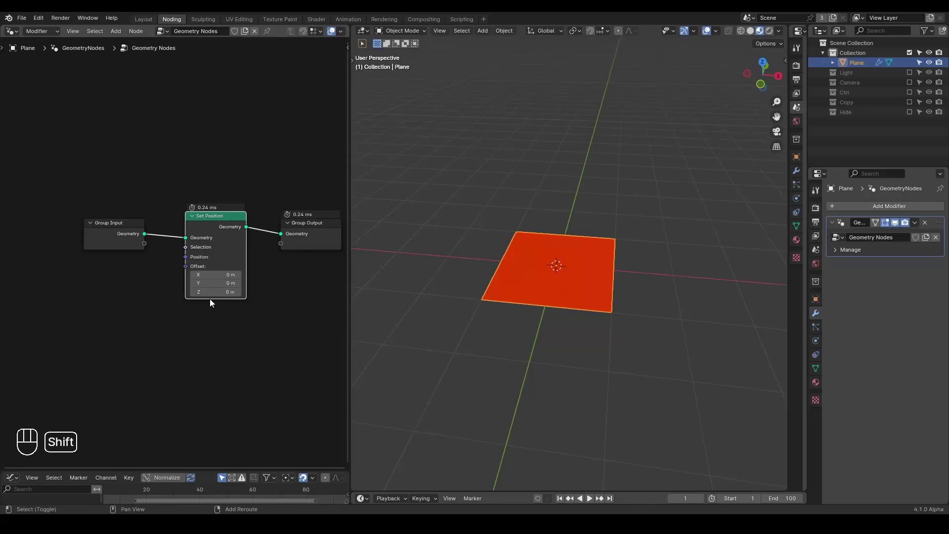
left_click_drag(205, 293, 247, 294, "shift")
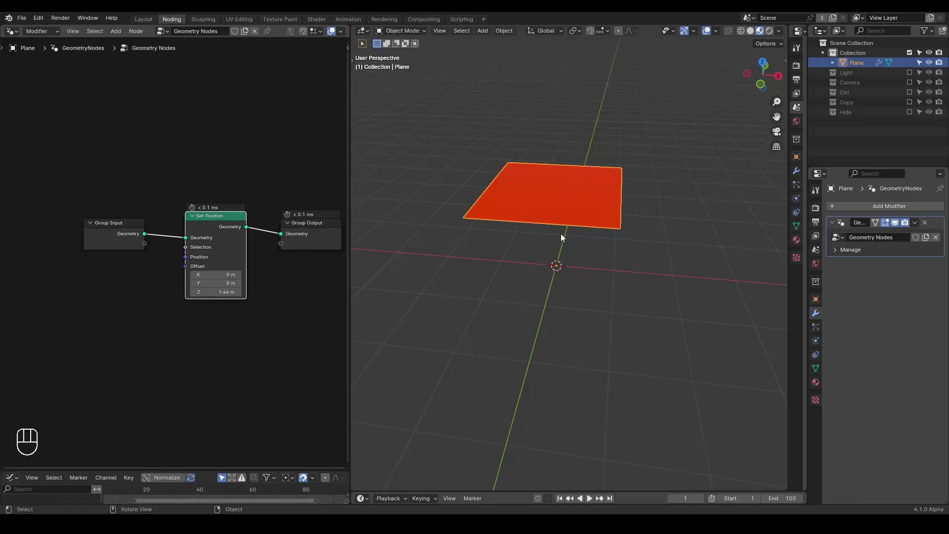
- Add a Cube mesh node above the Set Position node and connect its mesh to the Group Output
key("ctrl+alt+shift+q")
key("ctrl+a")
type("cube")
key("Return")
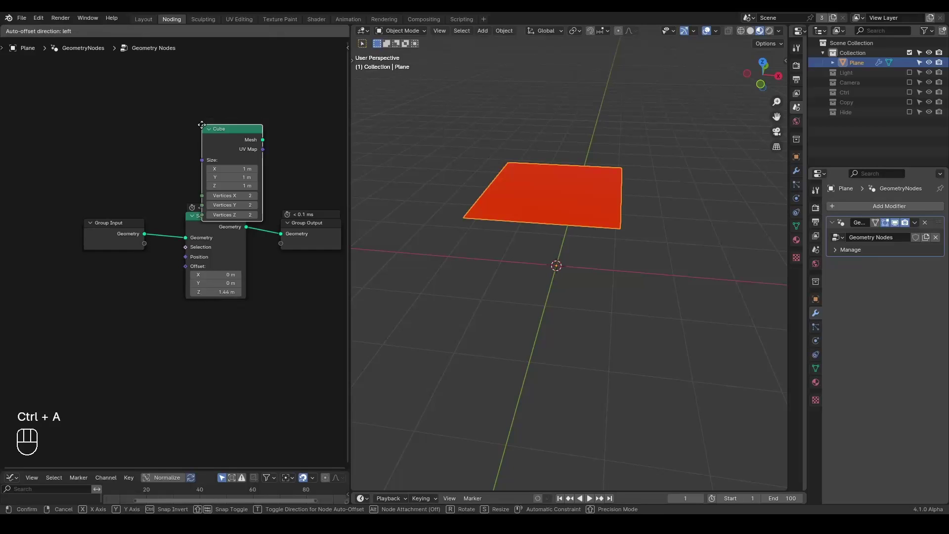
left_click(157, 99)
left_click(180, 103, "alt+shift")
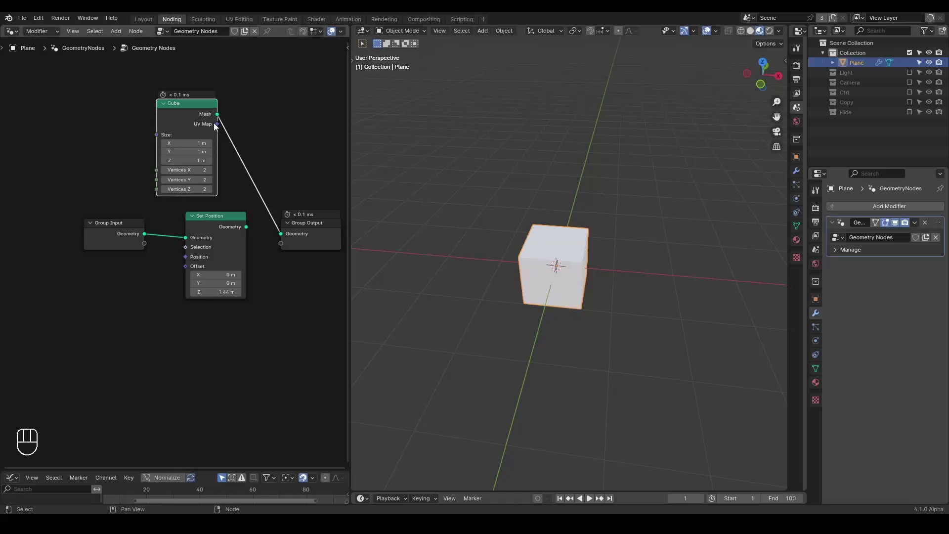
- In wireframe shading, set the Cube node's vertices to X 14, Y 10 and Z 6, and return to Material Preview
key("z")
left_click(421, 185)
middle_click_drag(450, 210, 438, 194)
mouse_move(190, 172)
left_mouse_down()
mouse_move(221, 180)
mouse_move(192, 189)
left_mouse_up()
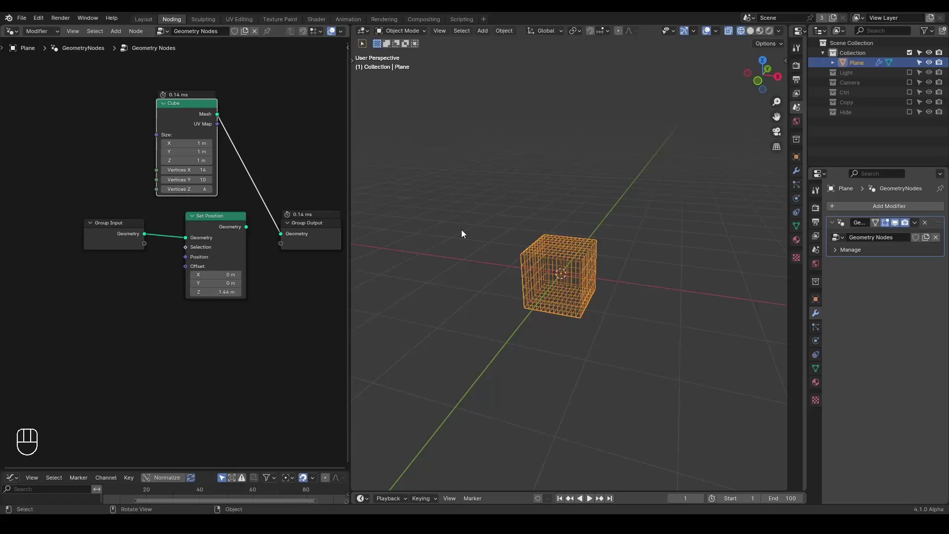
key("z")
left_click(476, 274)
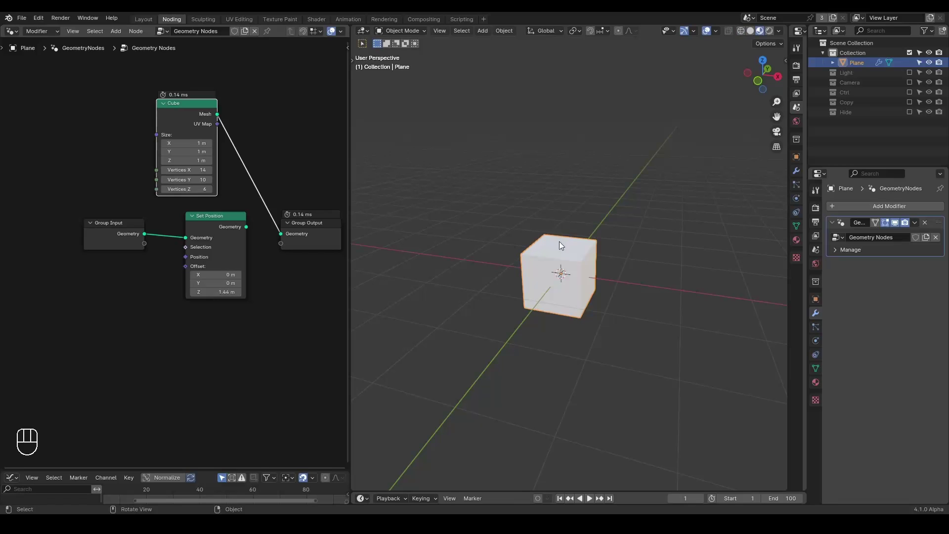
- Show the plane's material settings, delete the Group Input and Set Position nodes, and move the Cube node beside Group Output
left_click(815, 382)
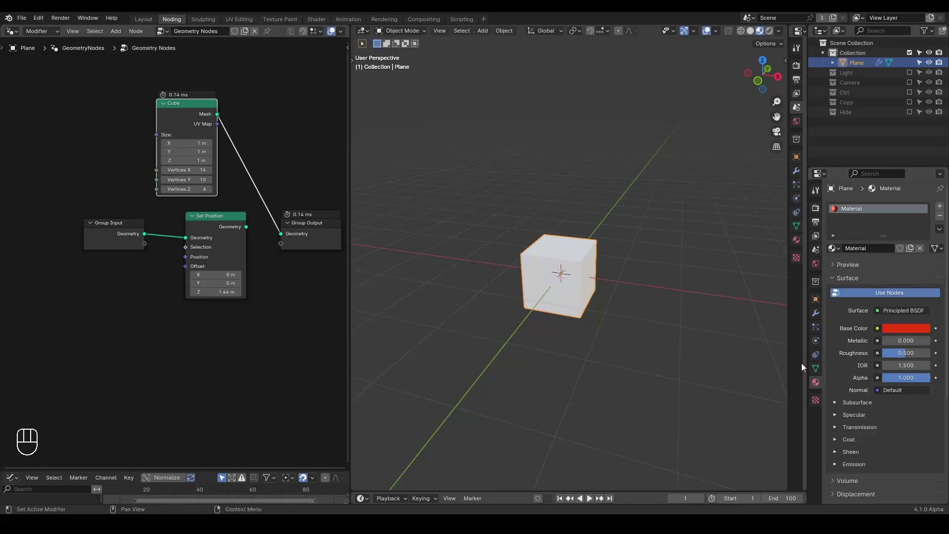
left_click_drag(254, 210, 109, 281)
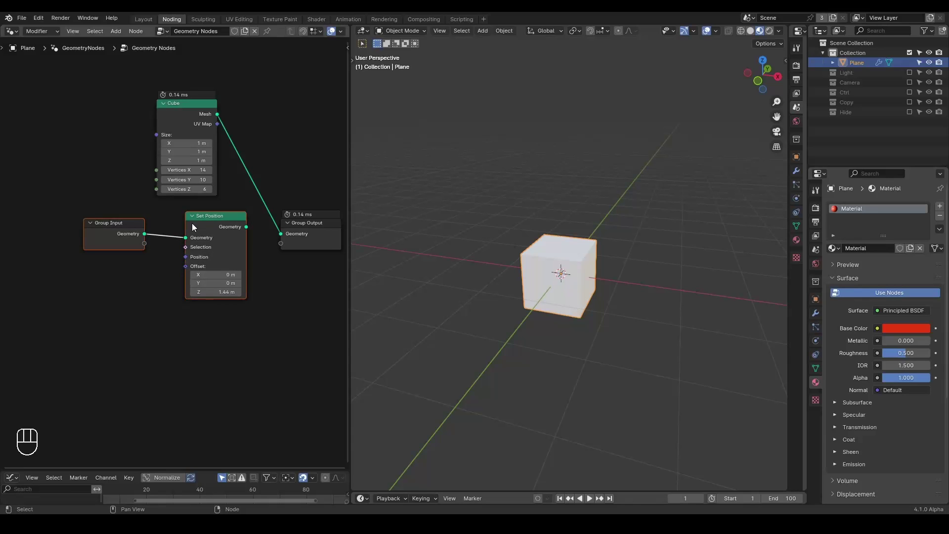
key("x")
left_click_drag(176, 126, 141, 205)
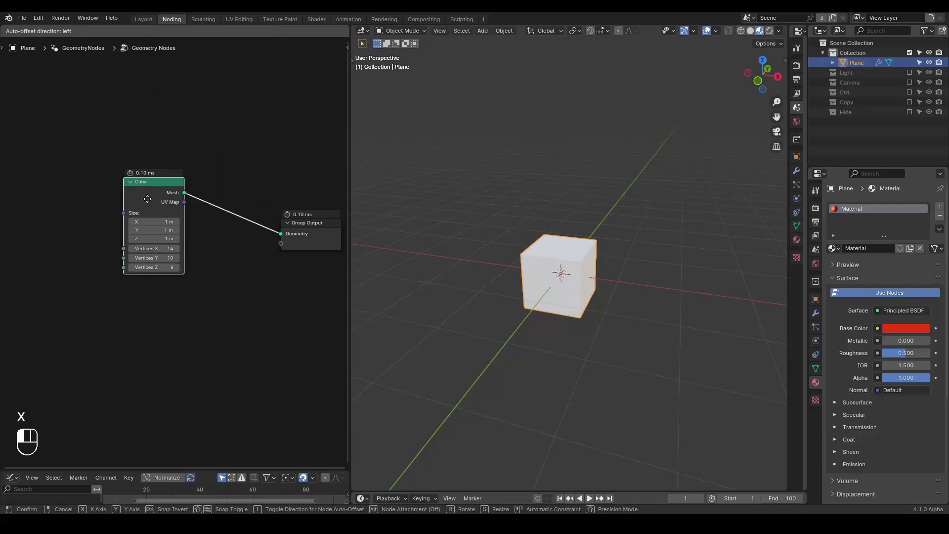
left_click(226, 149)
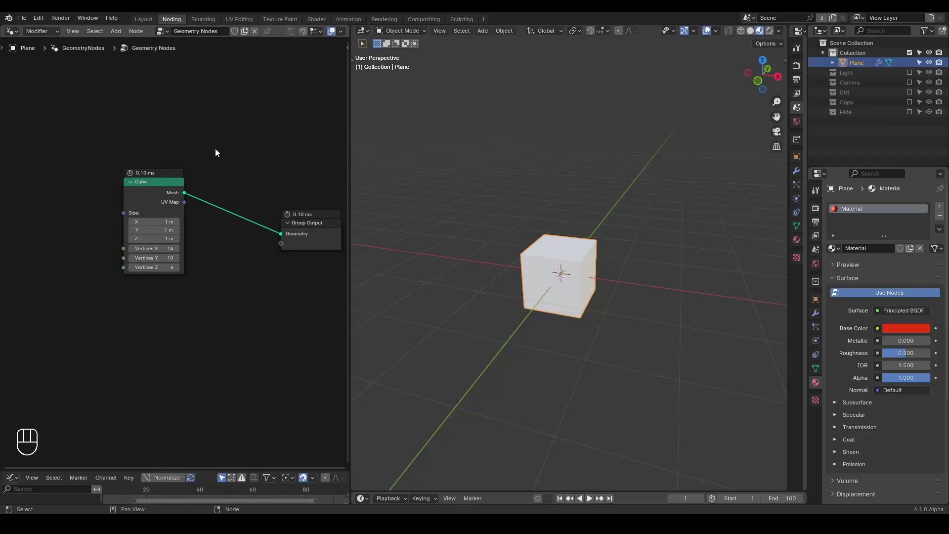
- Insert a Set Material node between the Cube and Group Output nodes and assign it the red "Material"
key("shift+a")
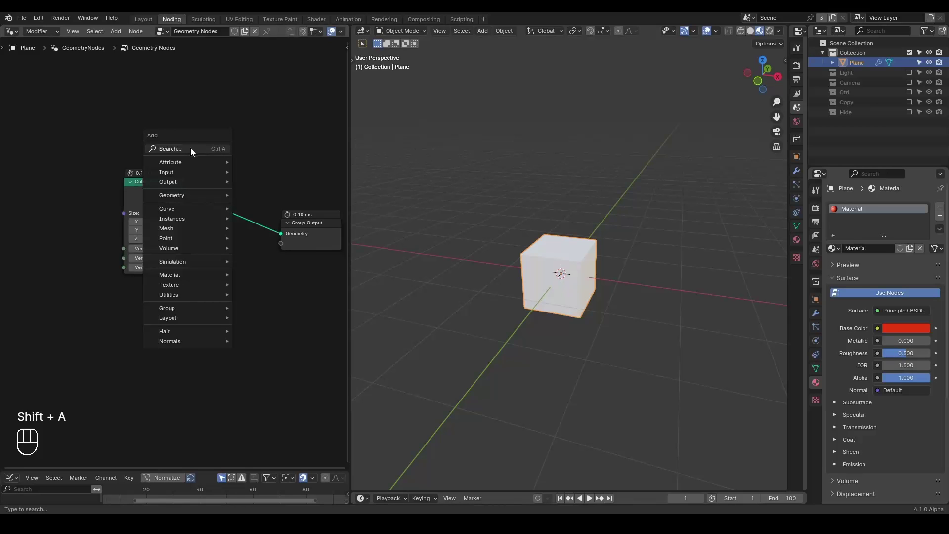
left_click(191, 148)
type("material")
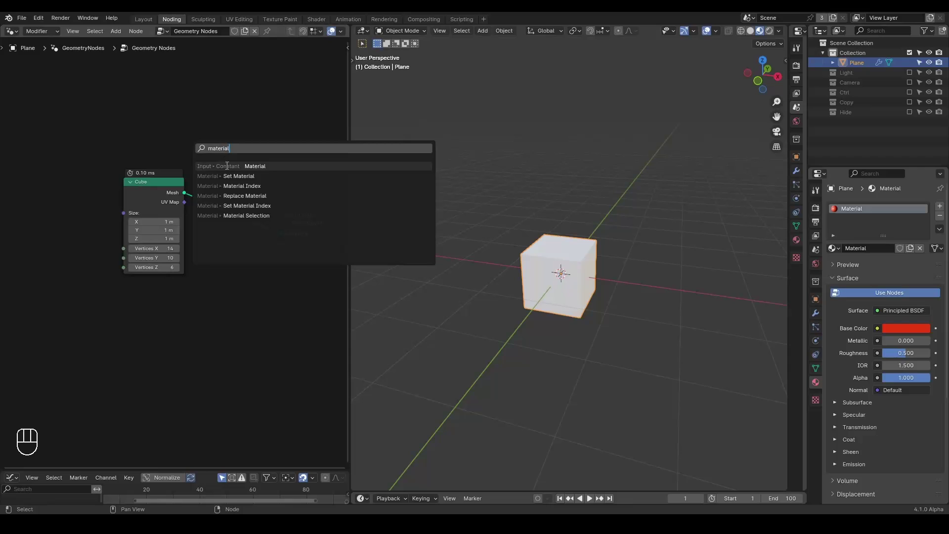
left_click(277, 178)
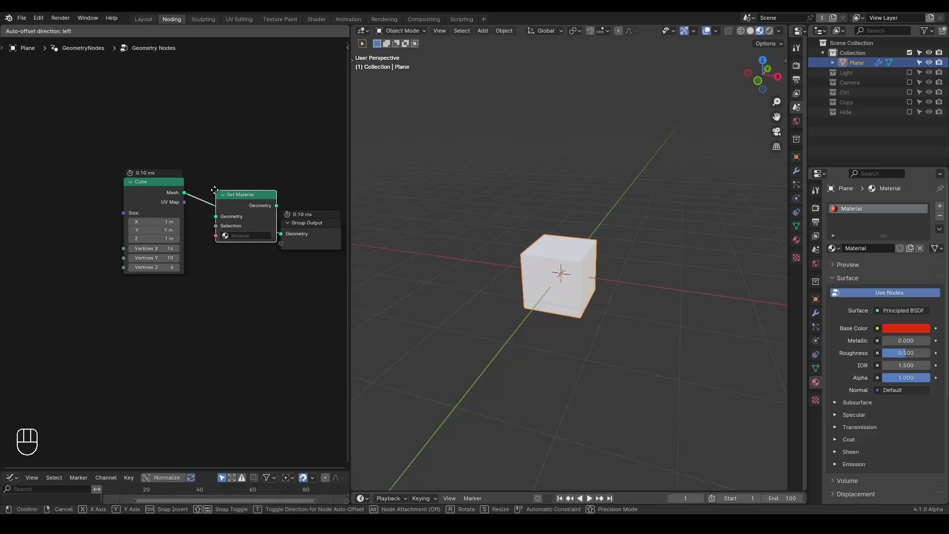
left_click(216, 203)
left_click(220, 233)
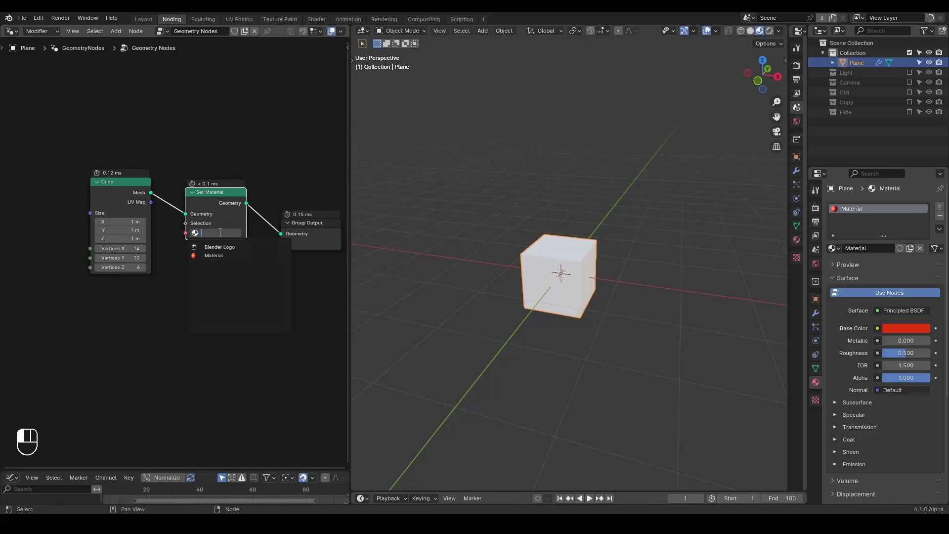
left_click(214, 255)
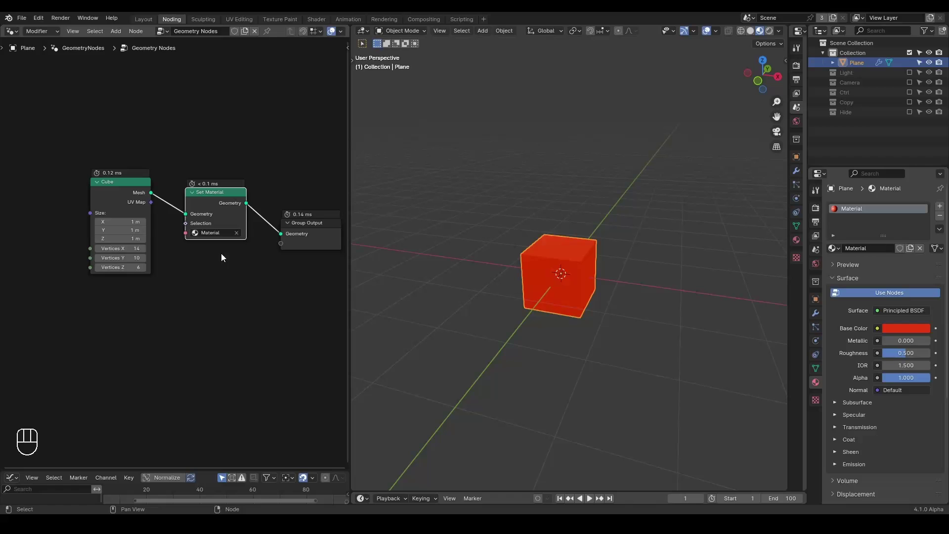
key("shift+ctrl+alt+q")
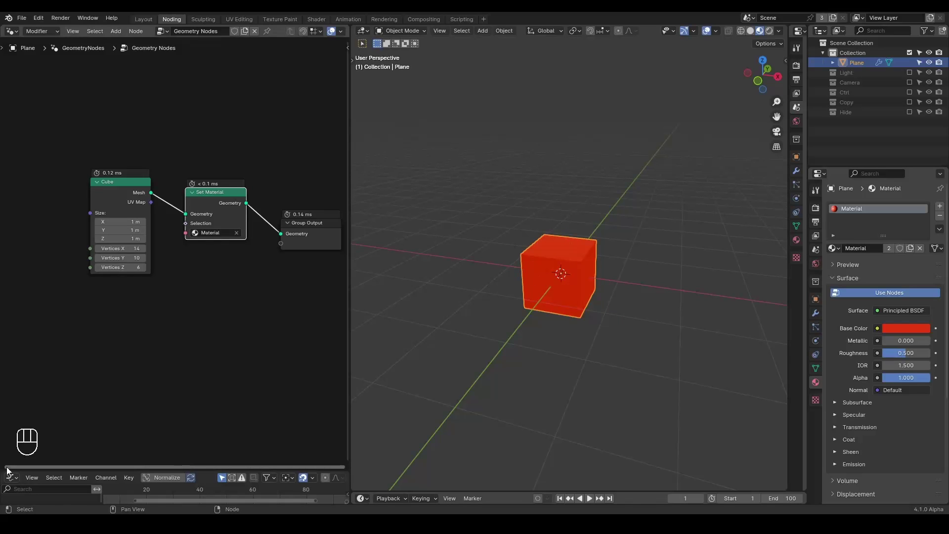
- Split the node editor horizontally and turn the lower half into a Shader Editor with the Principled BSDF node in view
left_click_drag(4, 466, 20, 239)
left_click(16, 252)
left_click(46, 252)
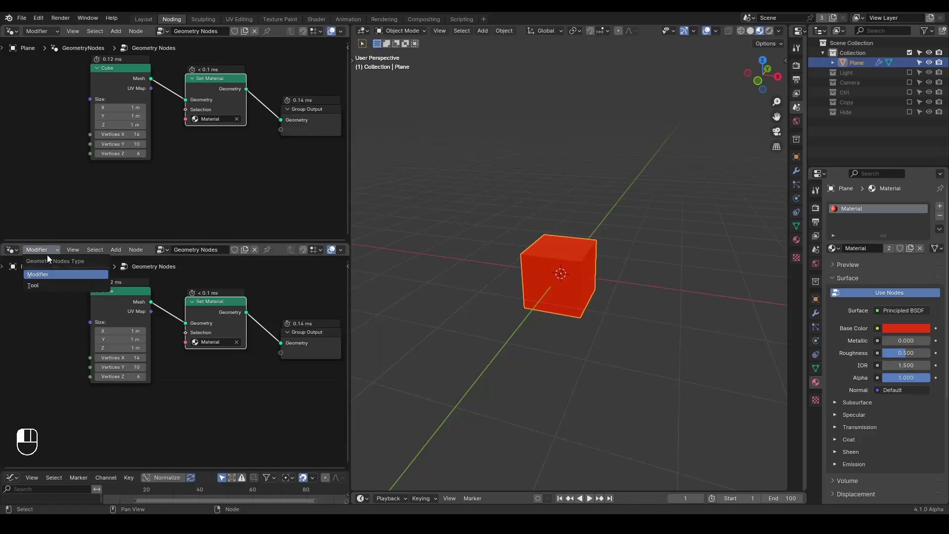
left_click(14, 251)
left_click(44, 353)
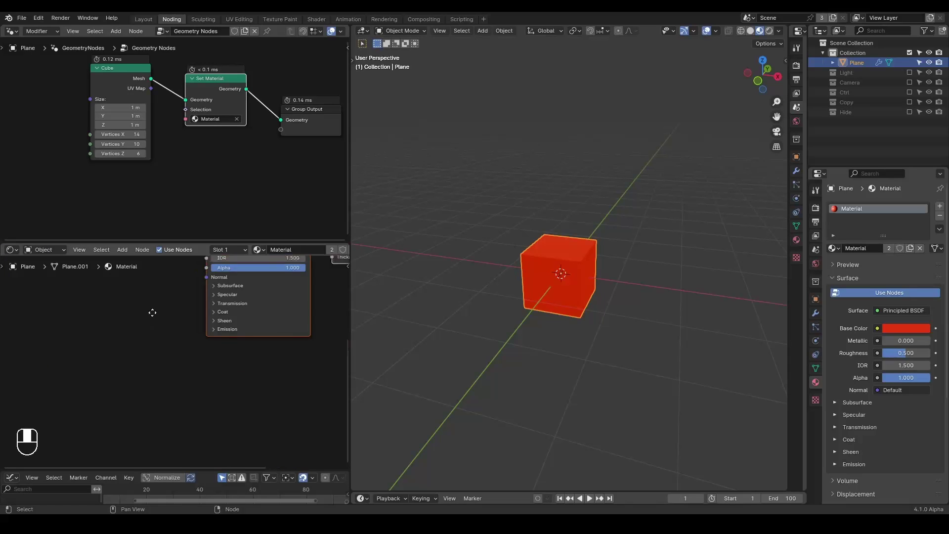
left_click(160, 392)
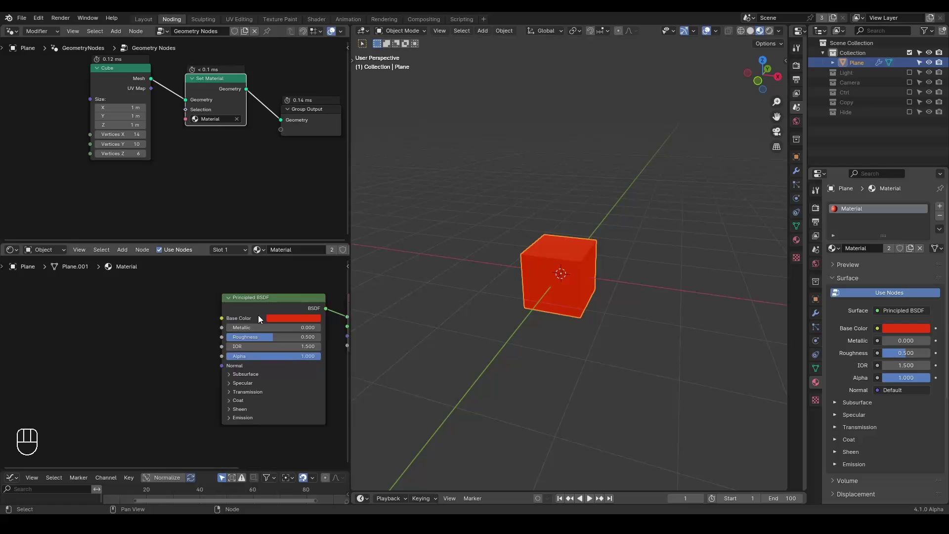
- Add a Checker Texture node and connect its Color output to the Principled BSDF's Base Color
middle_click_drag(258, 316, 261, 332)
left_click(243, 319)
left_click(161, 325)
key("ctrl+a")
type("checker")
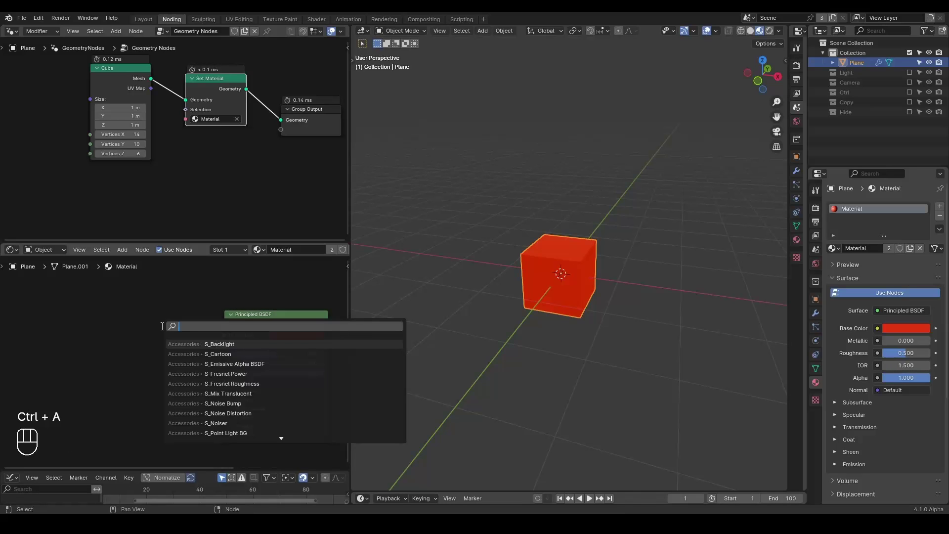
key("Return")
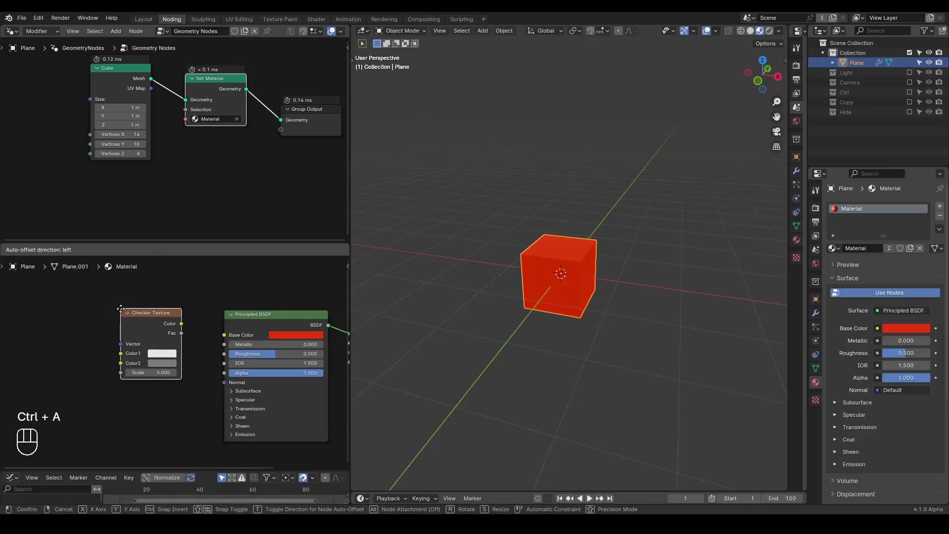
left_click(120, 308)
left_click_drag(181, 324, 225, 335)
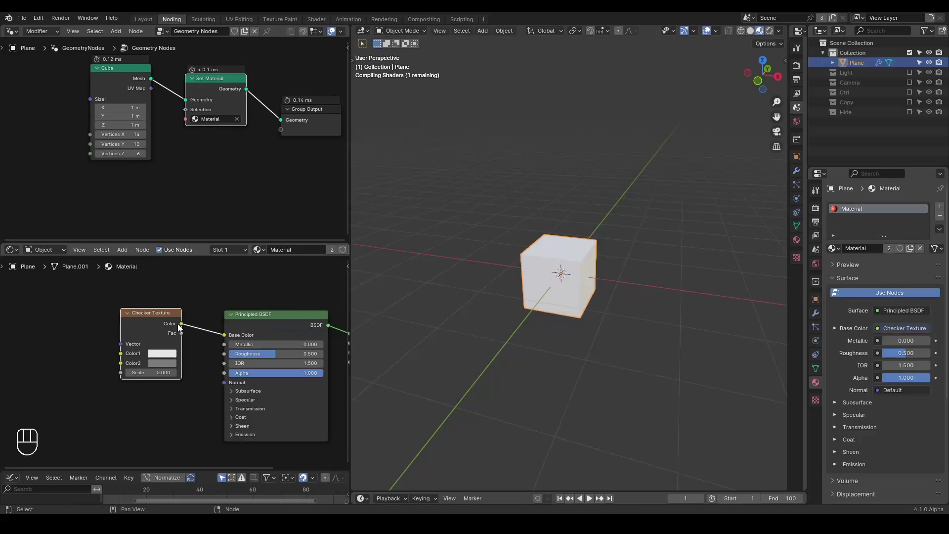
left_click_drag(143, 319, 149, 326)
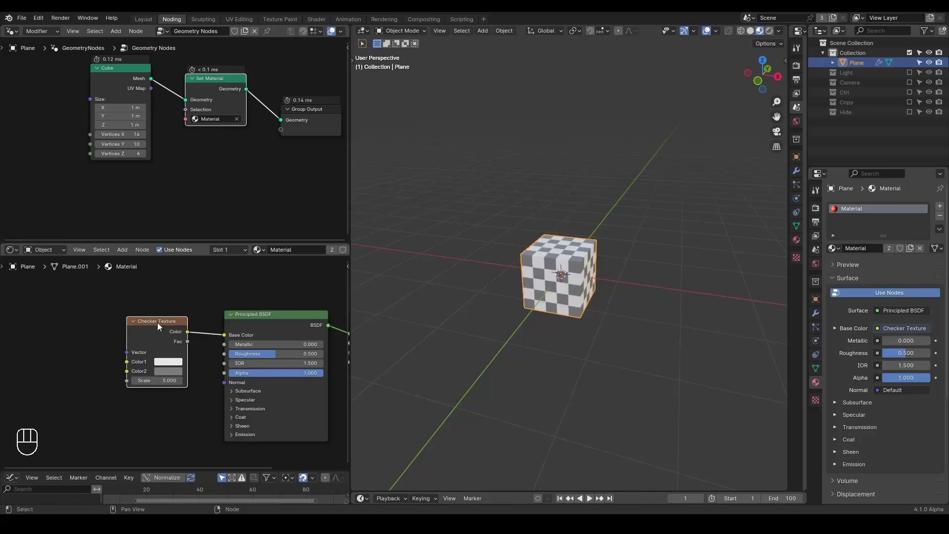
- Enlarge the Shader Editor and add Texture Coordinate and Mapping nodes feeding the Checker Texture's Vector input
middle_click_drag(548, 276, 580, 279)
middle_click_drag(173, 320, 223, 295)
left_click_drag(218, 241, 220, 187)
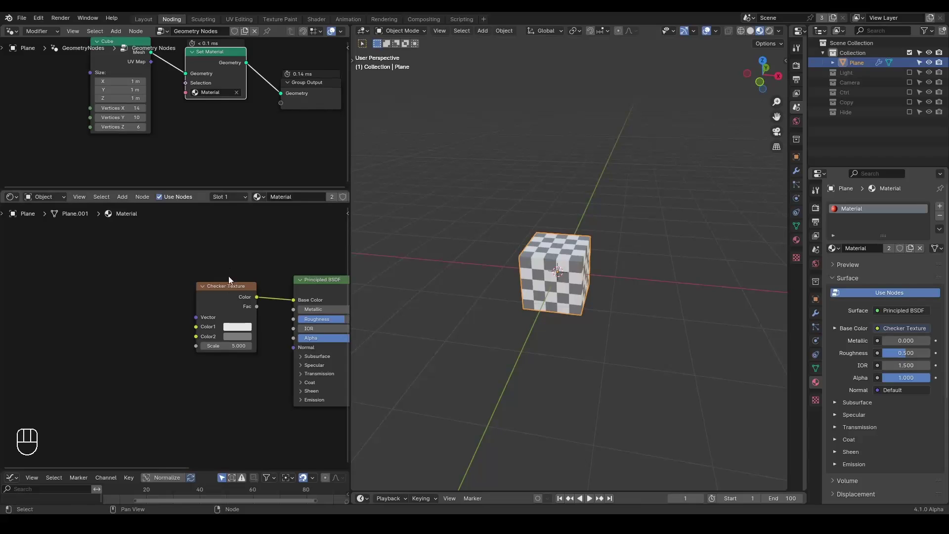
left_click(228, 295)
key("ctrl")
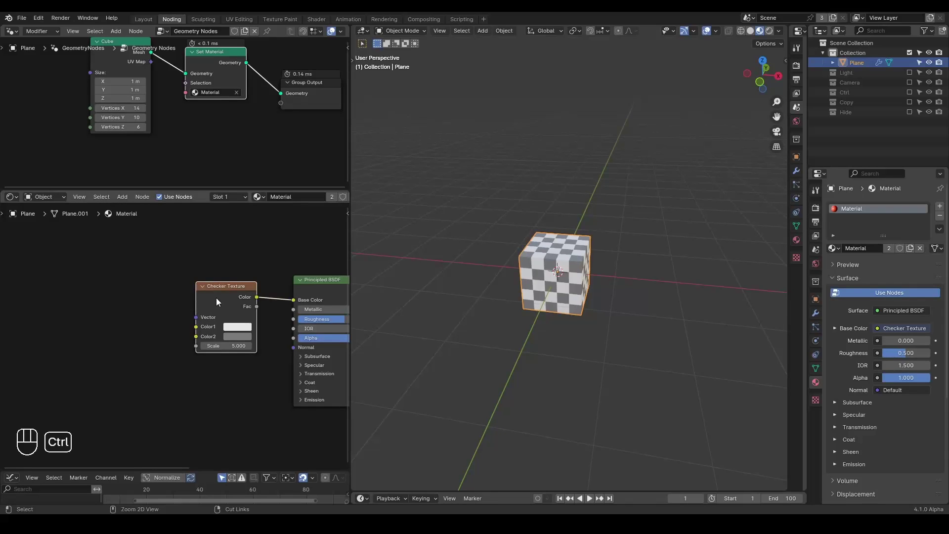
key("ctrl+t")
middle_click_drag(137, 260, 165, 248)
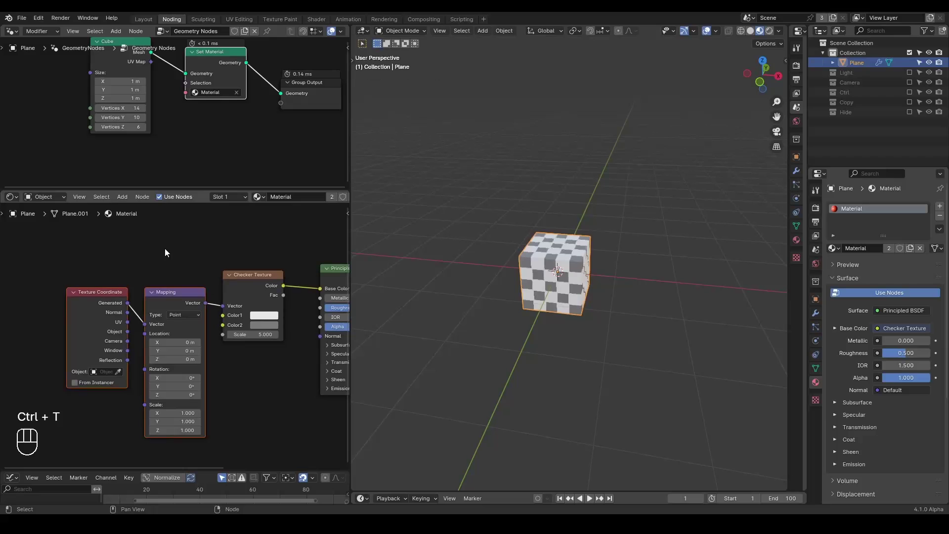
- Connect the Texture Coordinate's UV output to the Mapping node's Vector input and inspect the cube
left_click_drag(110, 313, 149, 325)
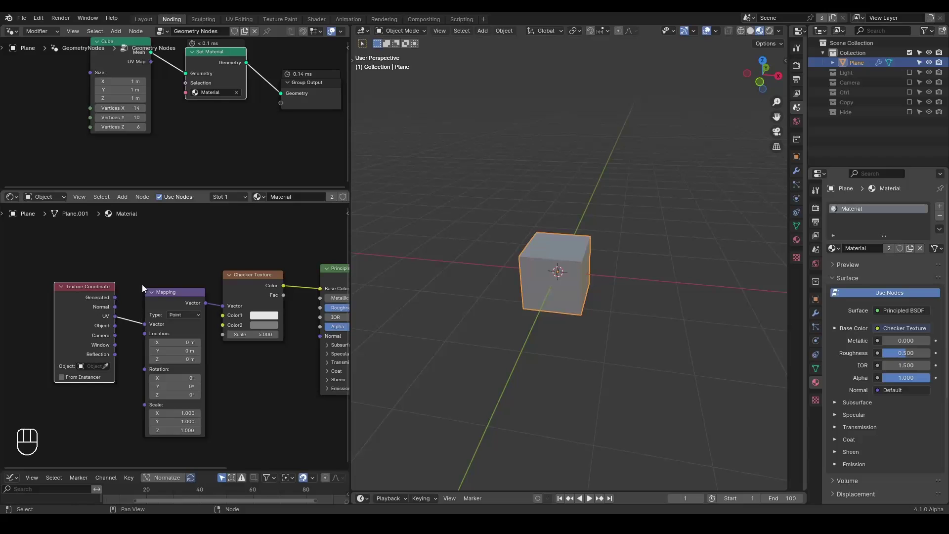
middle_click_drag(560, 265, 517, 259)
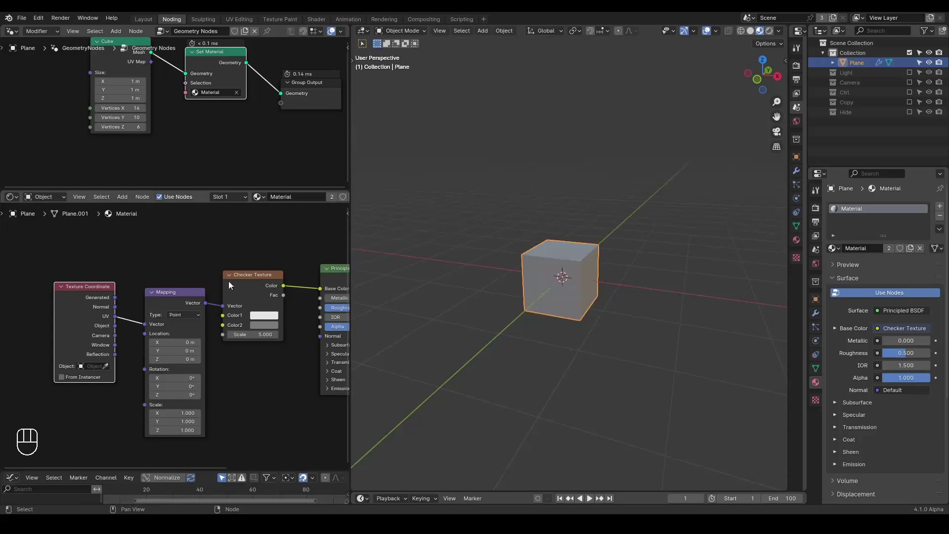
middle_click_drag(204, 137, 204, 170)
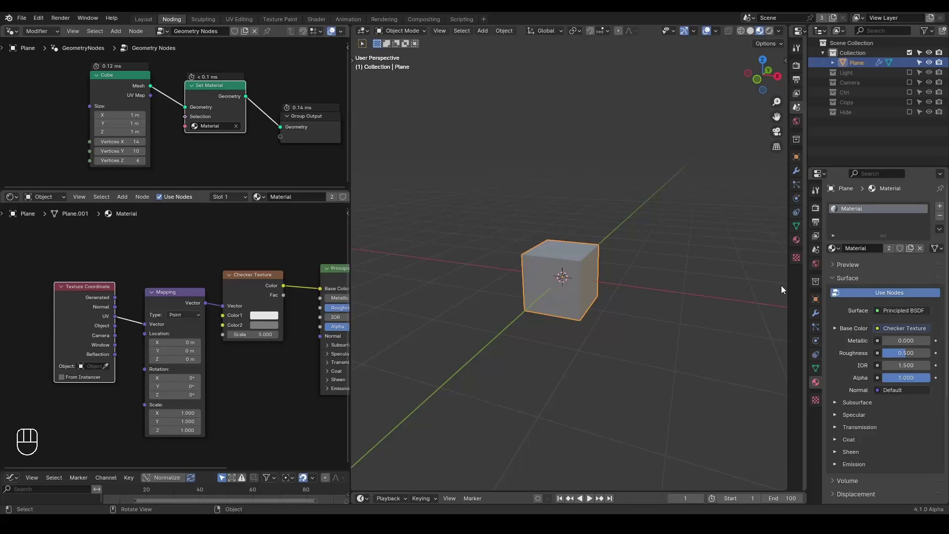
- Hide the Geometry Nodes modifier in the viewport and check the original plane's UV Maps list
left_click(816, 313)
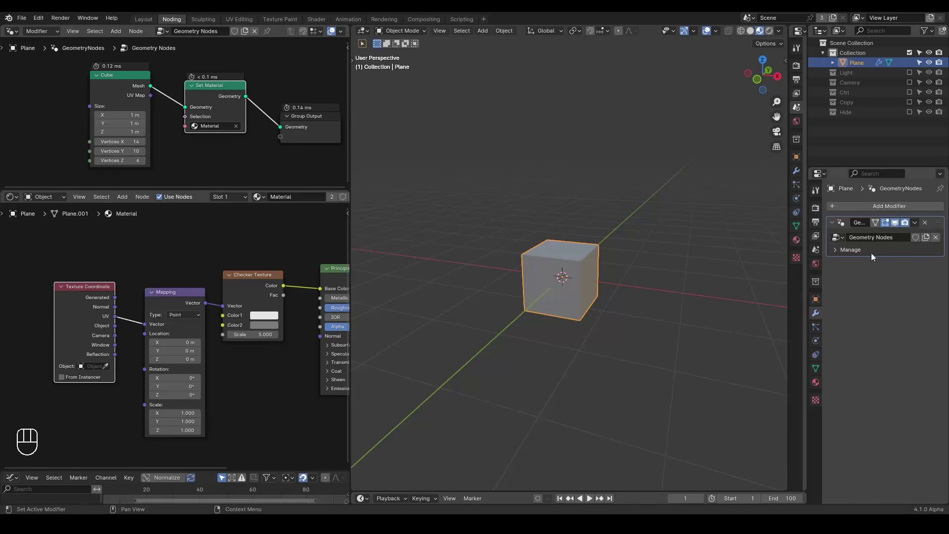
left_click(894, 223)
middle_click_drag(574, 259, 530, 213)
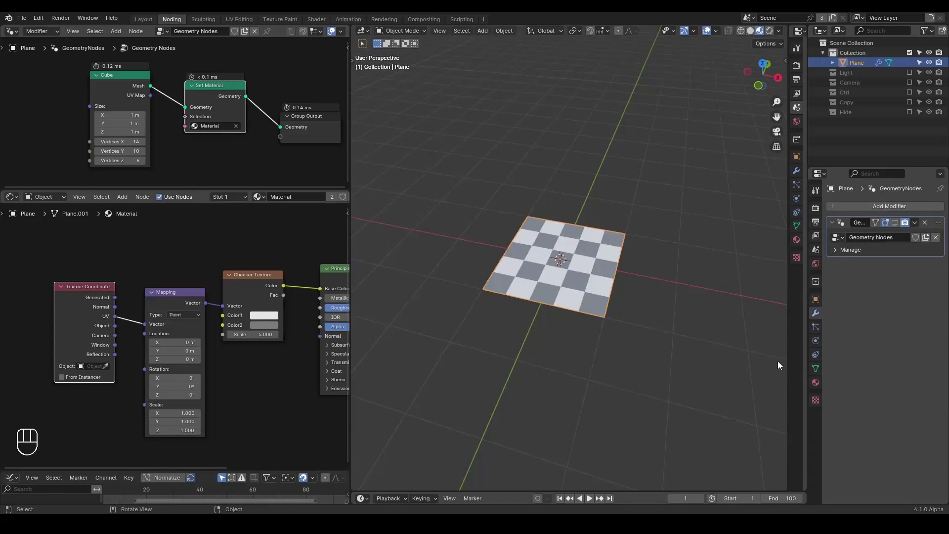
left_click(814, 367)
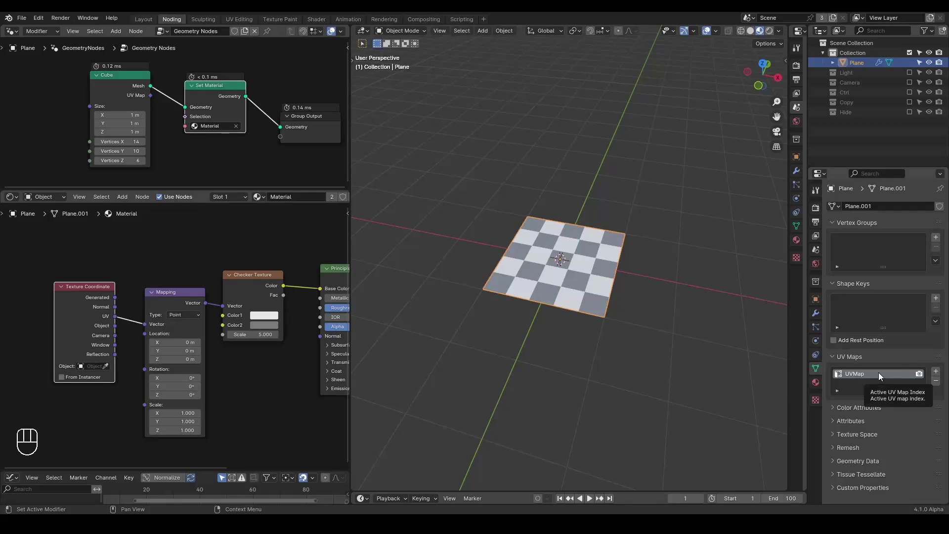
key("shift+ctrl+alt+q")
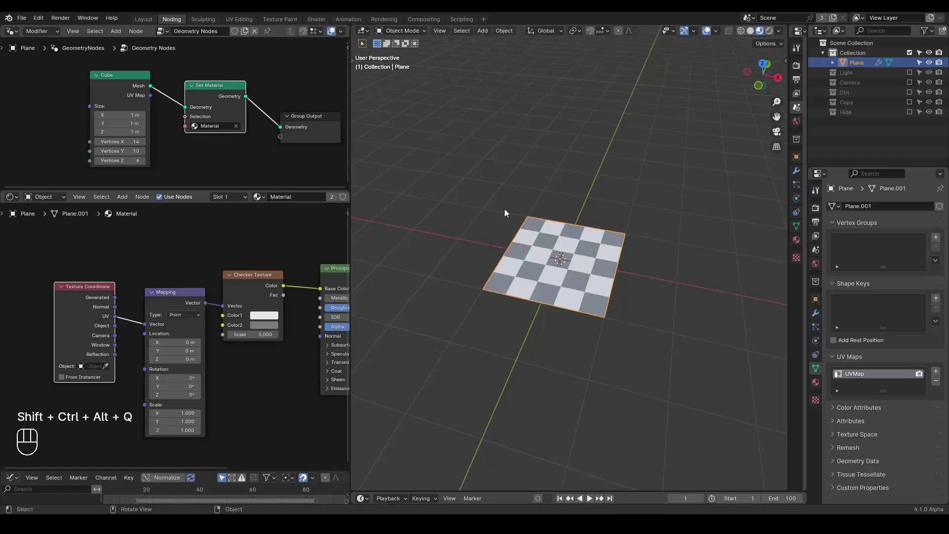
- Show the Geometry Nodes modifier in the viewport again and connect the Generated output to the Mapping node's Vector input
left_click(816, 312)
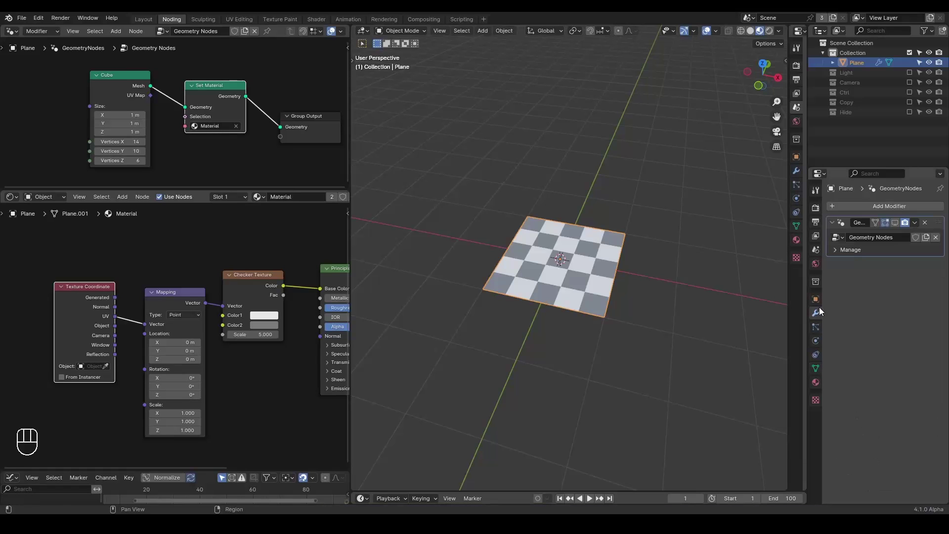
left_click(895, 222)
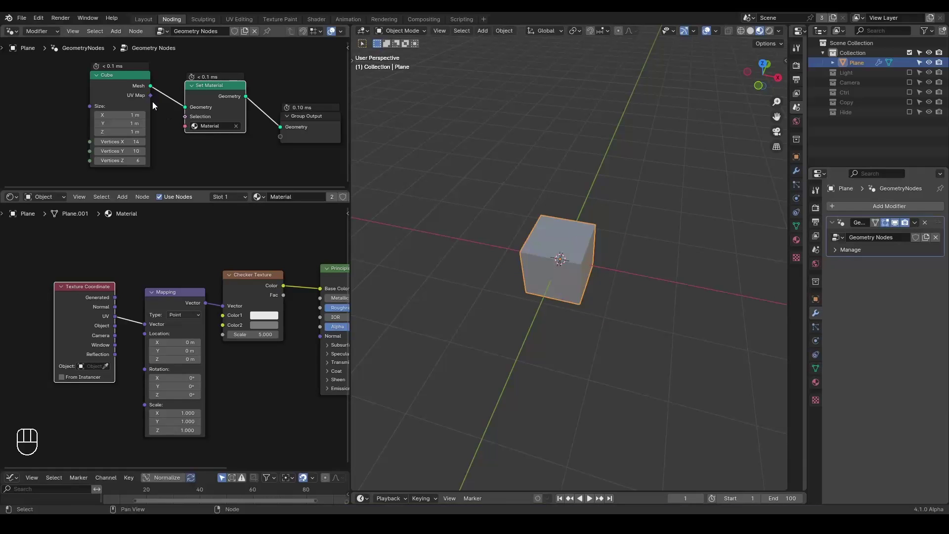
left_click_drag(115, 297, 147, 325)
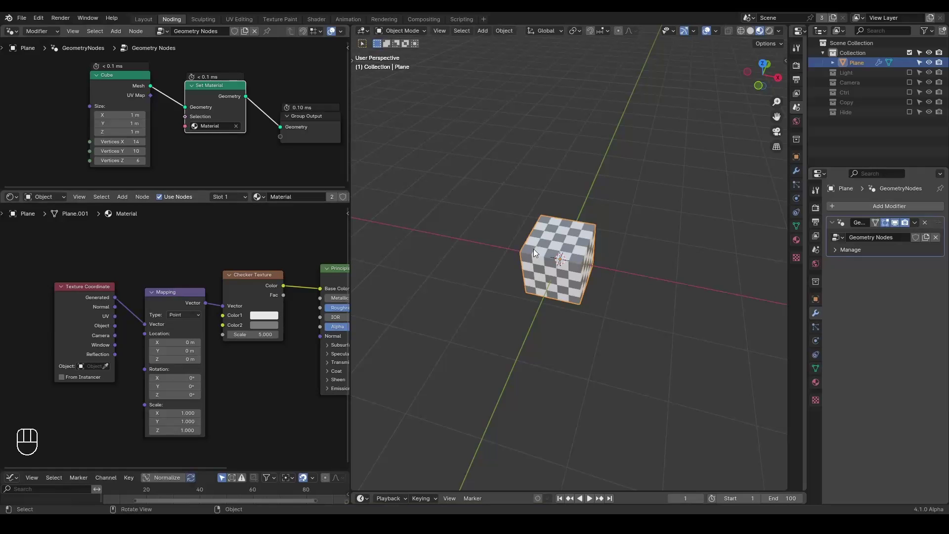
middle_click_drag(539, 268, 534, 250)
- Insert a Transform Geometry node between the Cube and Set Material nodes and enlarge the geometry node editor
middle_click_drag(206, 153, 282, 149)
left_click_drag(180, 84, 71, 90)
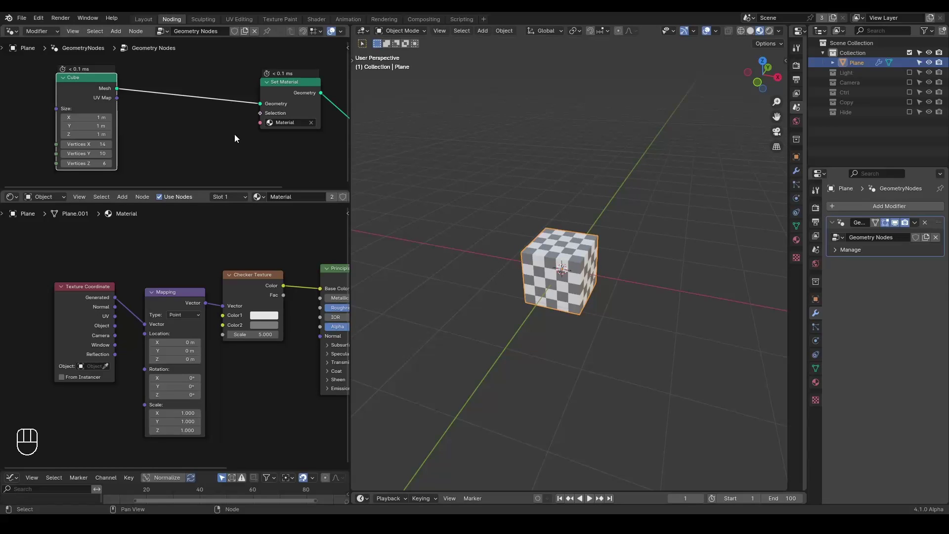
middle_click_drag(529, 277, 524, 272)
key("ctrl+a")
type("transform")
key("Down")
key("Return")
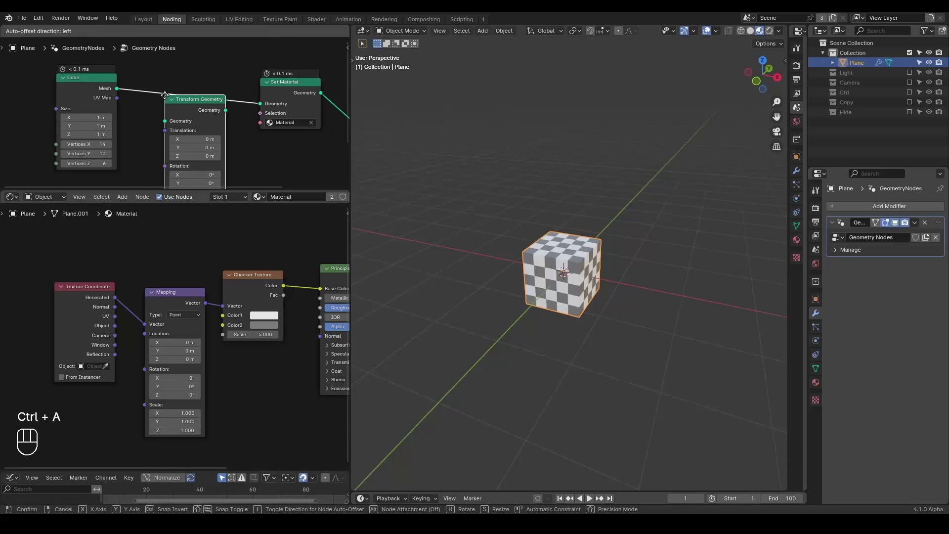
left_click(162, 70)
left_click_drag(173, 191, 173, 299)
scroll(178, 239, "up", 2)
- Set the Transform Geometry node's Z rotation to about 113°
left_click_drag(205, 197, 219, 197)
middle_click_drag(577, 244, 594, 294)
left_click_drag(207, 197, 237, 197)
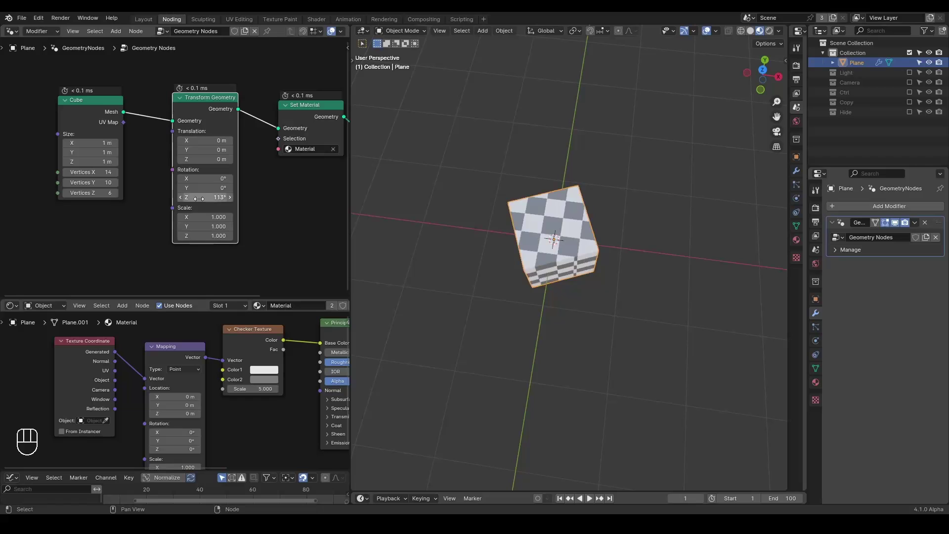
- Draw annotation lines around the rotated cube in the viewport to outline its bounding box
middle_click_drag(537, 233, 534, 206)
mouse_move(500, 292)
left_mouse_down()
mouse_move(502, 253)
mouse_move(588, 202)
mouse_move(611, 263)
mouse_move(611, 310)
left_mouse_up()
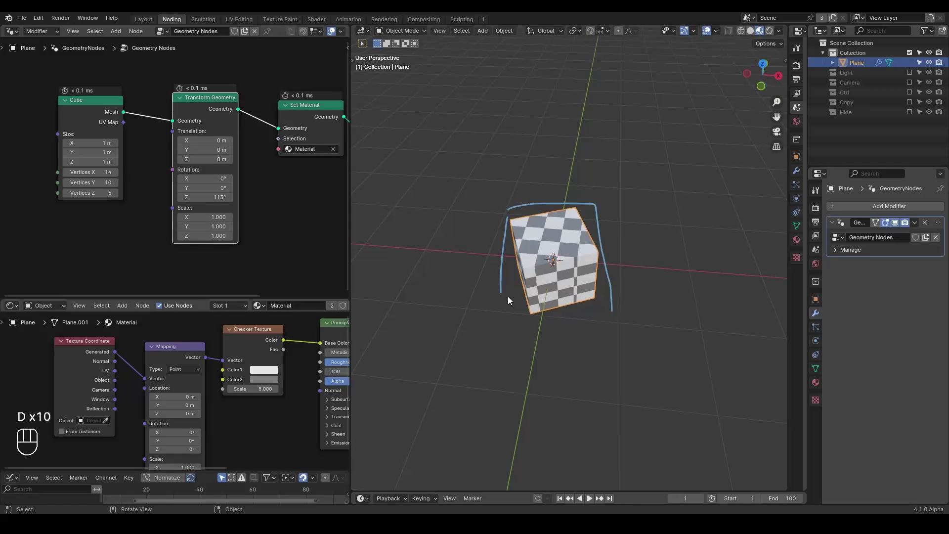
left_click_drag(491, 299, 606, 298)
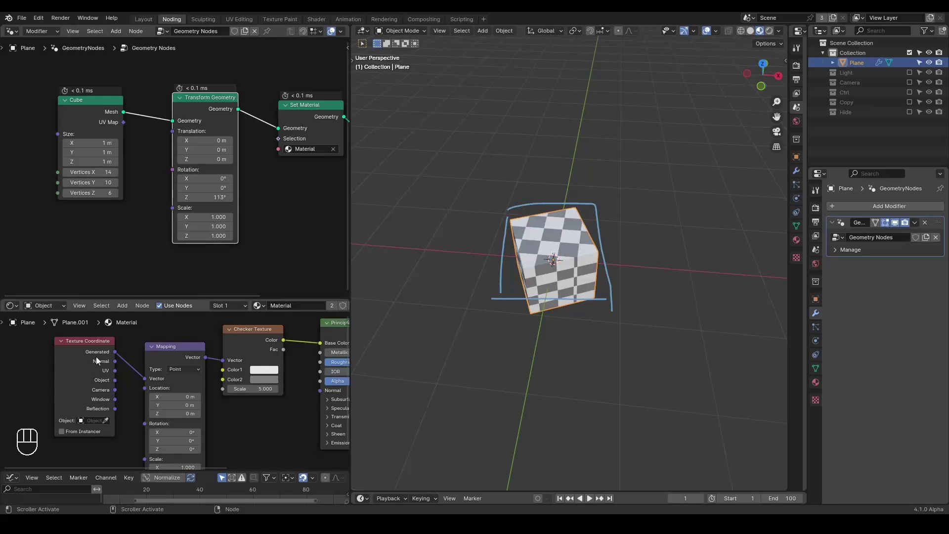
- Set the Transform Geometry node's Z rotation to 53.2° and erase the annotation lines around the cube
left_click_drag(208, 198, 180, 197)
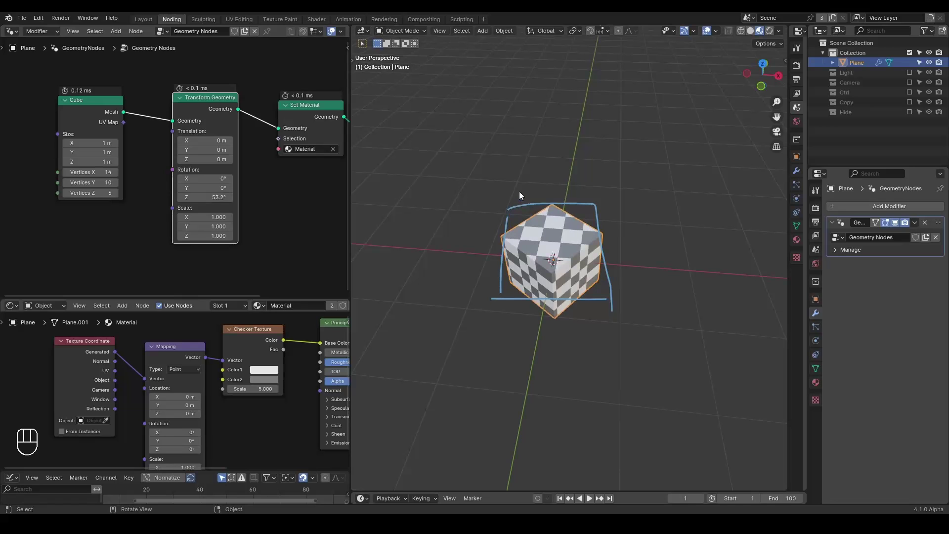
mouse_move(517, 186)
right_mouse_down()
mouse_move(498, 307)
mouse_move(604, 262)
mouse_move(618, 311)
right_mouse_up()
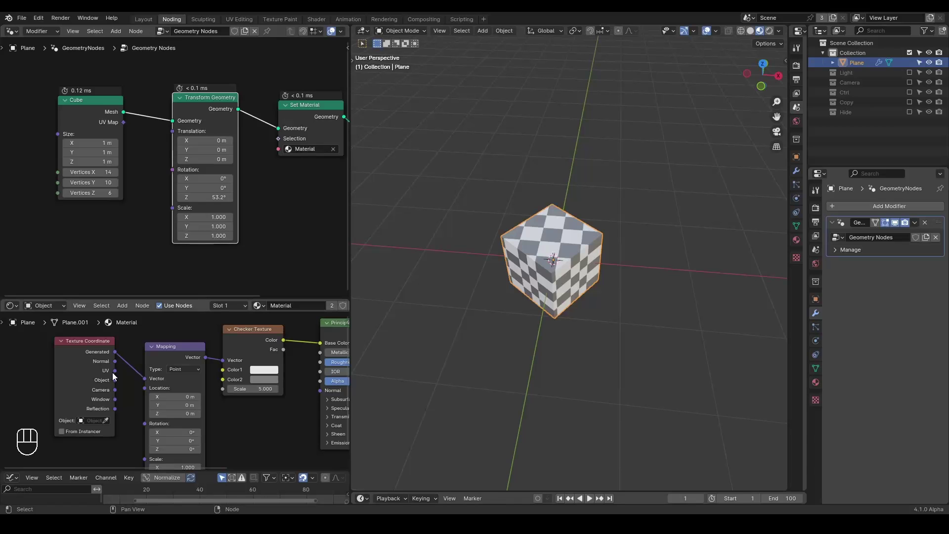
key("shift+ctrl+alt+q")
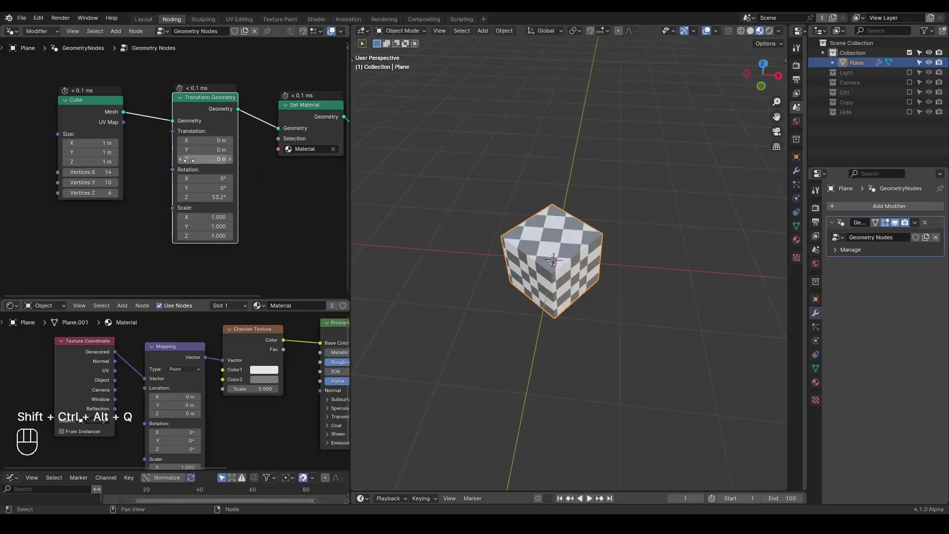
- Move the Cube node away and insert a Store Named Attribute node between it and Transform Geometry
middle_click_drag(153, 164, 214, 168)
left_click_drag(145, 113, 65, 111)
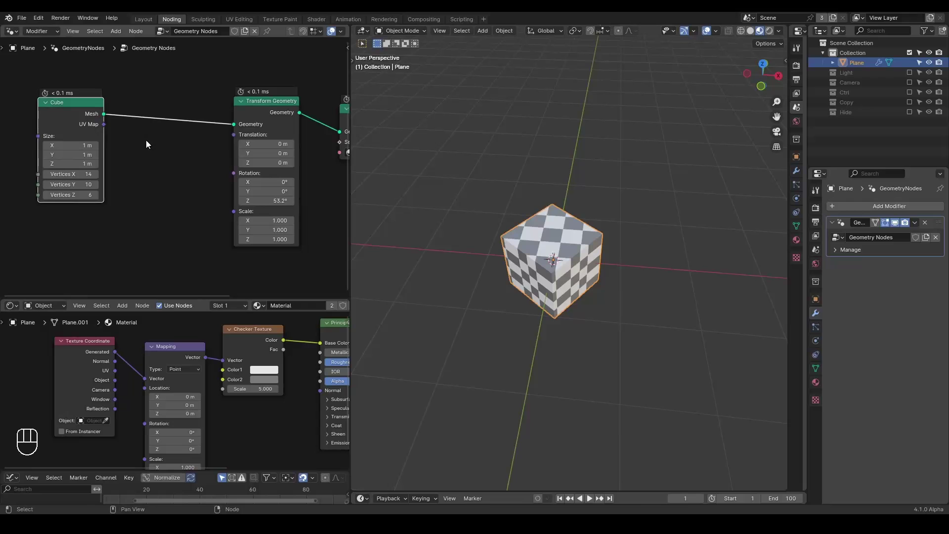
key("ctrl+a")
type("store n")
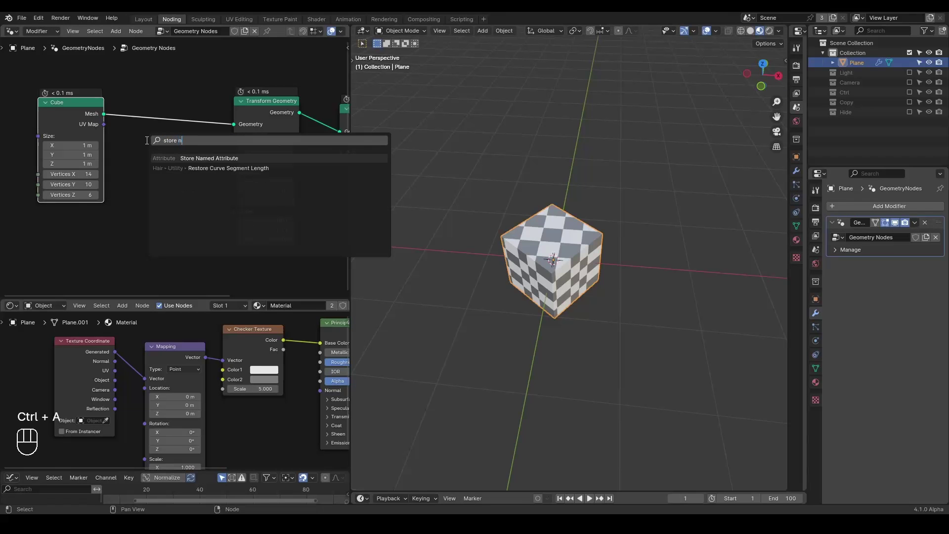
key("Return")
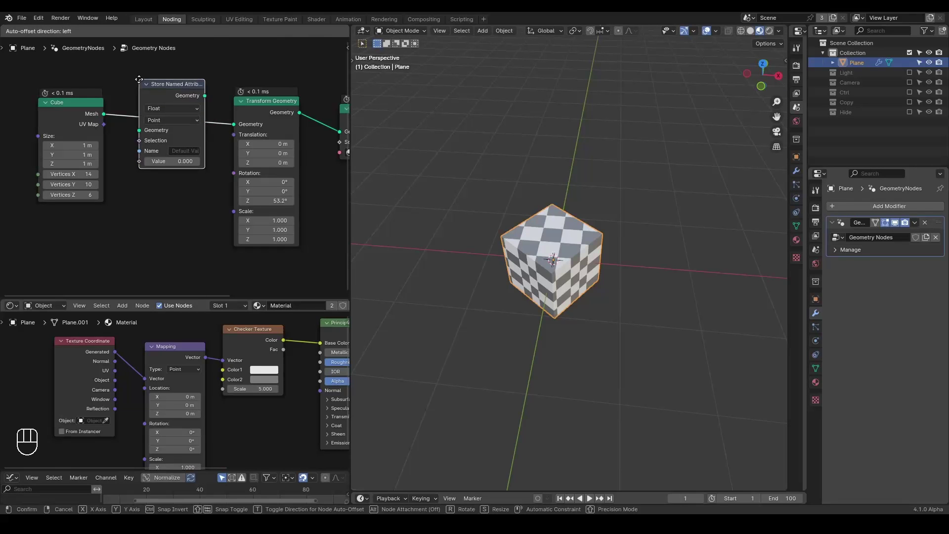
left_click(138, 79)
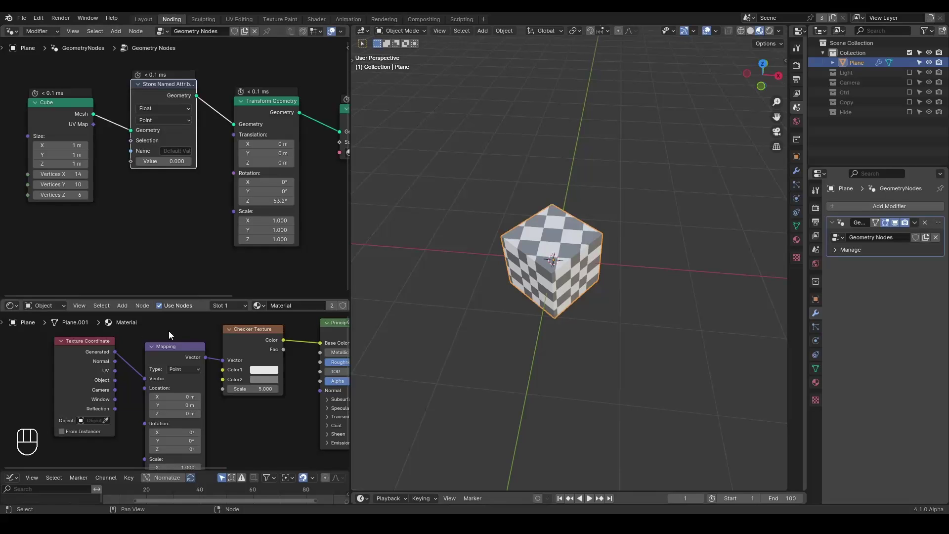
- Set the Store Named Attribute node's domain to Face Corner and its data type to 2D Vector
left_click(170, 116)
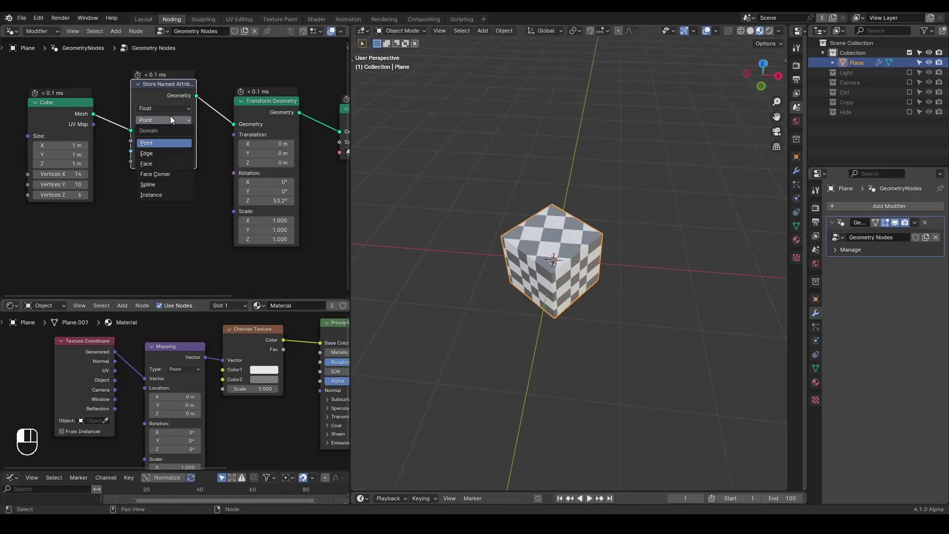
left_click(174, 175)
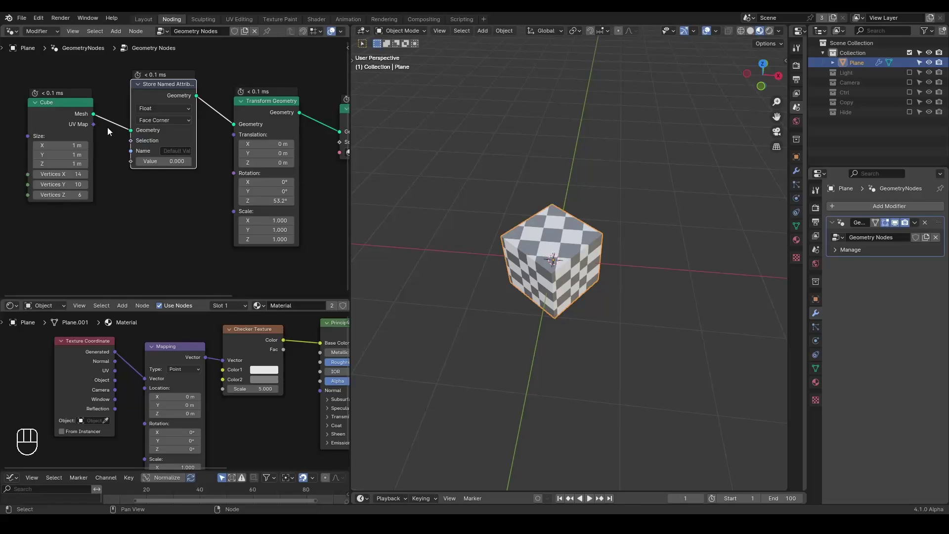
left_click(153, 109)
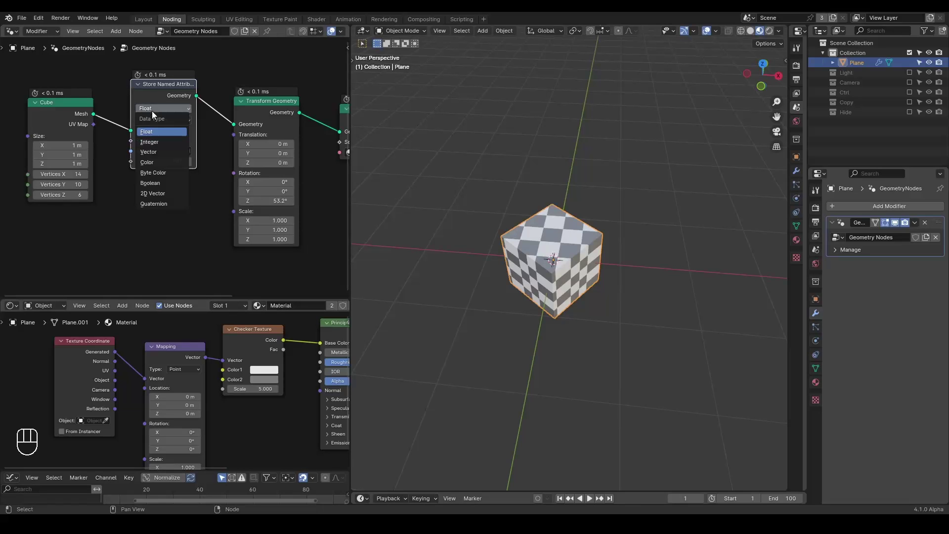
left_click(170, 197)
- Connect the Cube node's UV Map output to the Store Named Attribute node's Value and set the attribute name to UVMap
middle_click_drag(102, 131, 143, 127)
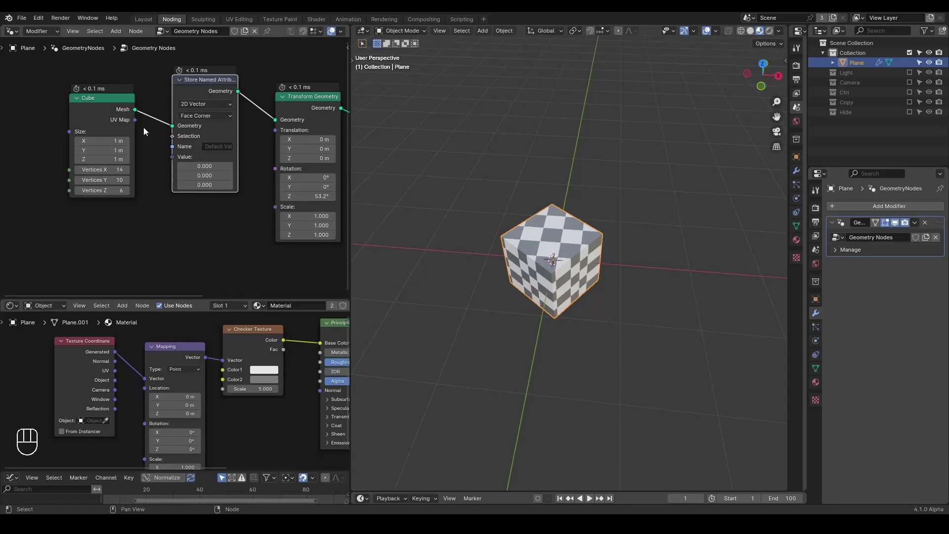
left_click_drag(135, 120, 173, 158)
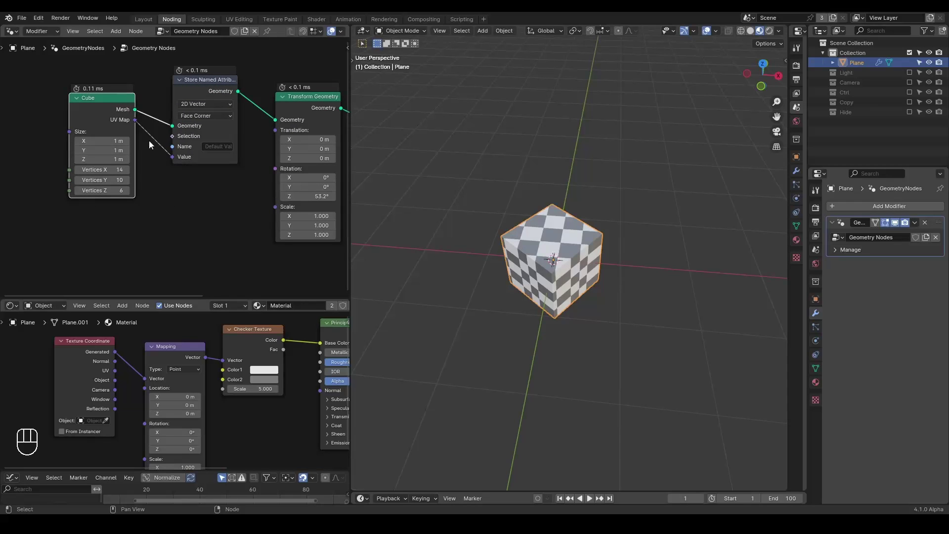
left_click(214, 147)
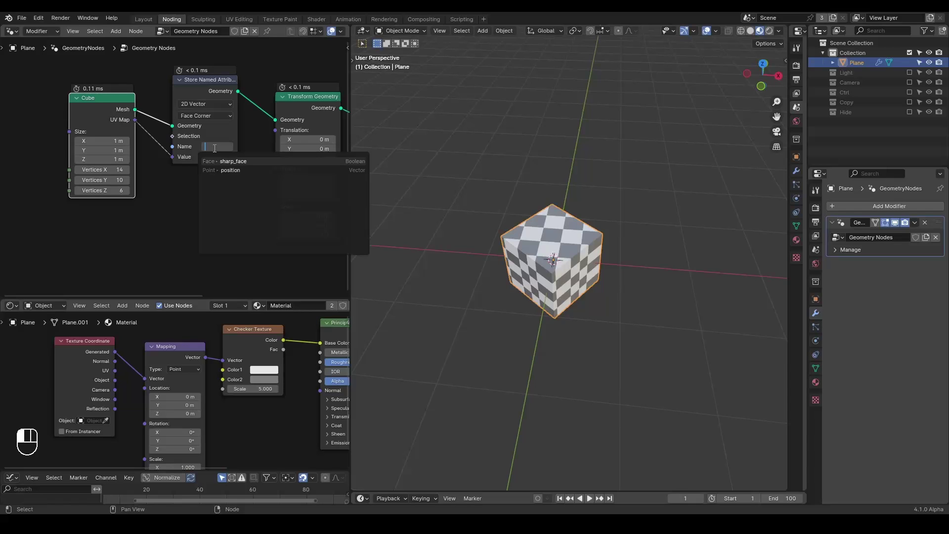
type("UVMap")
left_click(214, 149)
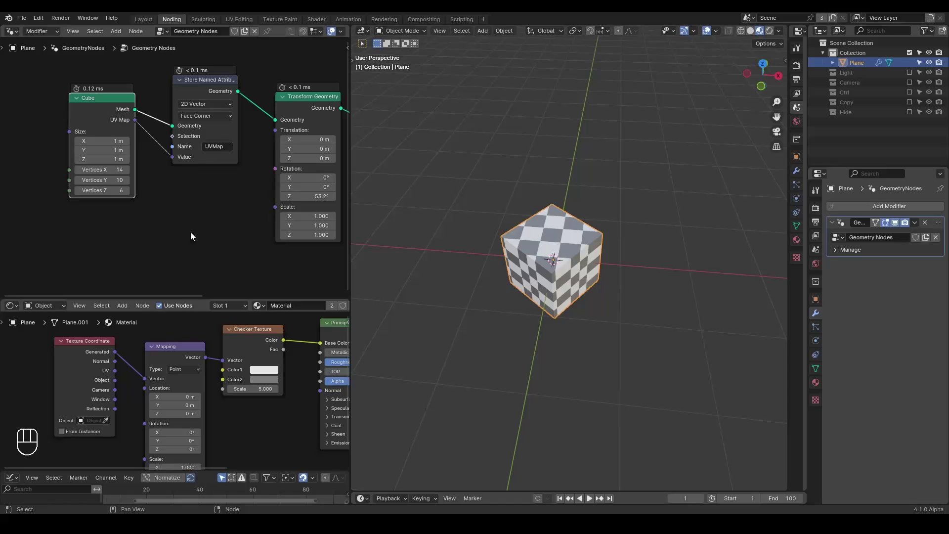
- Try driving the checker from the Texture Coordinate node's UV output by connecting it to the Mapping node's Vector input
left_click_drag(186, 298, 186, 203)
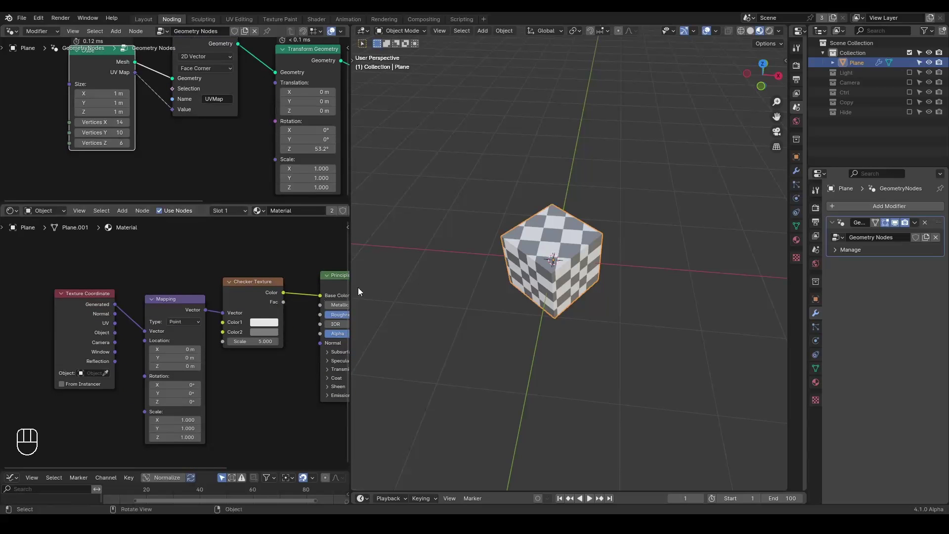
left_click_drag(110, 324, 145, 331)
mouse_move(522, 266)
middle_mouse_down()
mouse_move(531, 240)
mouse_move(524, 256)
middle_mouse_up()
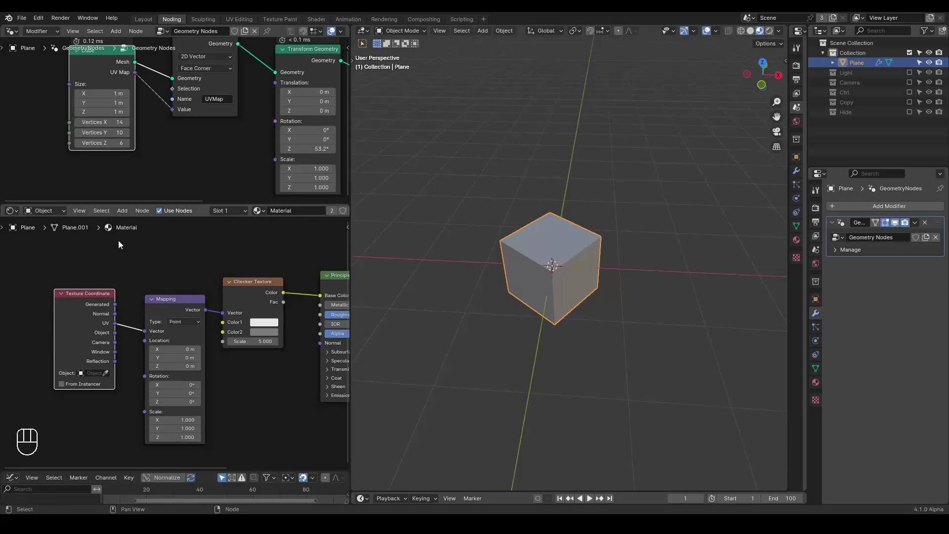
left_click_drag(137, 205, 136, 256)
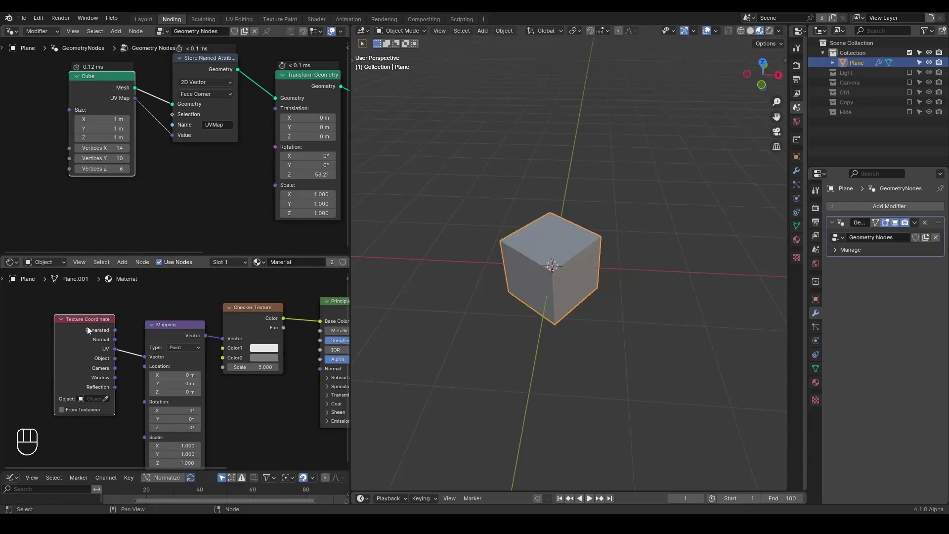
middle_click_drag(131, 170, 127, 186)
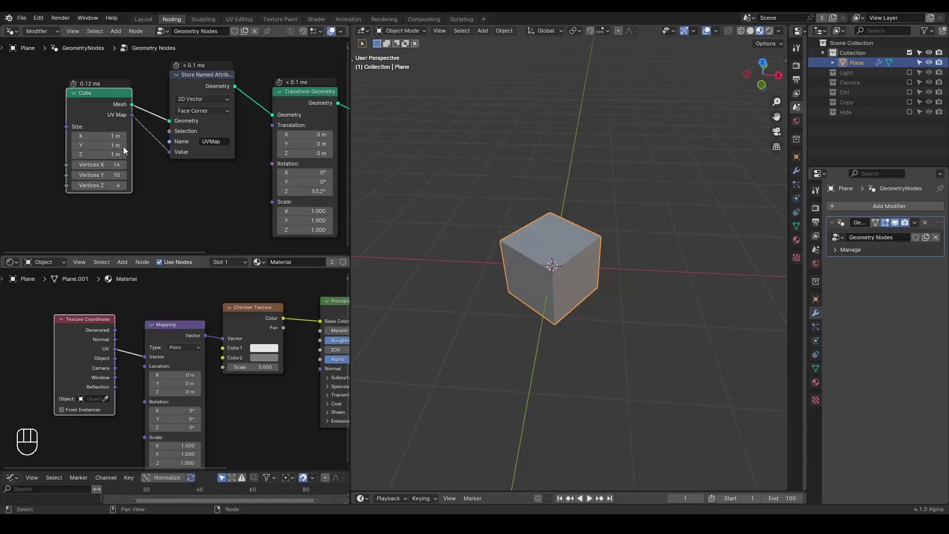
middle_click_drag(113, 299, 151, 318)
- Add an Attribute node above the Texture Coordinate node in the material
left_click_drag(159, 253, 159, 193)
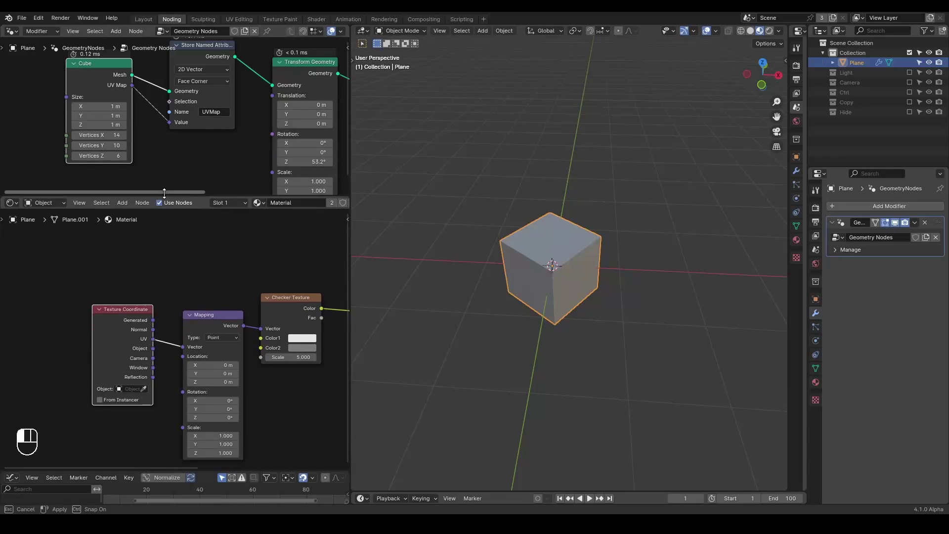
key("ctrl+a")
type("attribute")
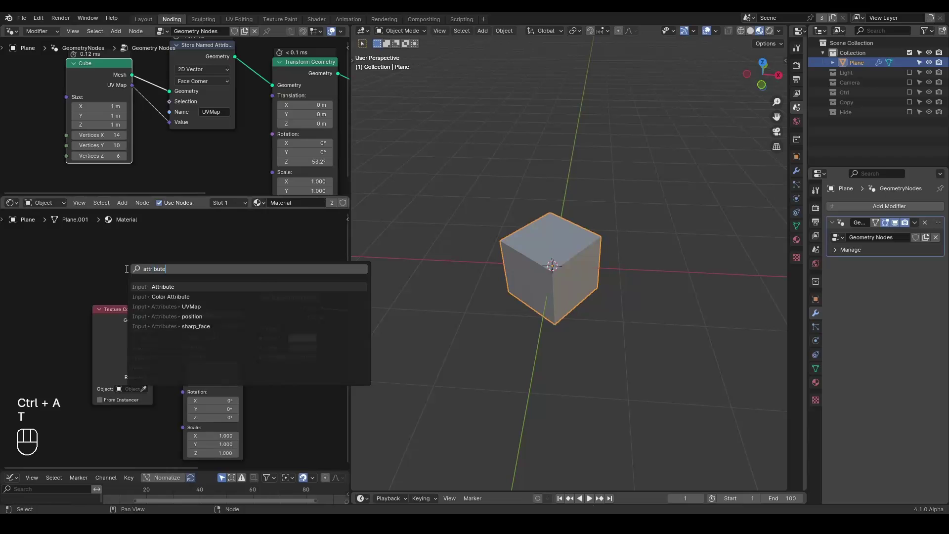
key("Return")
left_click(86, 228)
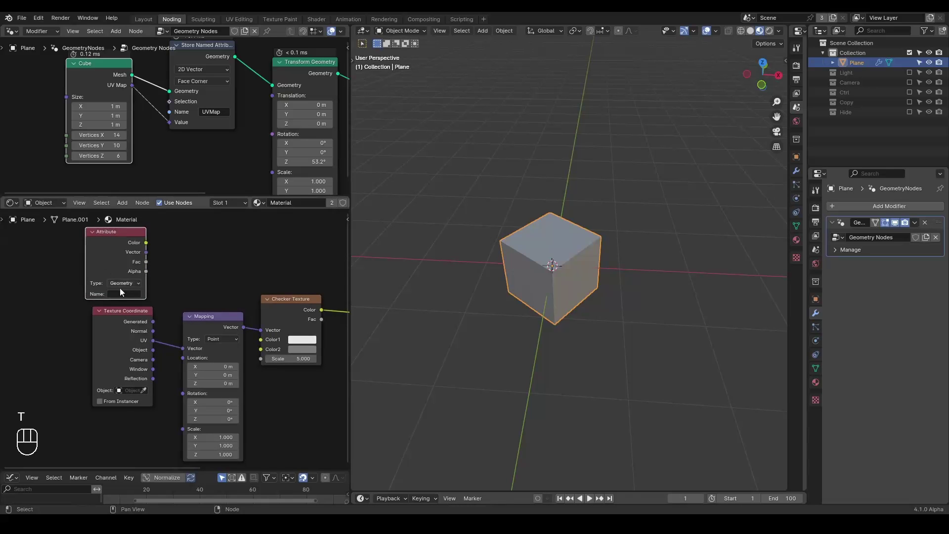
- Set the Attribute node's name to UVMap and connect its Vector output to the Mapping node's Vector input
left_click(121, 295)
type("UVMap")
key("Return")
left_click_drag(146, 252, 183, 348)
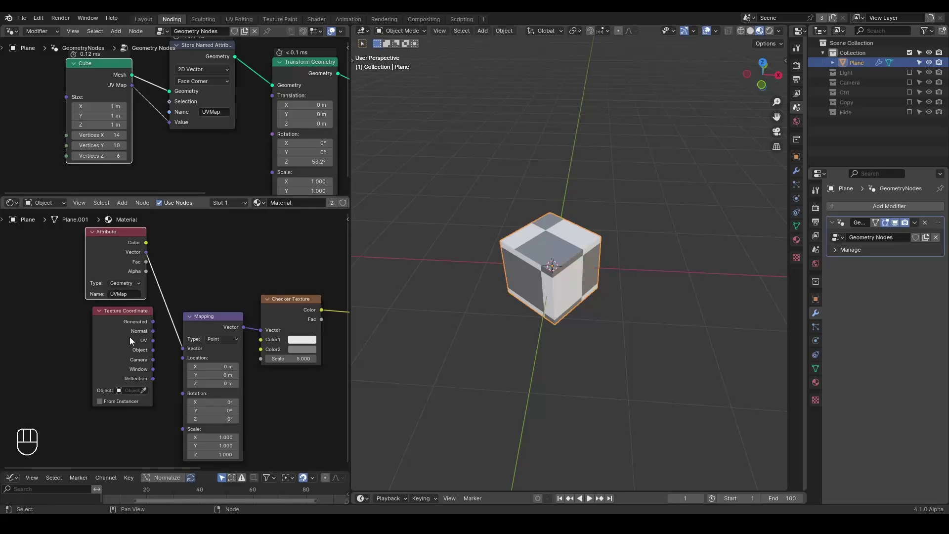
- Set the Checker Texture node's scale to 24
middle_click_drag(292, 274, 274, 276)
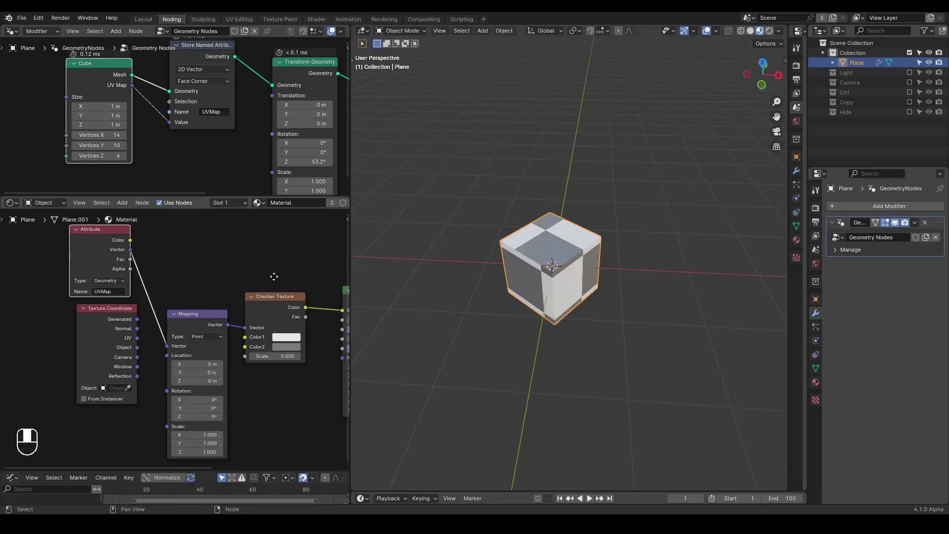
left_click_drag(275, 355, 368, 356)
middle_click_drag(553, 273, 516, 260)
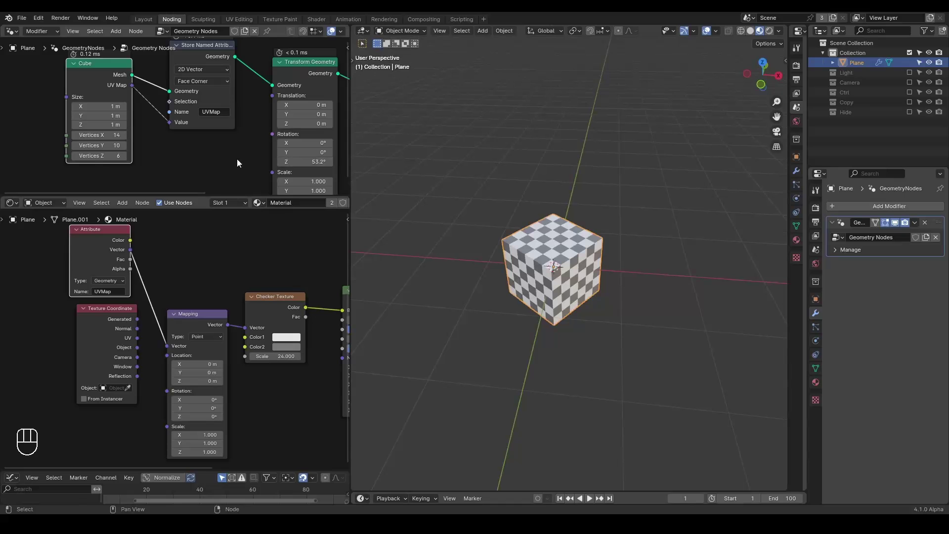
- Set the Transform Geometry node's Z rotation to 65.4°
middle_click_drag(231, 157, 205, 146)
mouse_move(284, 153)
left_mouse_down()
mouse_move(259, 153)
mouse_move(292, 152)
left_mouse_up()
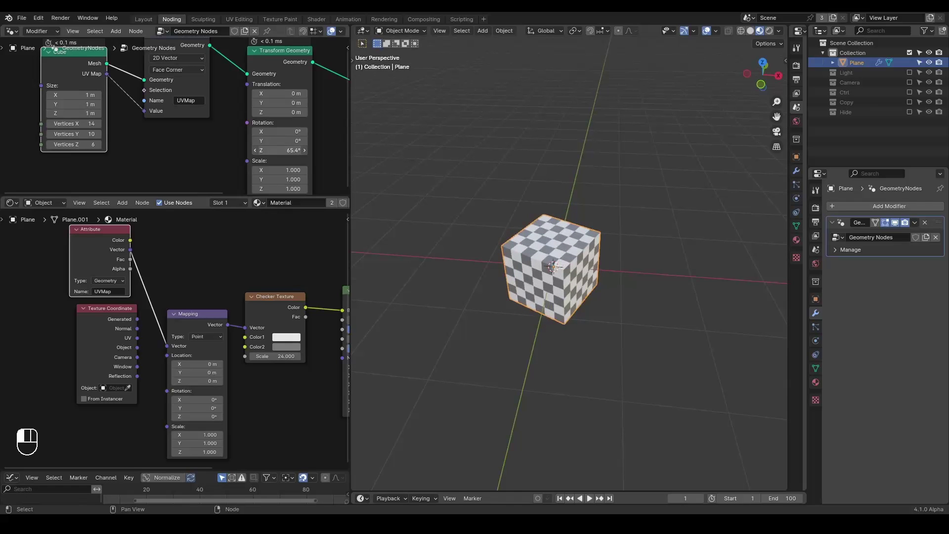
key("shift+ctrl+alt+q")
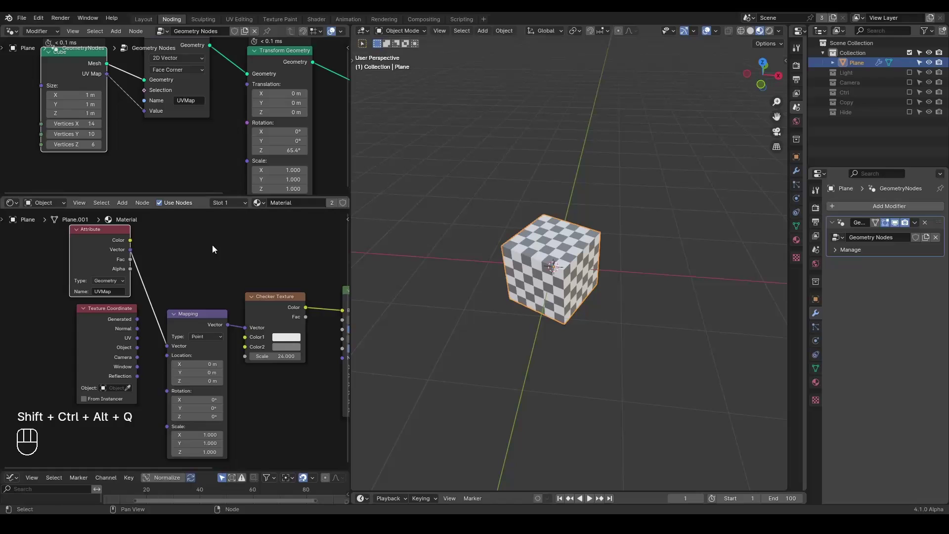
- Search the shader nodes for attribute, add the preset UVMap Attribute node, and delete the old Attribute node
key("ctrl+a")
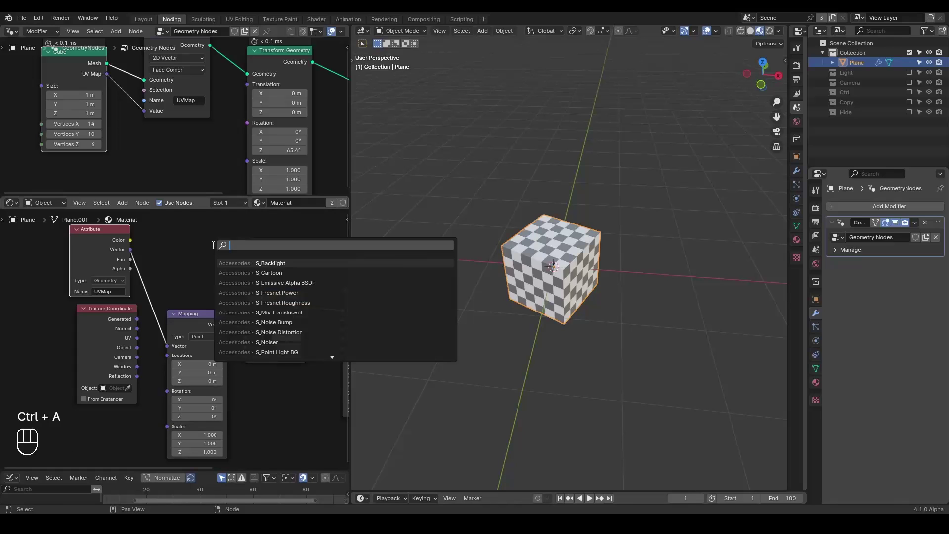
type("attribute")
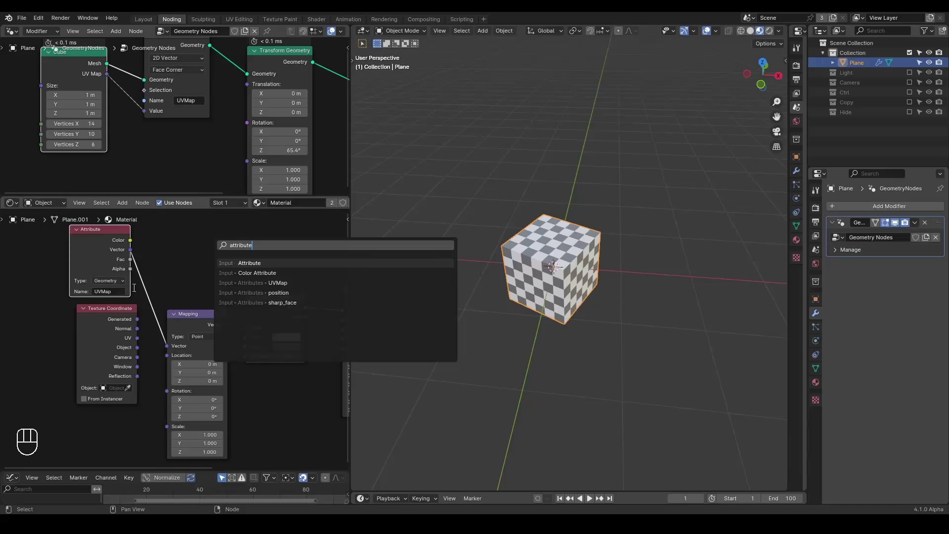
left_click(249, 287)
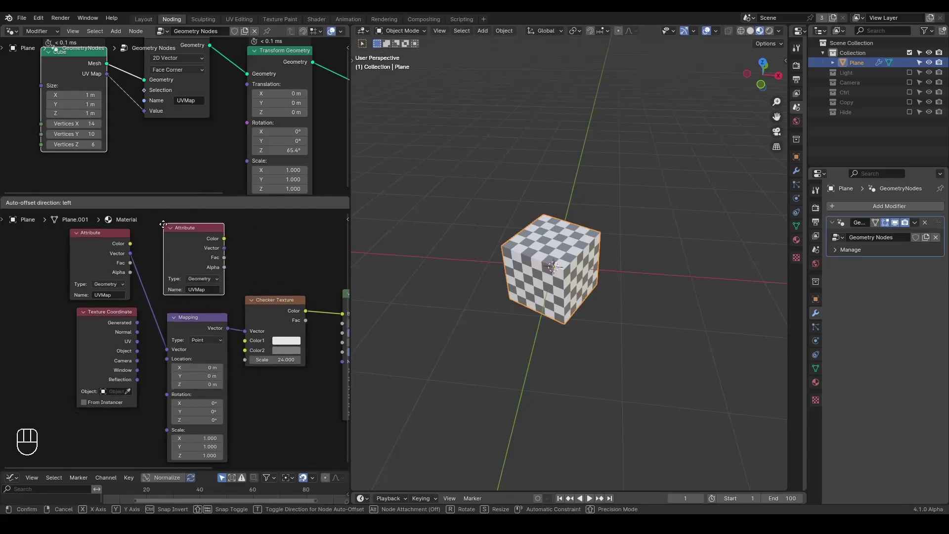
left_click(157, 244)
left_click(114, 278)
key("x")
- Move the Texture Coordinate node aside, place the Attribute node beside Mapping and connect its Vector output to Mapping's Vector input
left_click_drag(111, 338, 52, 414)
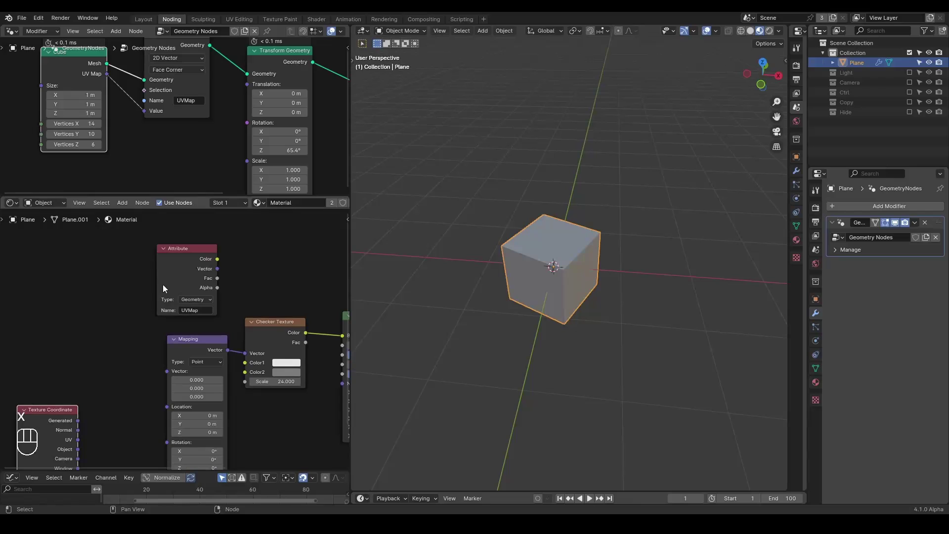
left_click_drag(163, 288, 88, 318)
left_click_drag(143, 298, 168, 371)
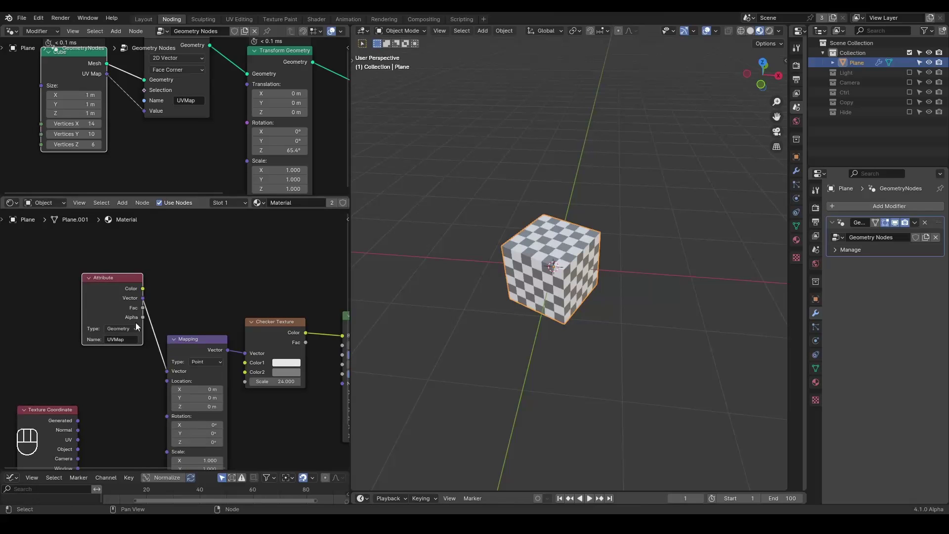
left_click_drag(118, 299, 102, 337)
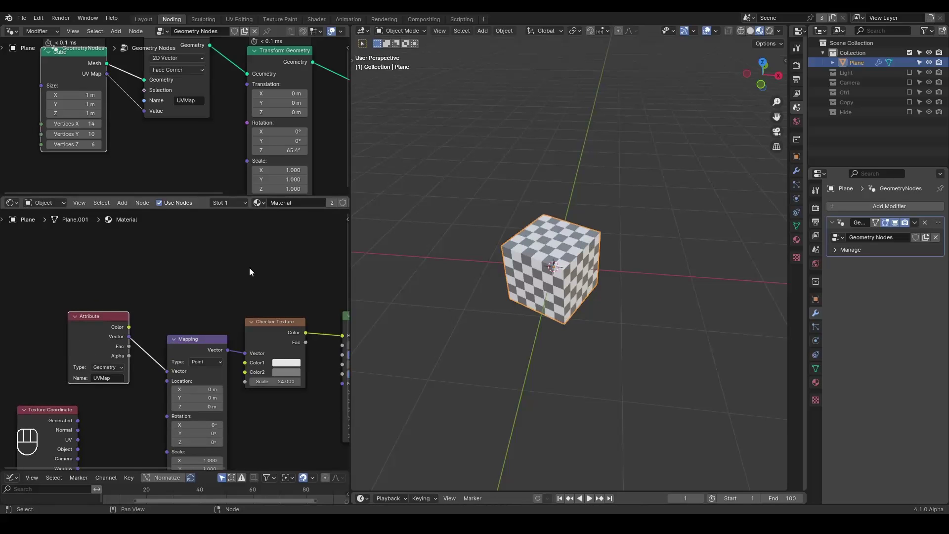
- Rename the attribute to example in both the Store Named Attribute node and the material's Attribute node
left_click_drag(203, 196, 203, 249)
middle_click_drag(187, 193, 173, 217)
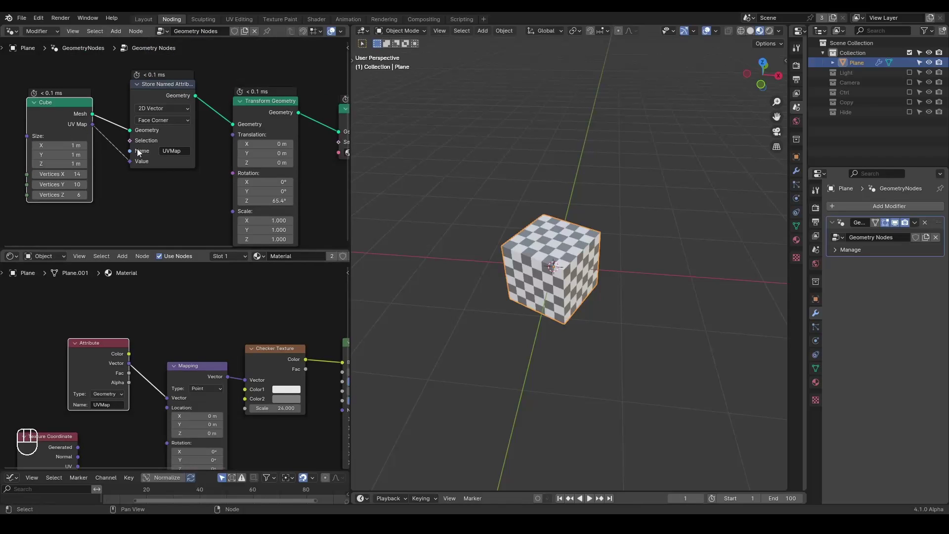
left_click(172, 151)
type("example")
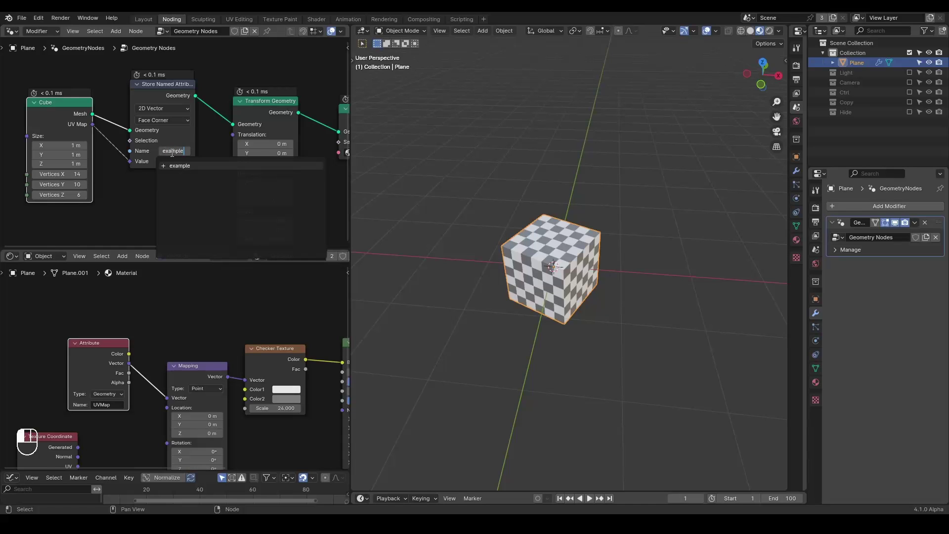
key("Return")
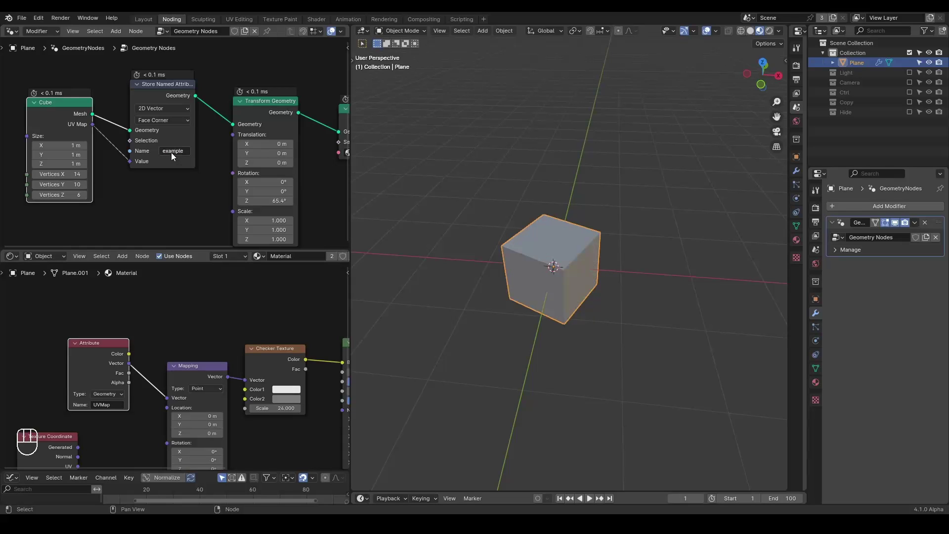
left_click(111, 404)
type("example")
key("Return")
- Search the shader nodes for example and uvmap, and place the preset UVMap Attribute node above the existing Attribute node
left_click(156, 301)
key("ctrl+a")
type("exampl")
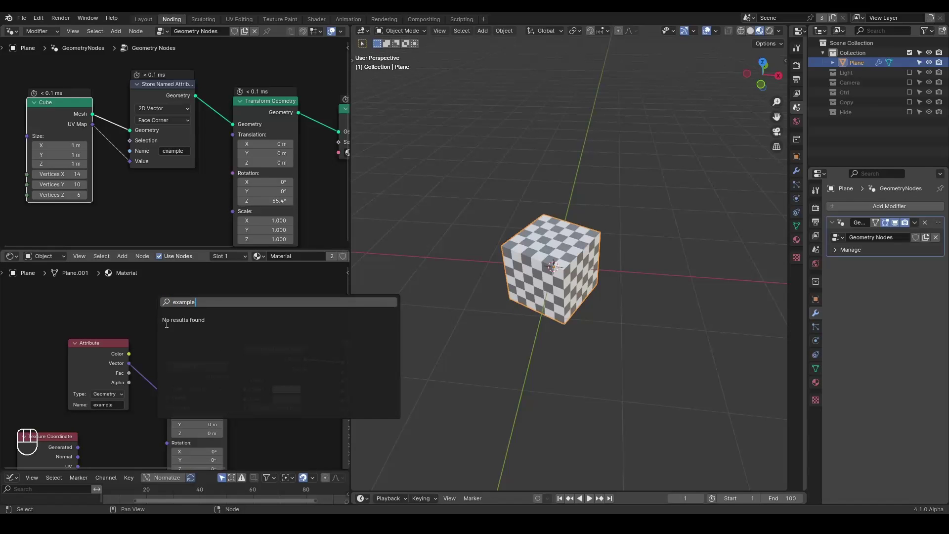
type("e")
key("ctrl+BackSpace")
type("uvmap")
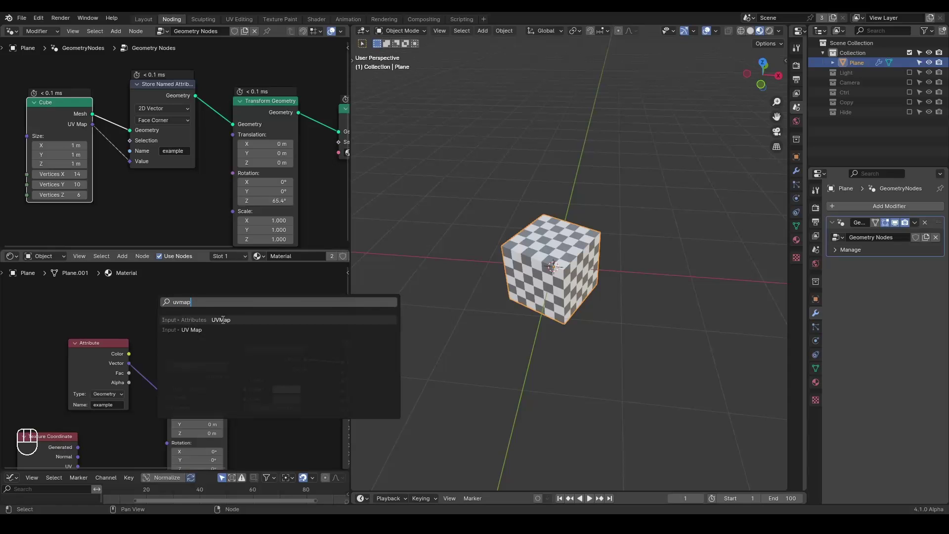
left_click(225, 320)
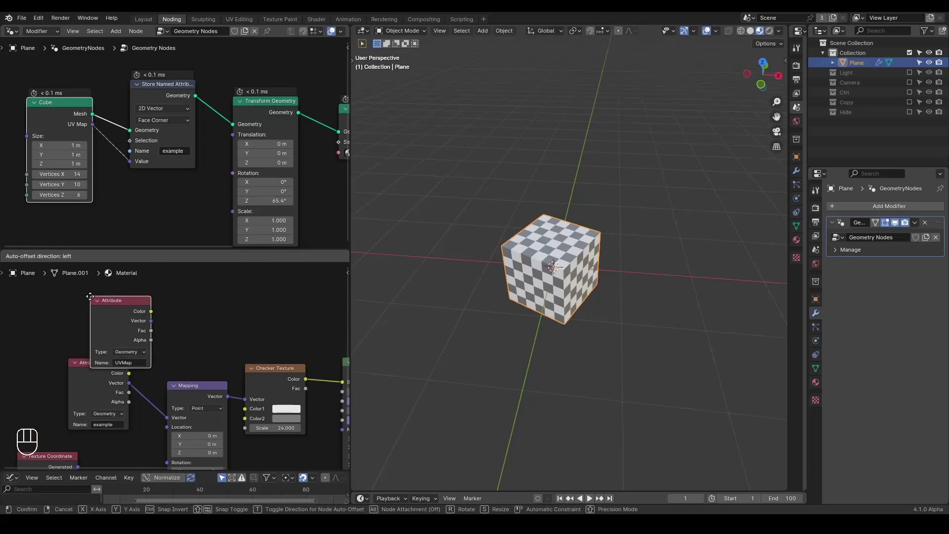
left_click(74, 289)
- Delete the Attribute node named example and connect the UVMap Attribute node's Vector output to the Mapping node's Vector input
left_click(100, 384)
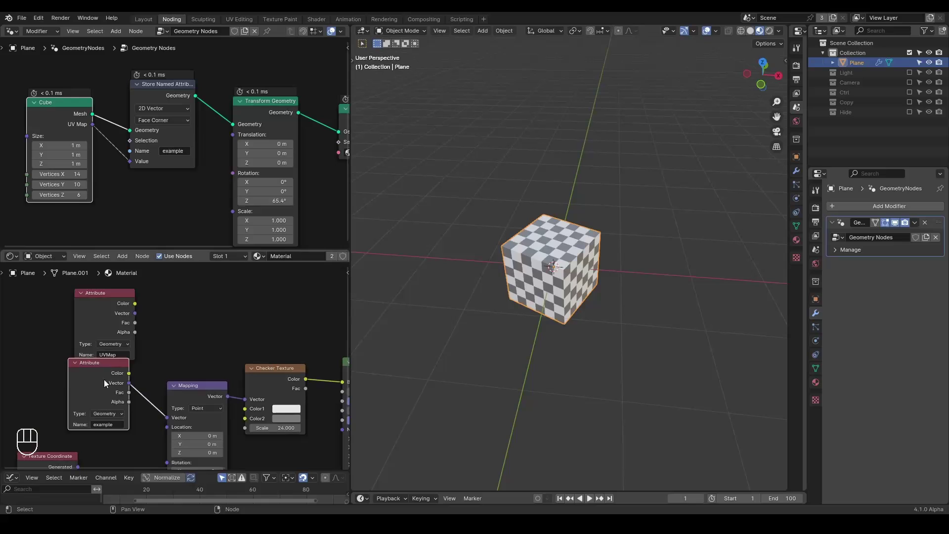
key("x")
left_click_drag(134, 313, 167, 417)
- Set the Store Named Attribute node's name to UVMap and move the material's Attribute node closer to the Mapping node
left_click(176, 151)
type("UVMap")
key("Return")
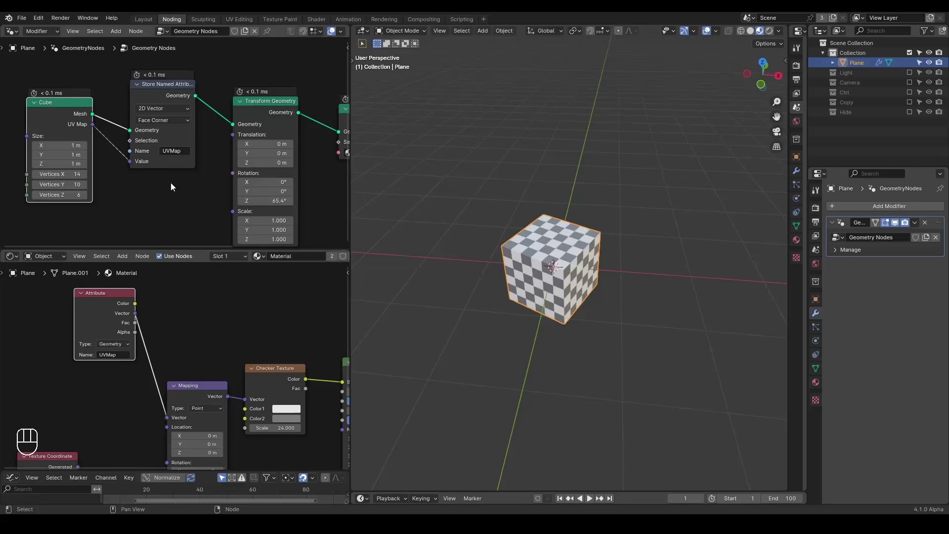
left_click_drag(101, 304, 92, 335)
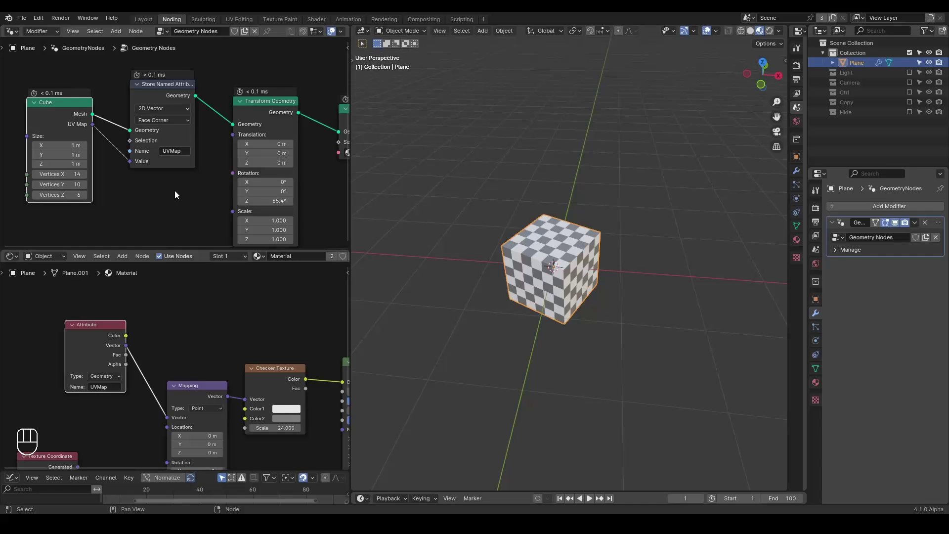
key("shift+ctrl+alt")
key("shift+ctrl+alt+q")
- Add a second Store Named Attribute node below the existing one in the geometry node tree
left_click_drag(134, 250, 134, 327)
middle_click_drag(133, 267, 155, 229)
key("ctrl+a")
type("a")
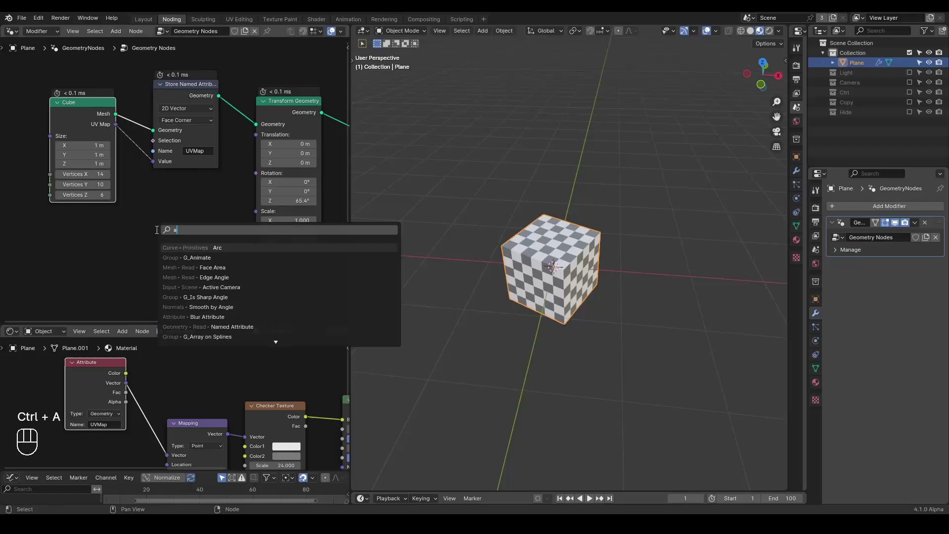
type("ttribute")
key("ctrl+a")
type("s")
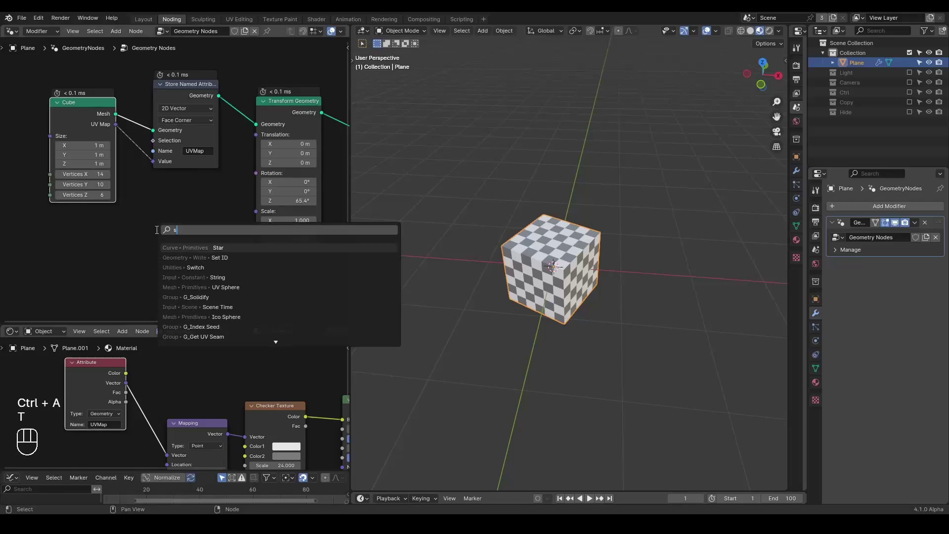
type("tore n")
key("Return")
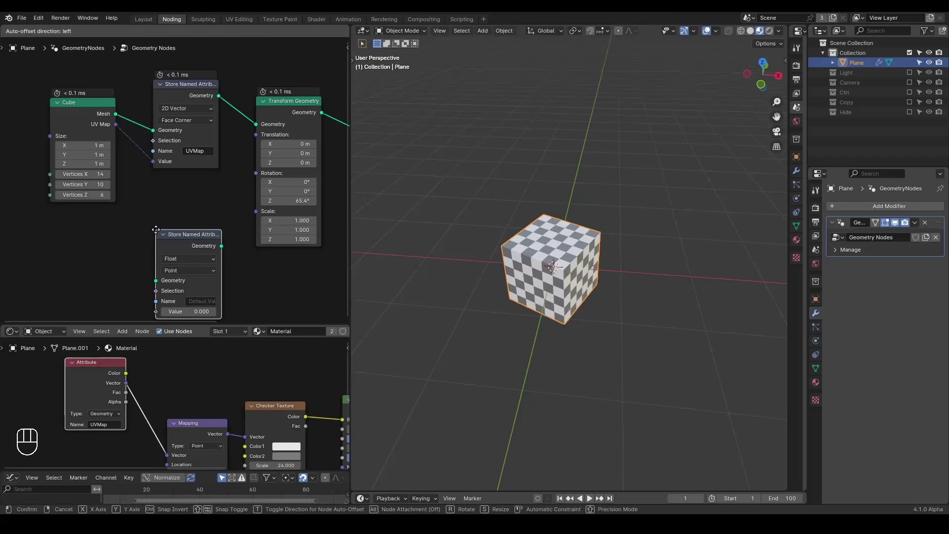
left_click(142, 201)
- Set the new Store Named Attribute node's data type to Vector and its domain to Face Corner
left_click(164, 227)
left_click(173, 240)
left_click(171, 241)
left_click(164, 294)
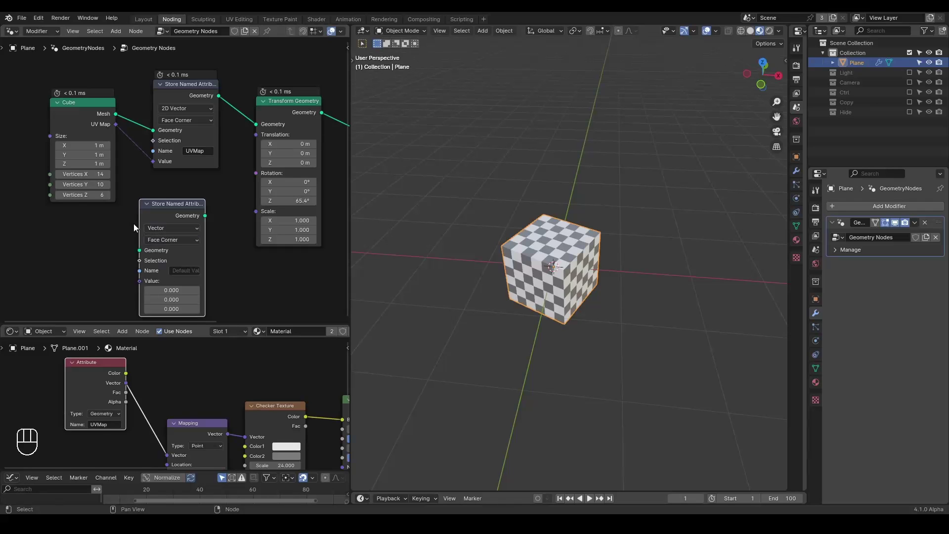
- Wire the Cube's Mesh and UV Map into the lower Store Named Attribute node and connect its Geometry output to Transform Geometry
left_click_drag(95, 108, 56, 117)
right_click_drag(56, 117, 148, 220, "alt")
left_click_drag(78, 135, 140, 281)
left_click_drag(205, 215, 256, 124)
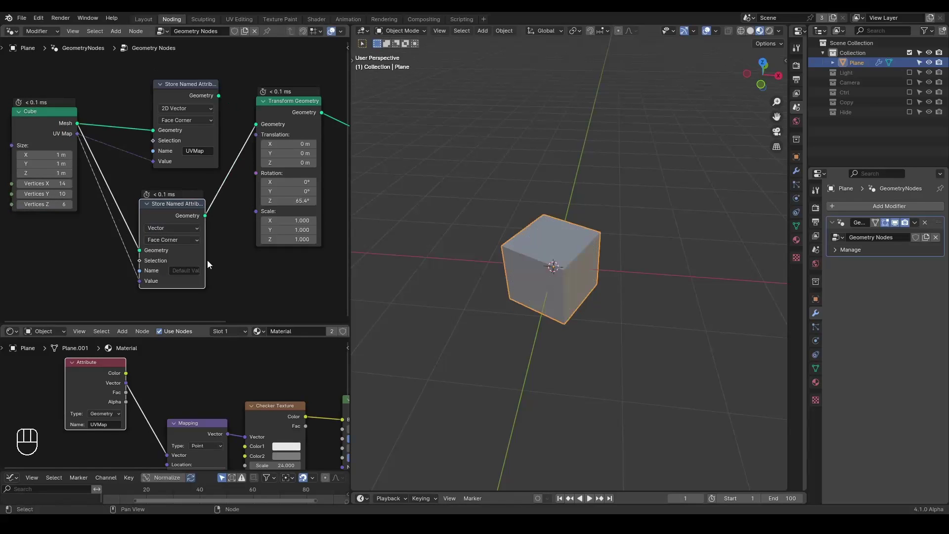
- Name the lower Store Named Attribute node's attribute UVMap and wrap that node in a node group, returning to the parent tree
left_click(191, 270)
type("UVMa")
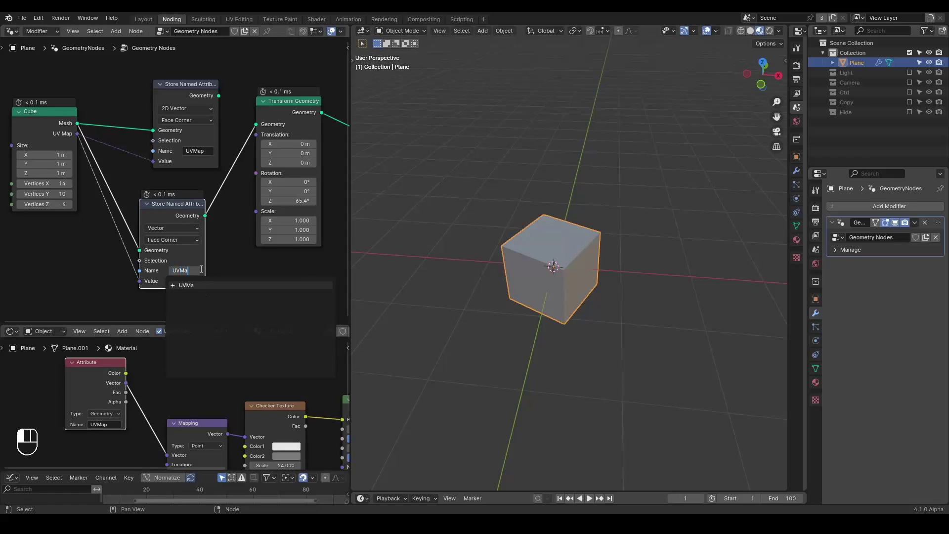
type("p")
key("Return")
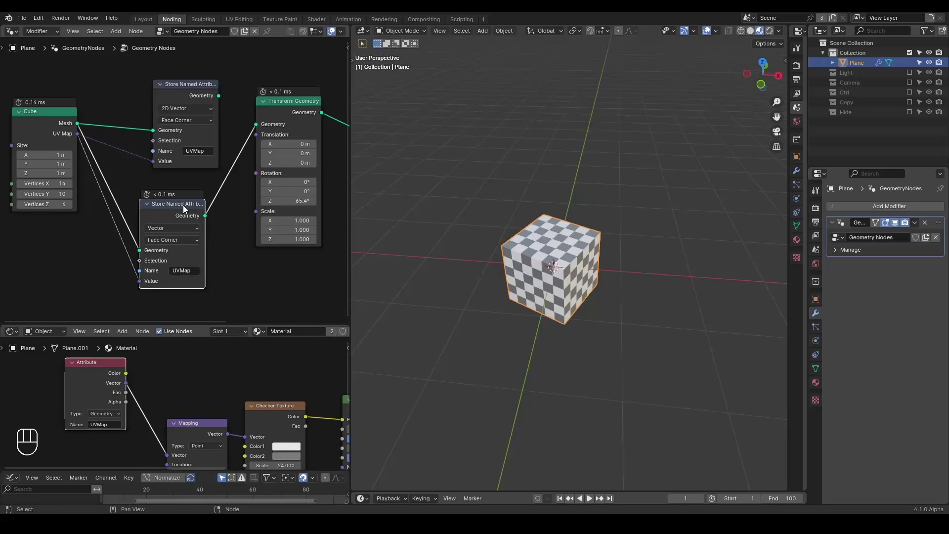
key("ctrl+g")
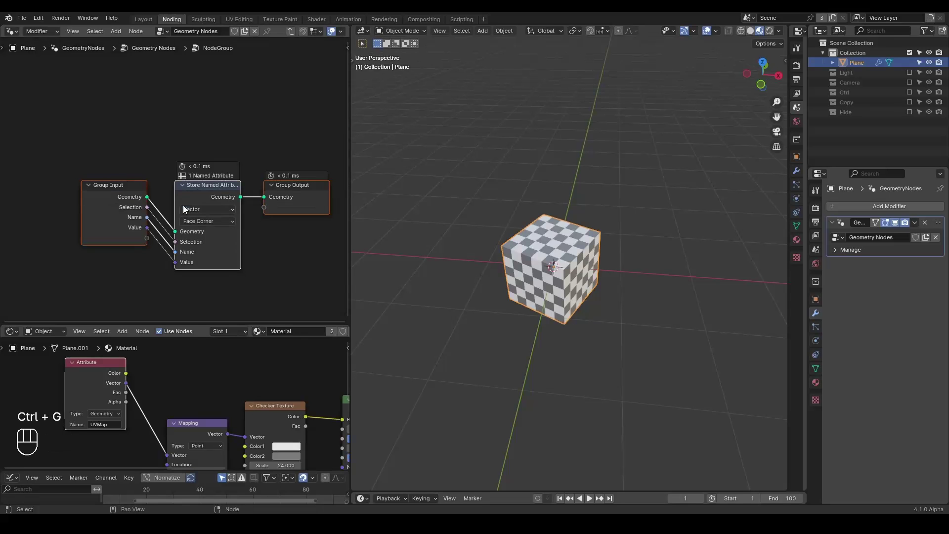
left_click(291, 32)
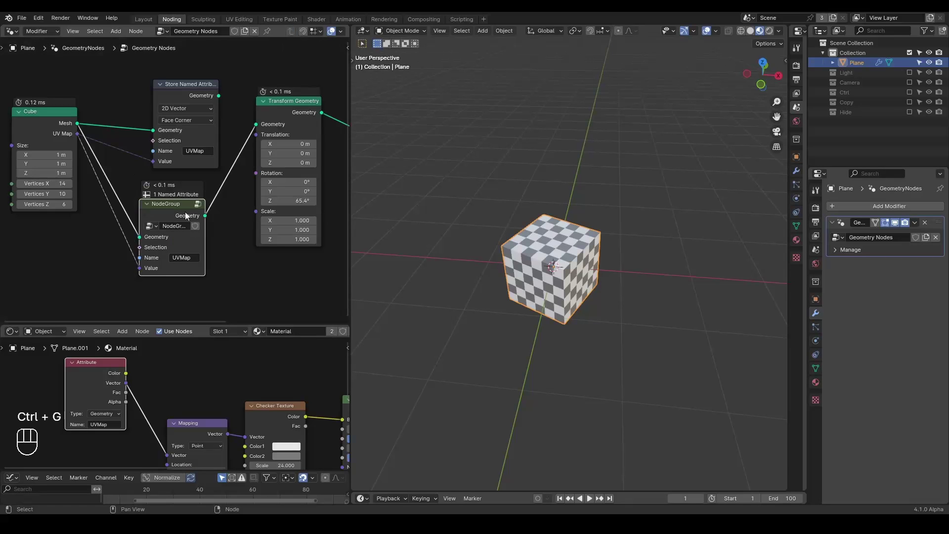
- Replace the Store Named Attribute node and the node group with a G_Store UVMap node after Cube, fed by Cube's UV Map output
left_click_drag(233, 74, 147, 223)
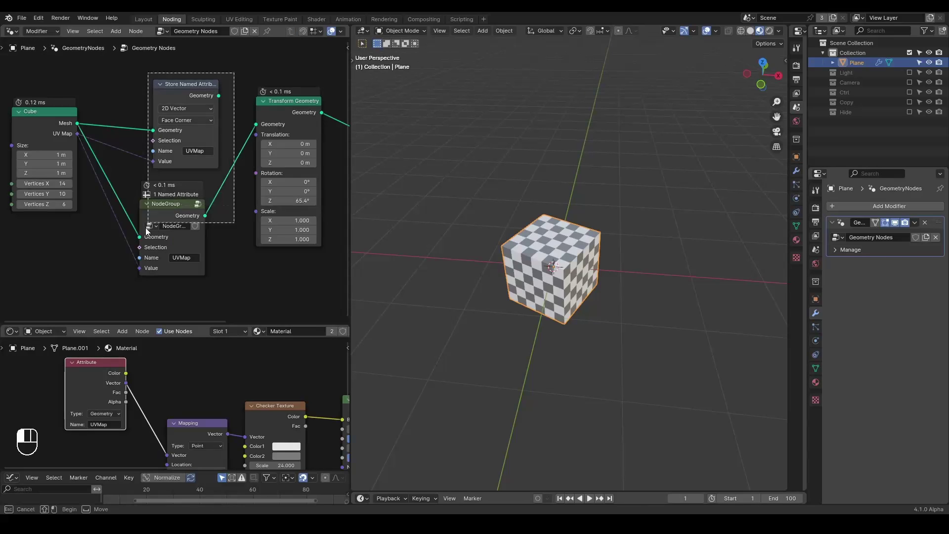
key("ctrl+x")
key("ctrl+a")
type("store")
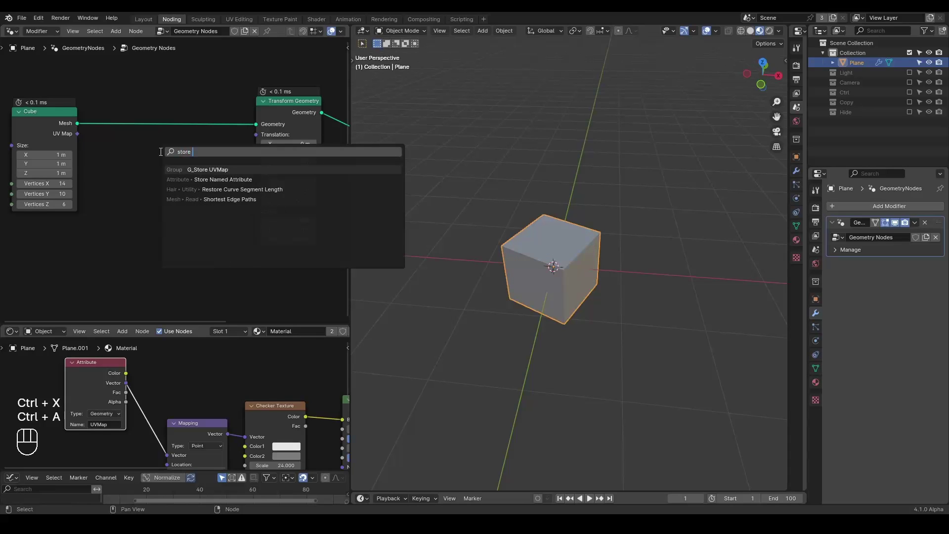
key("Return")
left_click(130, 93)
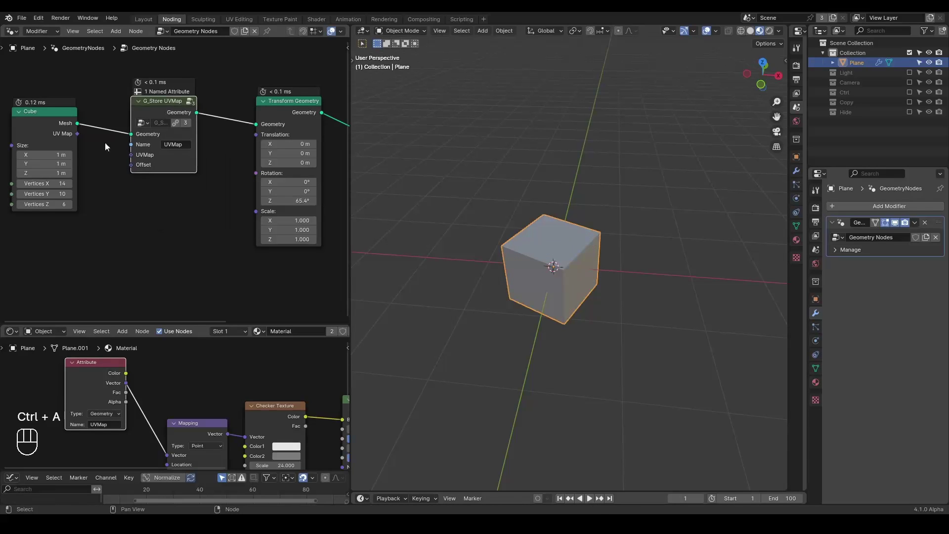
left_click_drag(78, 134, 131, 154)
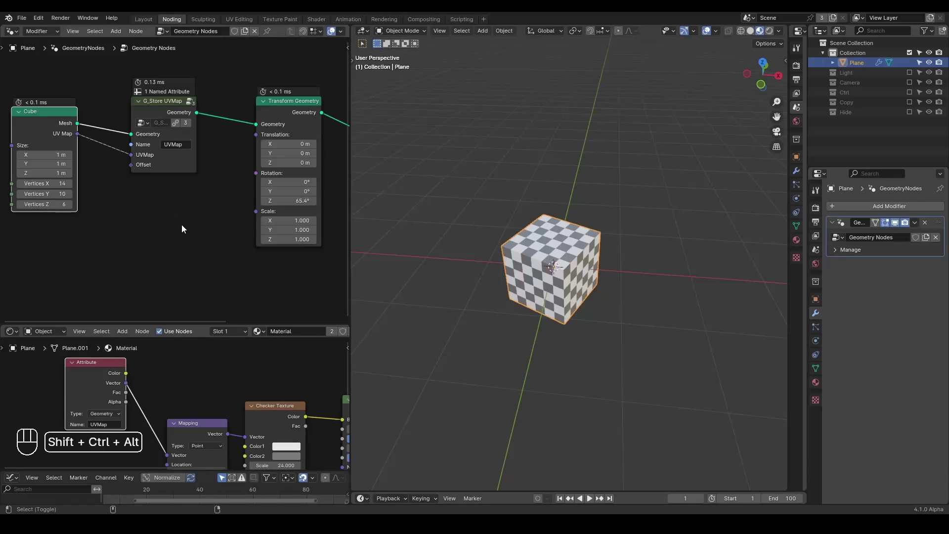
key("shift+ctrl+alt+w")
key("shift+ctrl+alt+q")
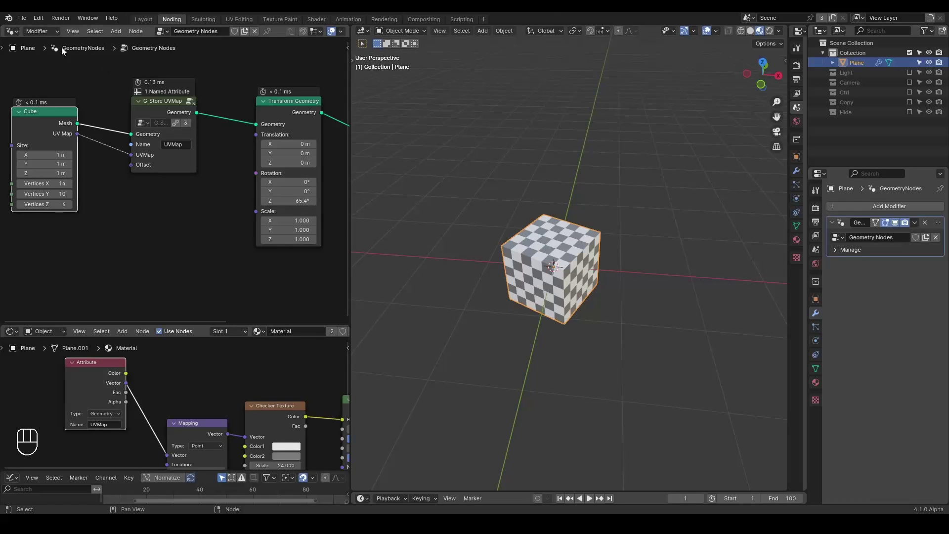
- Export the scene in Wavefront format as UV and Material9.obj with UV coordinates and materials included
left_click(19, 18)
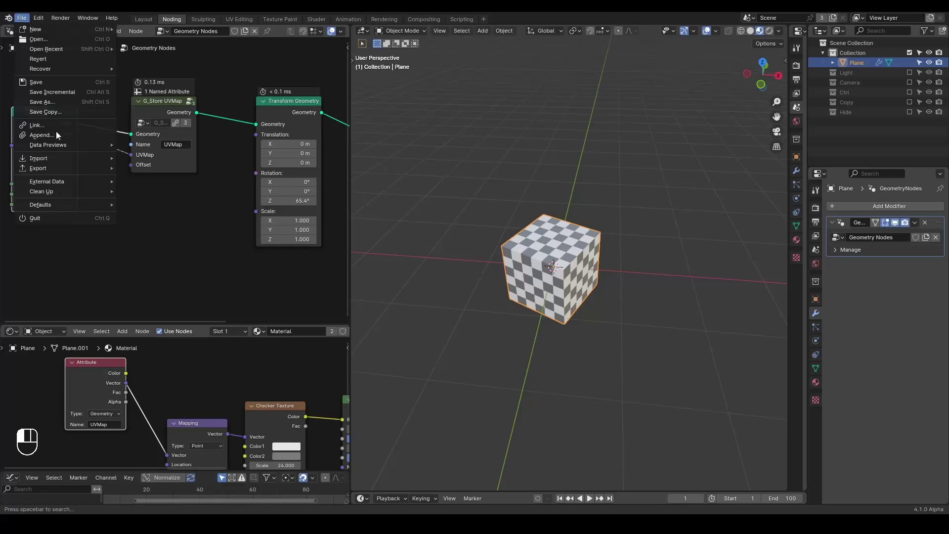
mouse_move(59, 167)
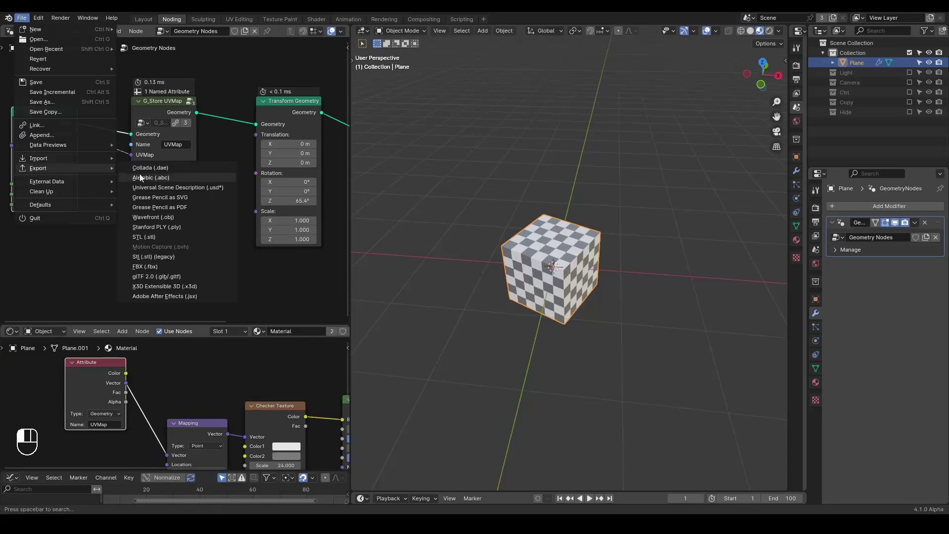
left_click(193, 216)
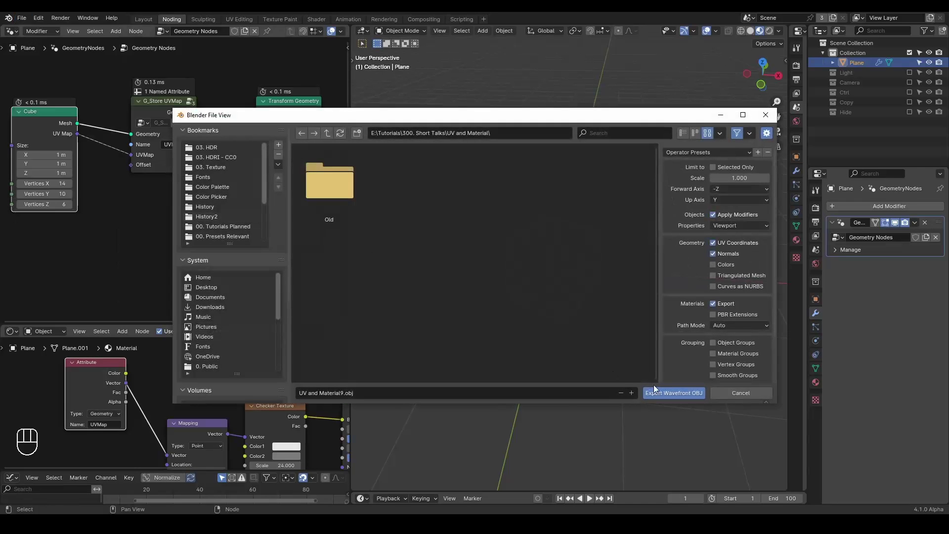
left_click(663, 394)
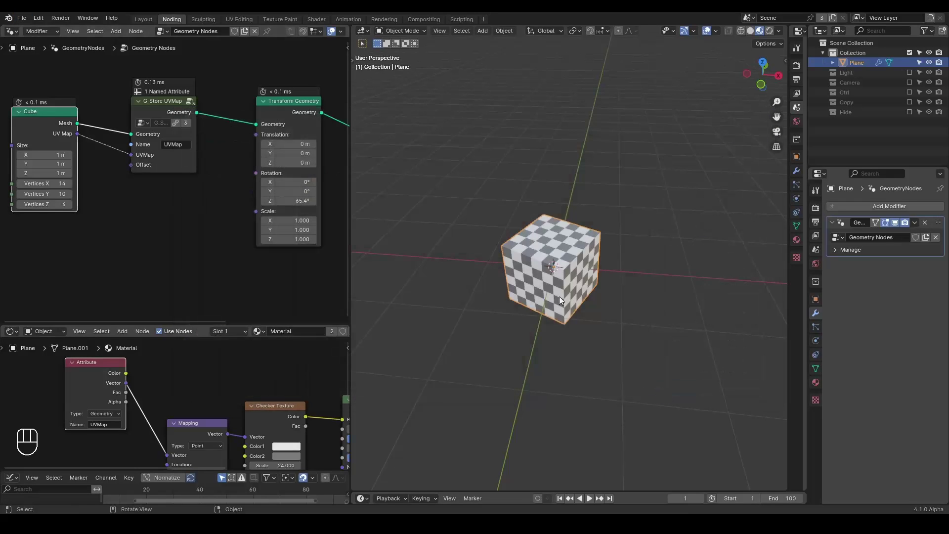
- Import the exported Wavefront OBJ cube and move it beside the original cube
left_click(23, 18)
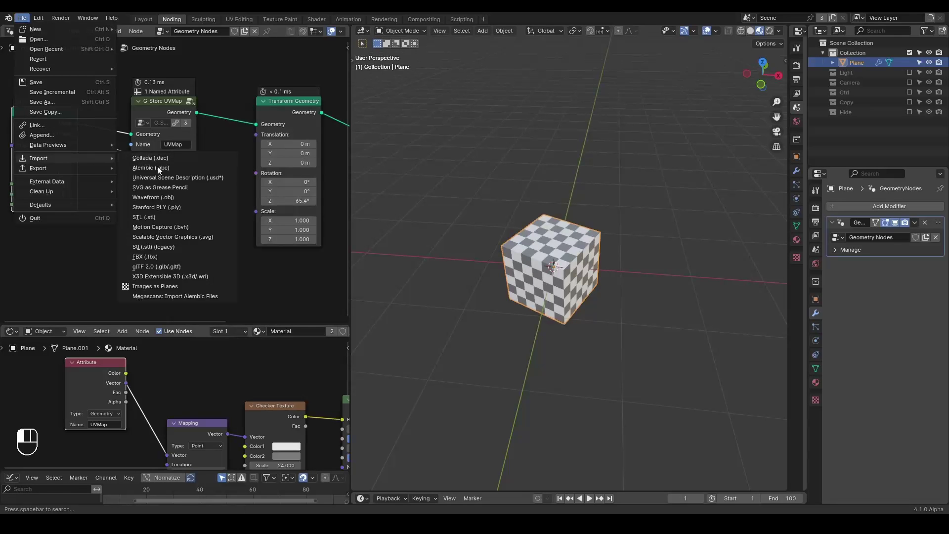
left_click(170, 197)
double_click(482, 189)
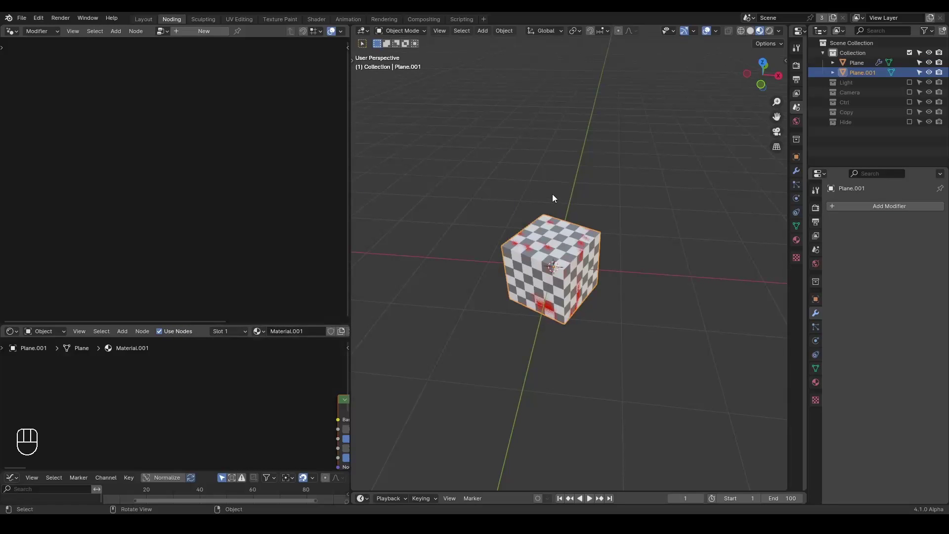
key("g")
left_click(434, 201)
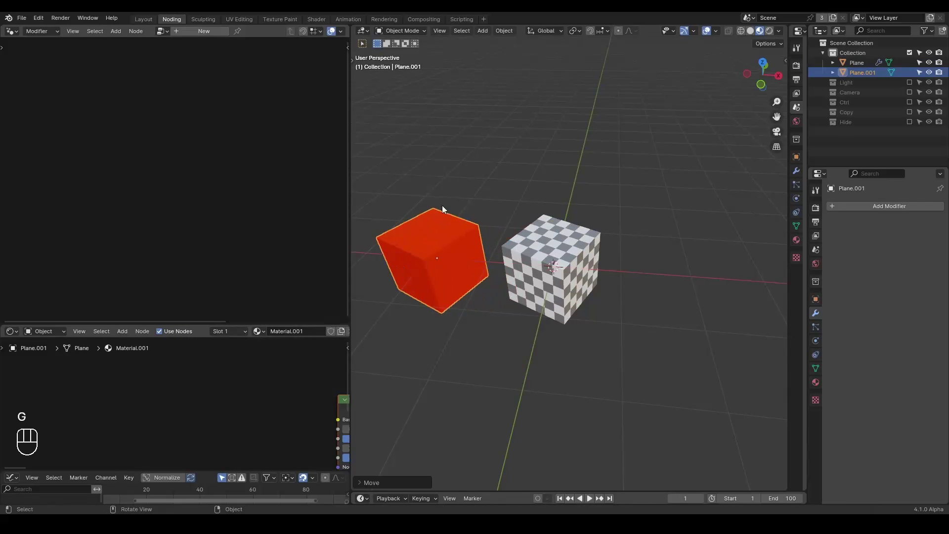
- Assign the existing checker material named Material to the imported cube
left_click(816, 382)
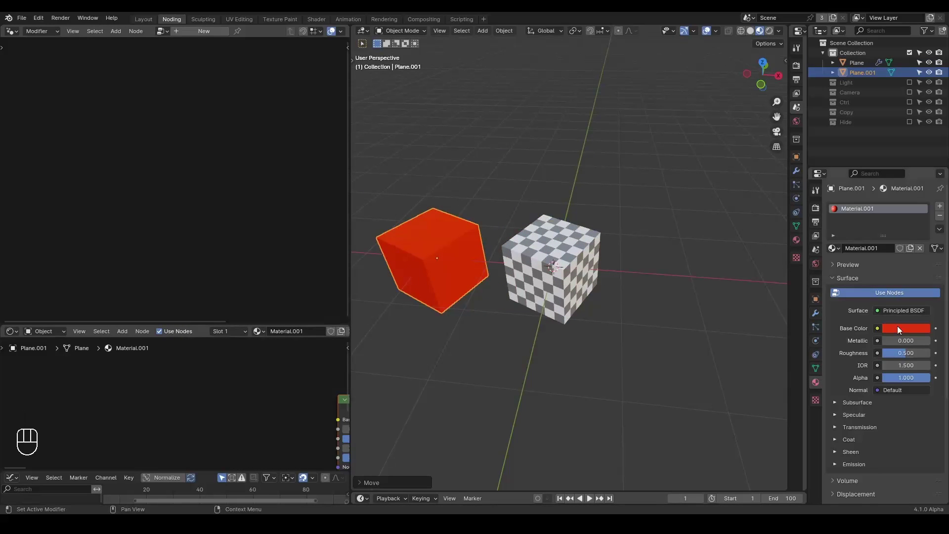
left_click(834, 248)
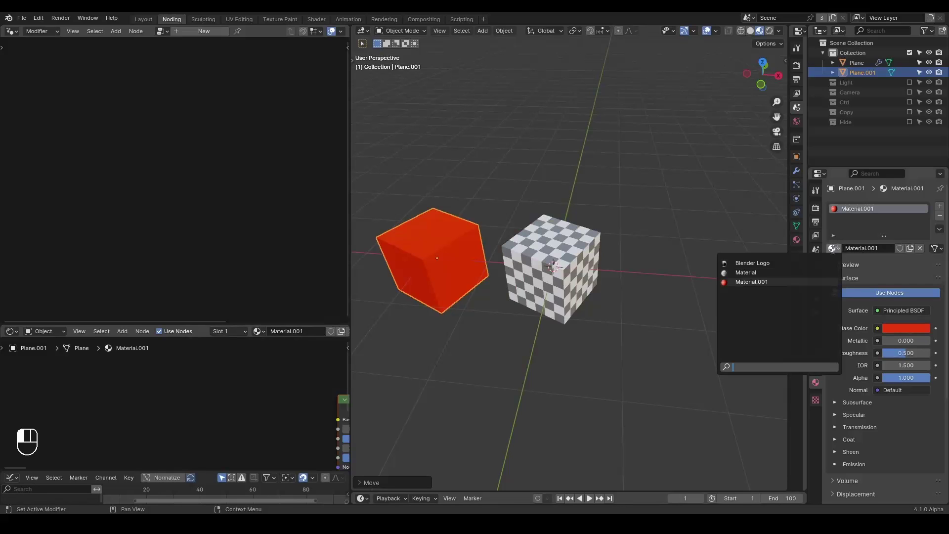
left_click(746, 272)
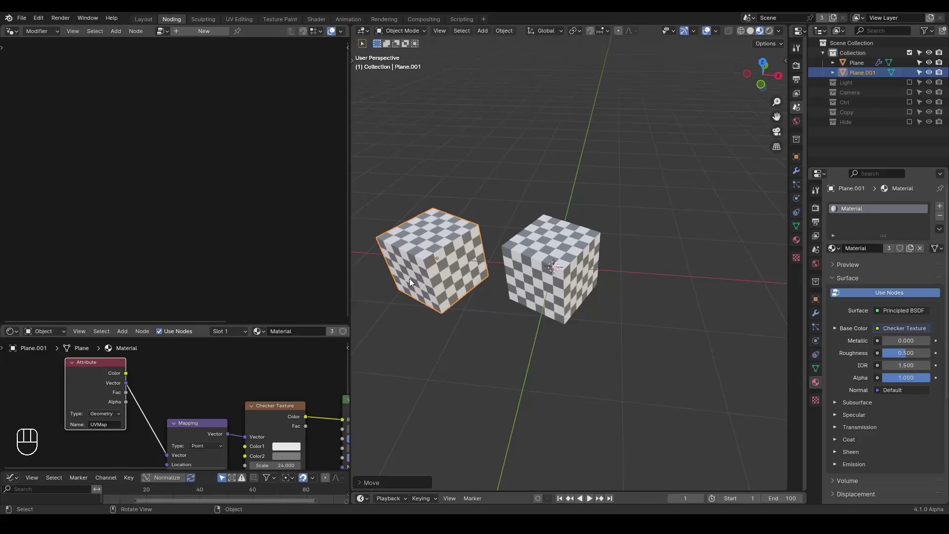
- Connect the Texture Coordinate node's UV output to the Mapping node's Vector input and display the imported cube's UV map list
left_click_drag(229, 324, 235, 225)
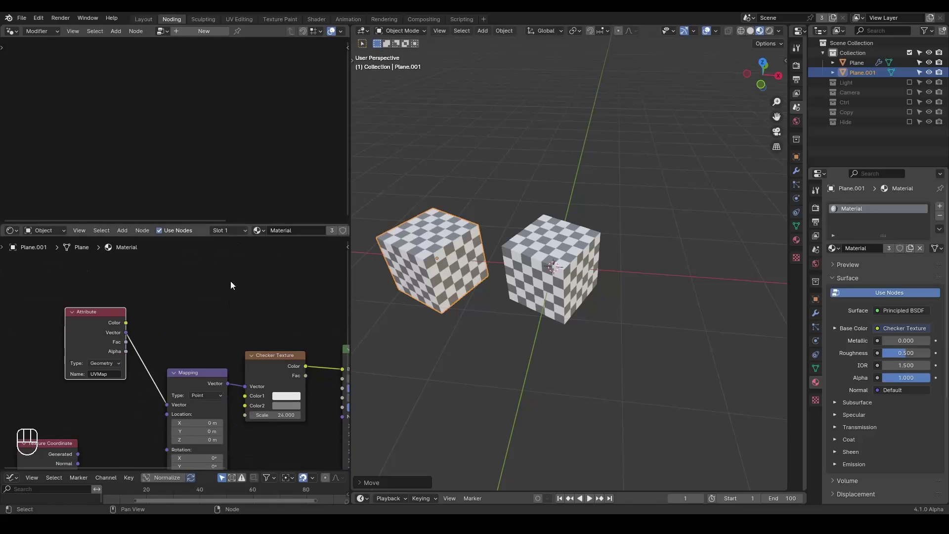
middle_click_drag(200, 374, 249, 317)
left_click_drag(101, 407, 218, 342)
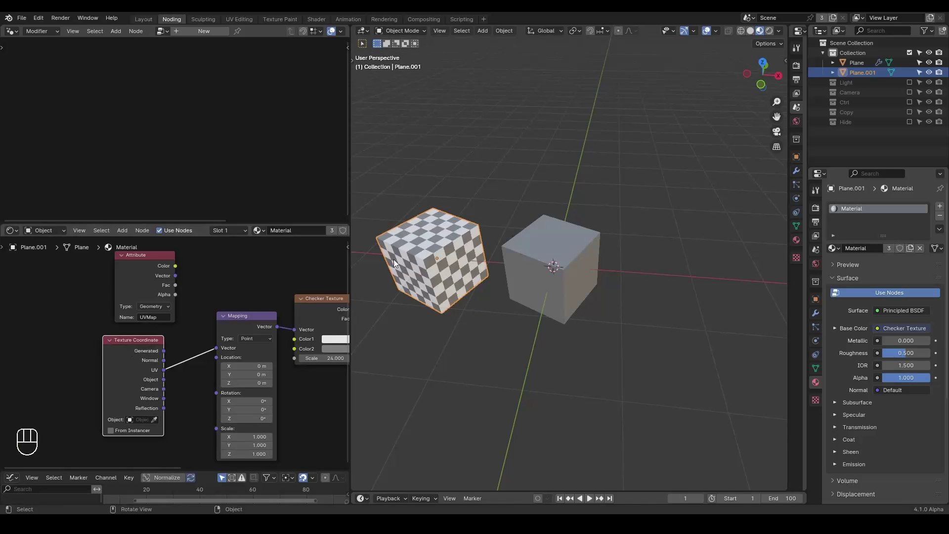
left_click(816, 368)
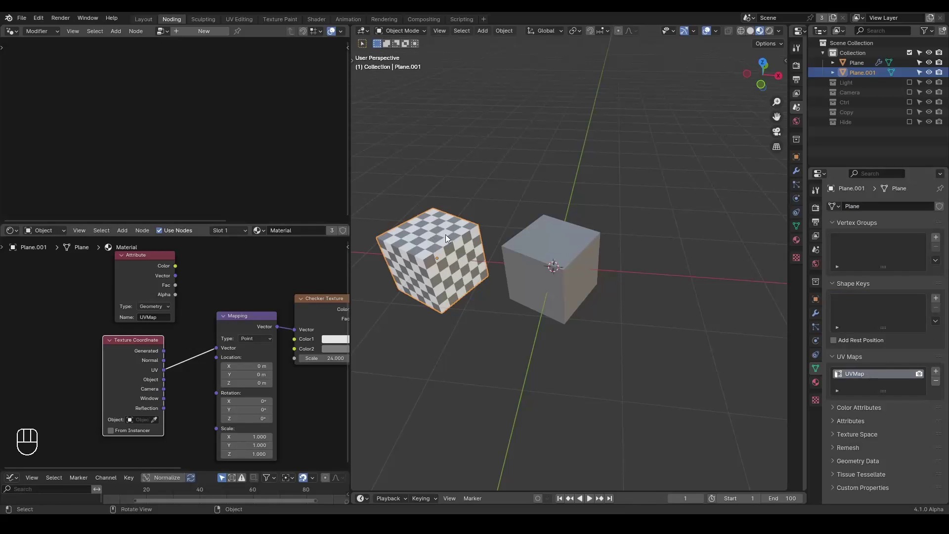
- Select the original Plane object and reconnect the Attribute node's Vector output to the Mapping node's Vector input
left_click(847, 66)
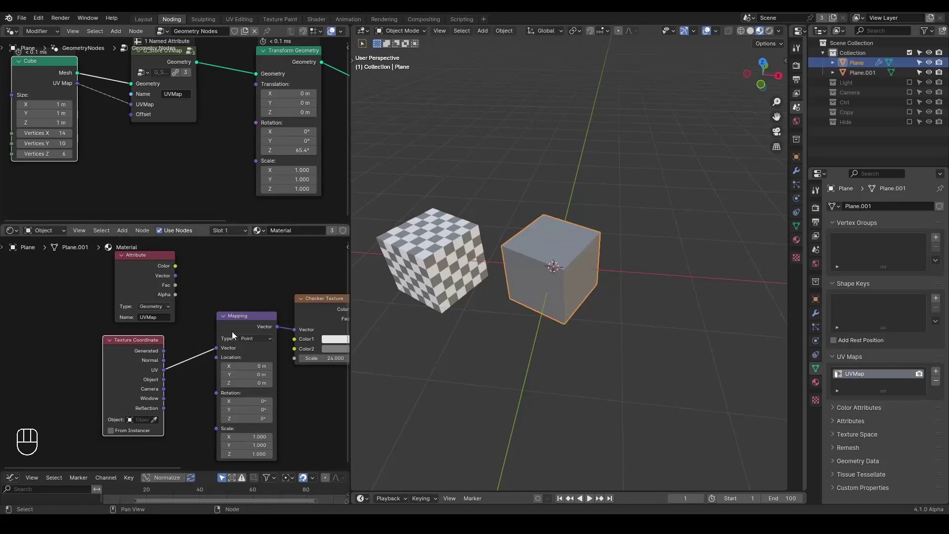
left_click_drag(176, 275, 215, 348)
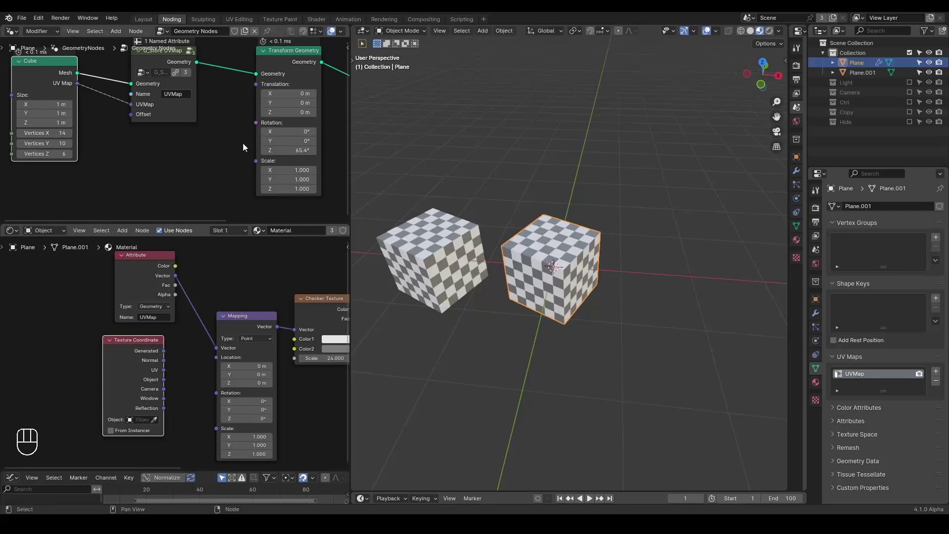
left_click_drag(176, 225, 171, 326)
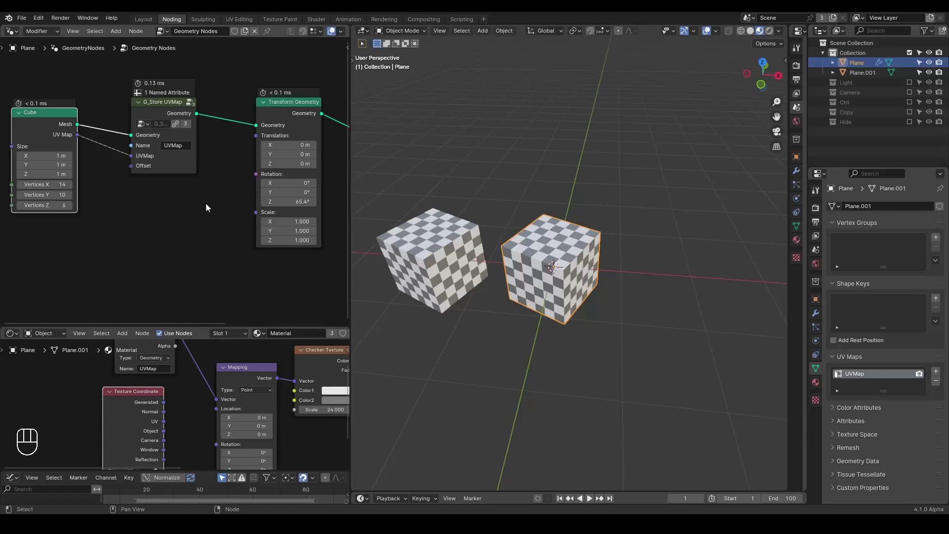
- Widen the node editors and delete the Cube, G_Store UVMap and Transform Geometry nodes from the geometry node tree
key("shift+ctrl+alt+q")
left_click_drag(348, 130, 464, 137)
scroll(400, 179, "down", 2)
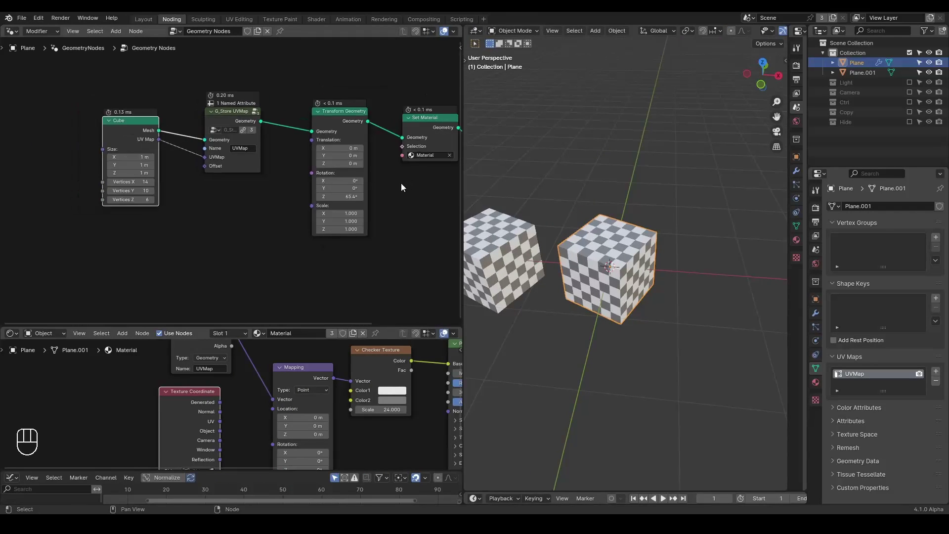
middle_click_drag(189, 107, 165, 107)
left_click_drag(320, 83, 71, 165)
key("ctrl+x")
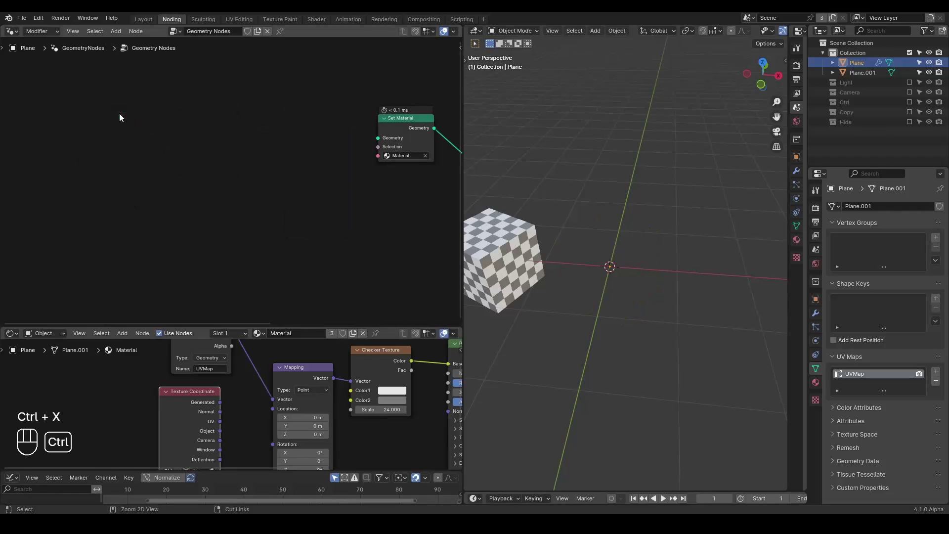
- Add a Curve Circle node to the geometry node tree and connect its Curve directly to the output
key("ctrl+a")
type("curve c")
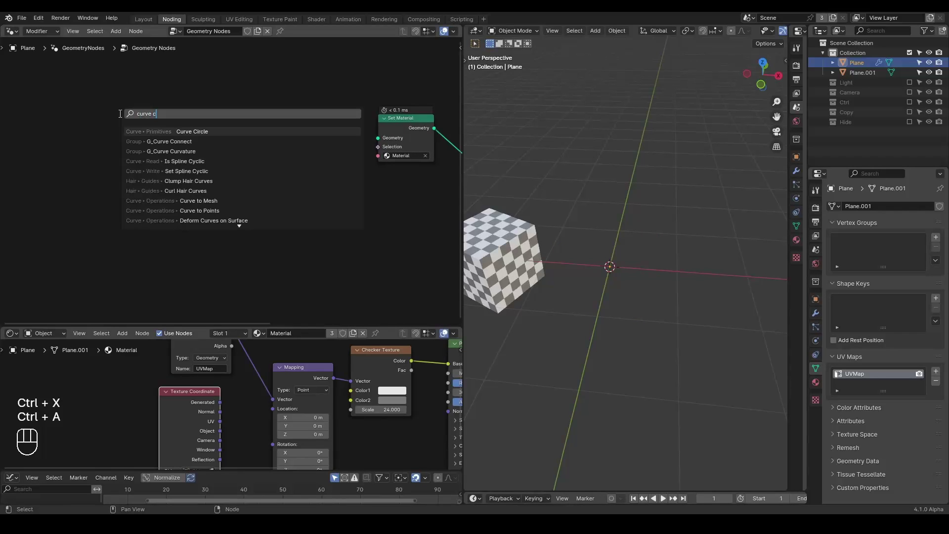
key("Return")
left_click(154, 124)
left_click(172, 128, "alt+shift")
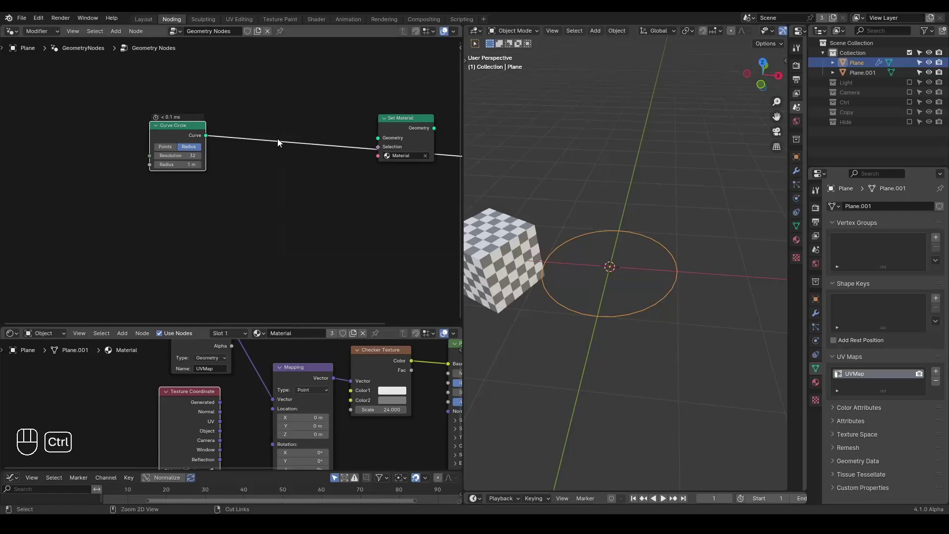
- Insert a Curve to Mesh node after Curve Circle and use the same circle as its Profile Curve
key("ctrl+a")
type("curve tom")
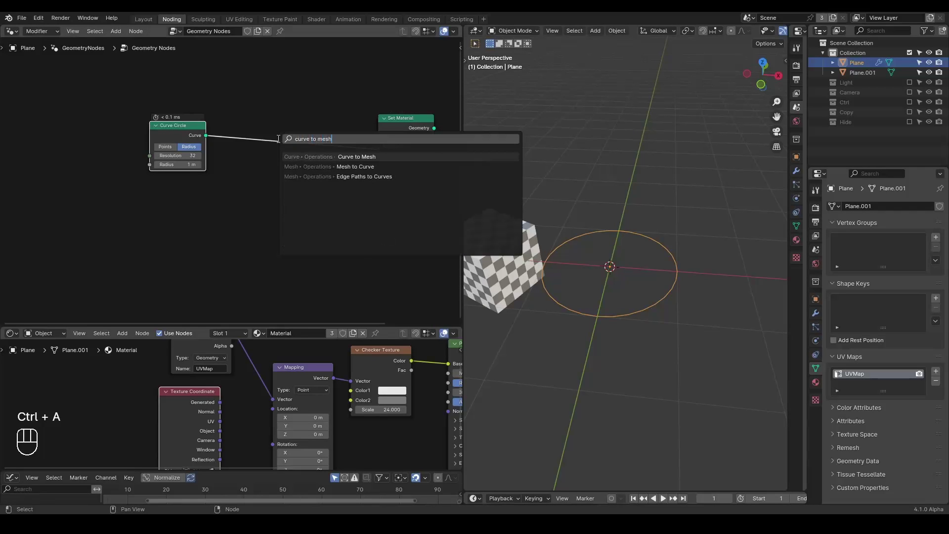
key("Return")
left_click(158, 122)
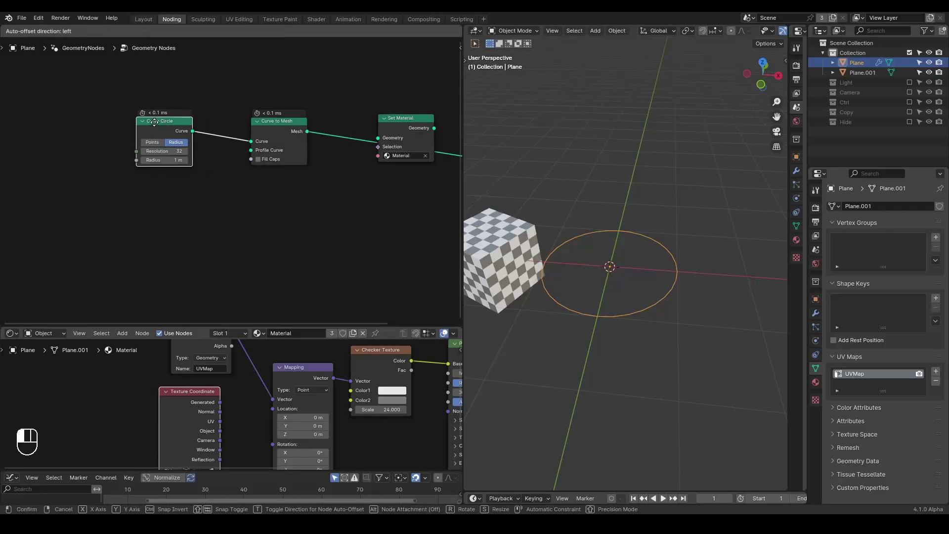
left_click_drag(192, 131, 252, 150)
mouse_move(559, 250)
middle_mouse_down()
mouse_move(577, 274)
mouse_move(573, 307)
mouse_move(568, 262)
middle_mouse_up()
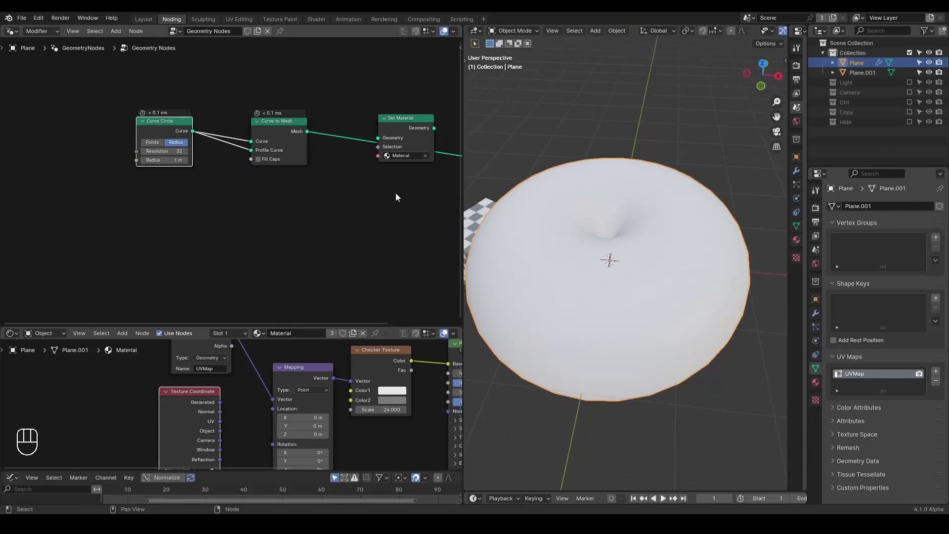
- Insert the existing Set Material node into the link between Curve to Mesh and Group Output
middle_click_drag(374, 175, 337, 180)
left_click_drag(364, 120, 352, 127, "alt")
middle_click_drag(254, 136, 298, 116)
scroll(277, 212, "up", 2)
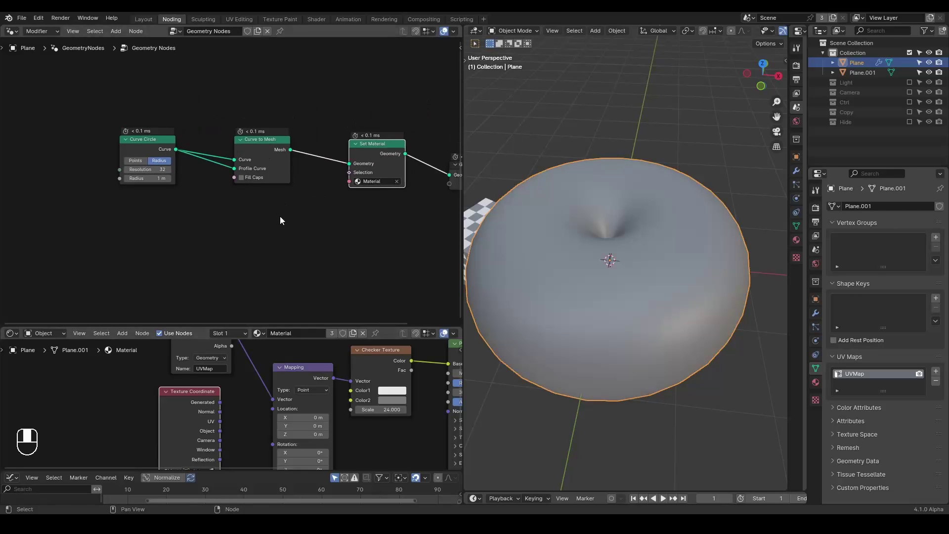
- Sketch and erase a small annotation by the Curve to Mesh node's Mesh output, and select the Curve Circle and Curve to Mesh nodes
key("d")
mouse_move(278, 154)
left_mouse_down()
mouse_move(309, 154)
mouse_move(285, 155)
mouse_move(297, 155)
left_mouse_up()
mouse_move(310, 134)
right_mouse_down()
mouse_move(177, 179)
mouse_move(99, 151)
mouse_move(282, 133)
right_mouse_up()
left_click_drag(299, 86, 67, 268)
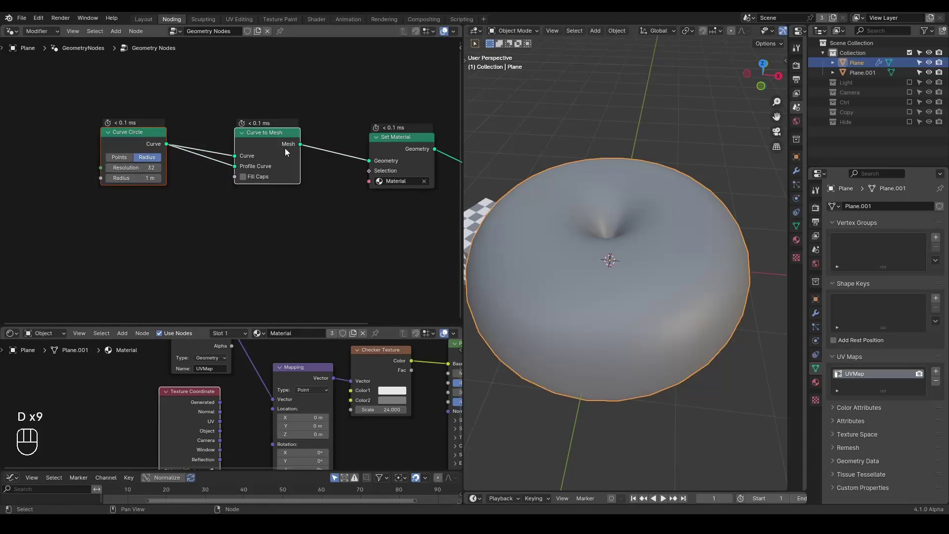
- Replace the Curve to Mesh node with the G_Bevel Curve group, and set its Resolution to 30 and Radius to 0.58 m
key("g")
left_click(215, 149)
middle_click_drag(256, 207, 290, 194)
left_click(289, 194)
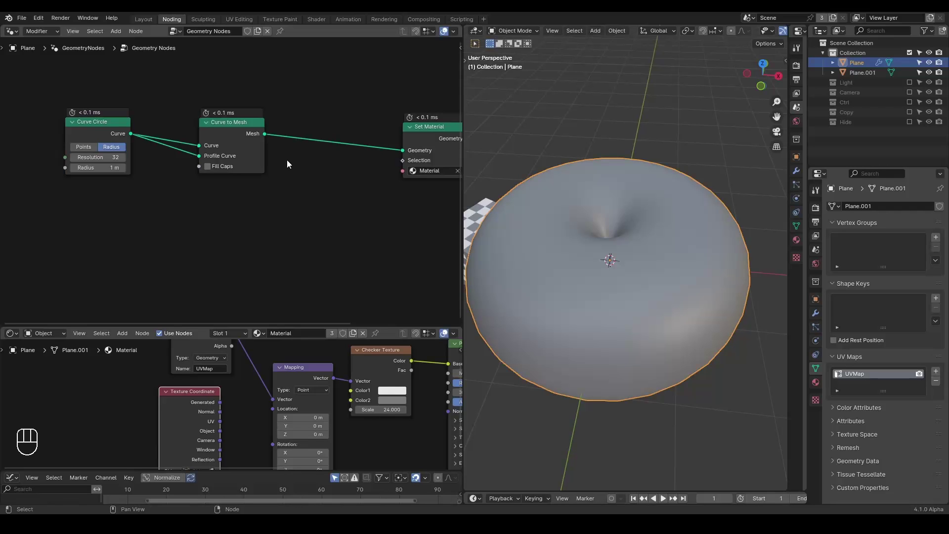
key("ctrl")
key("ctrl+a")
type("bevel")
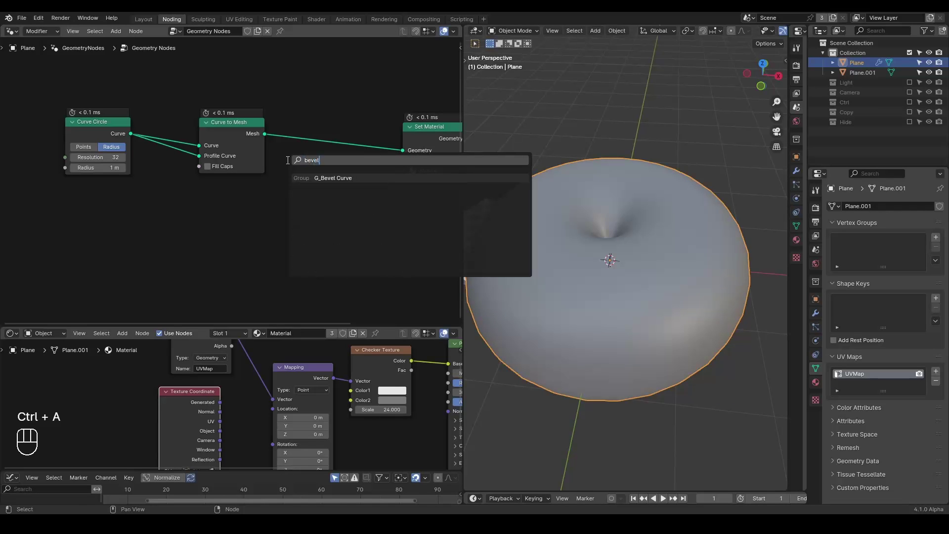
key("Return")
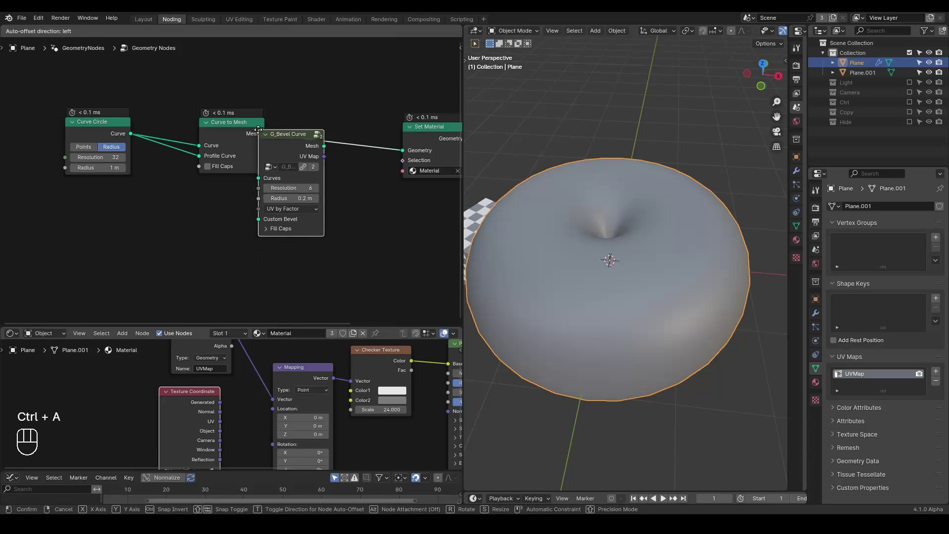
left_click(259, 131)
key("ctrl+x")
left_click_drag(290, 142, 197, 130)
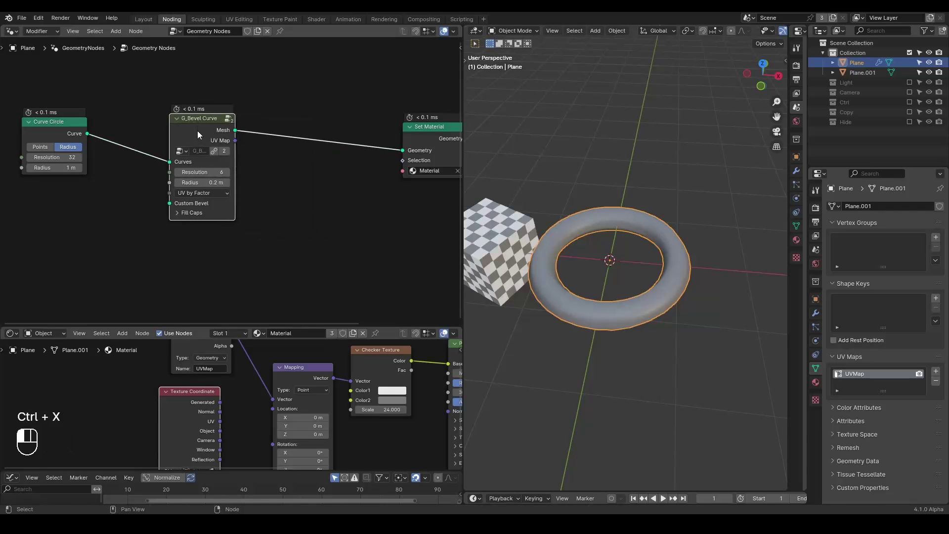
left_click_drag(193, 182, 252, 172)
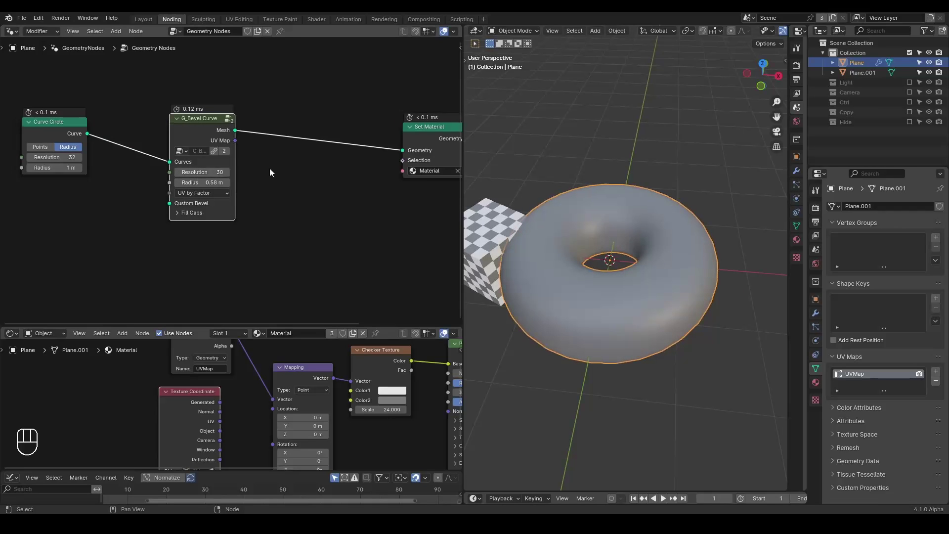
- Insert the G_Store UVMap group after G_Bevel Curve and link the bevel's UV Map output to its UVMap input
middle_click_drag(268, 167, 260, 162)
key("ctrl+a")
type("store")
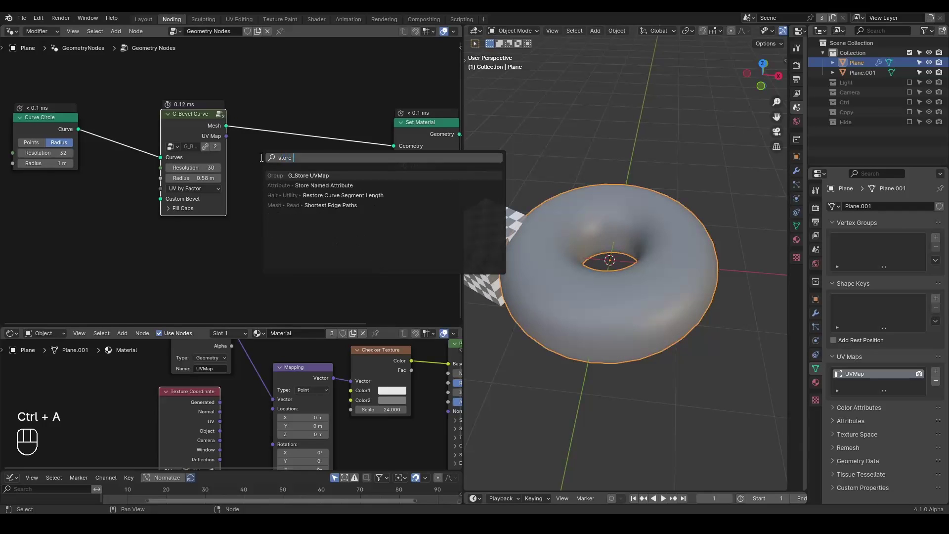
key("Return")
left_click(241, 146)
left_click_drag(226, 135, 265, 170)
middle_click_drag(239, 215, 277, 203)
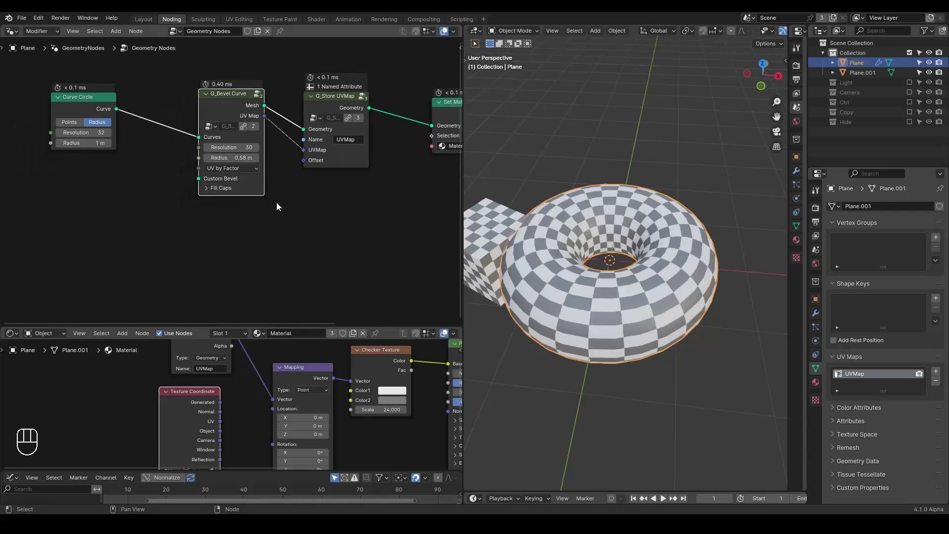
middle_click_drag(548, 242, 569, 276)
middle_click_drag(214, 201, 196, 196)
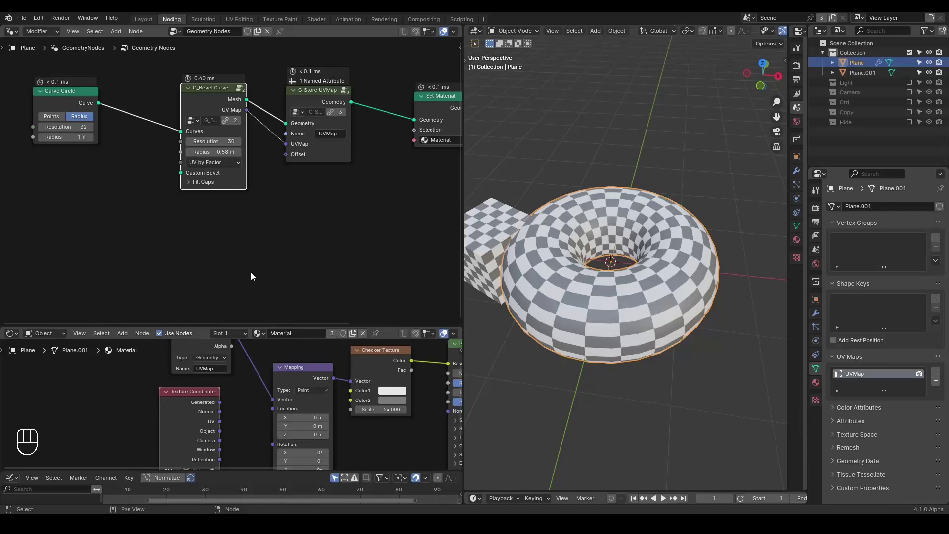
- Enlarge the shader editor slightly and add an unconnected UV Unwrap node below G_Store UVMap in the geometry node tree
left_click_drag(249, 326, 249, 298)
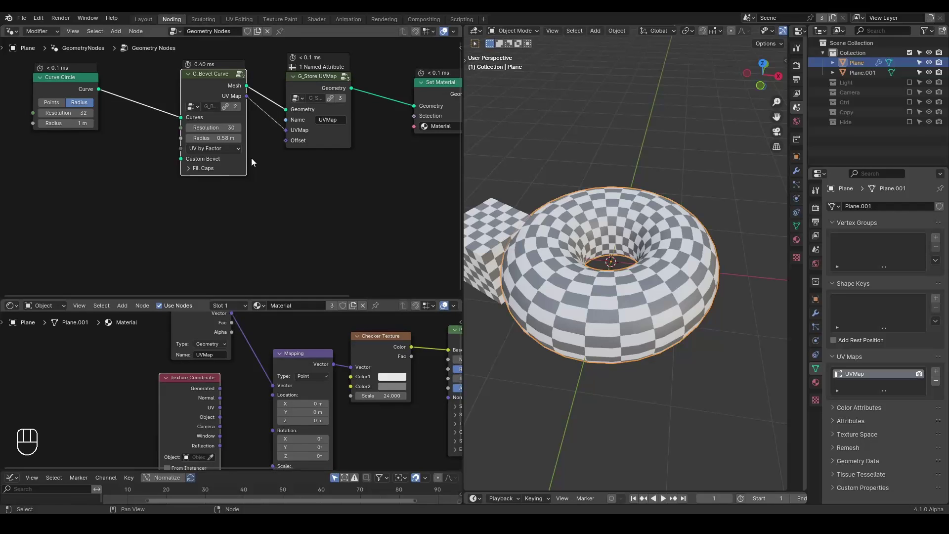
key("shift+ctrl+alt+w")
key("shift+ctrl+alt+q")
key("ctrl+a")
type("uv u")
key("Return")
left_click(259, 184)
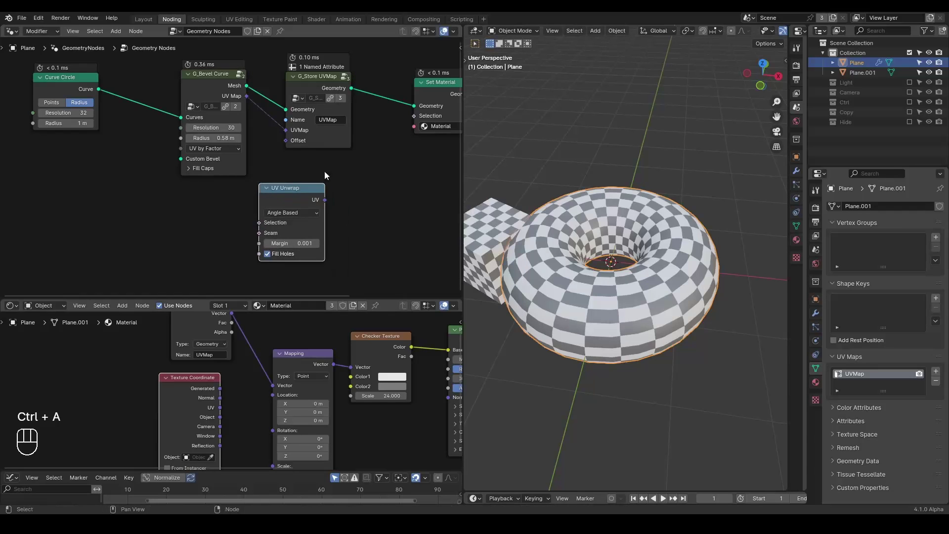
- Add an unconnected Pack UV Islands node beside the UV Unwrap node
key("ctrl+a")
type("pack")
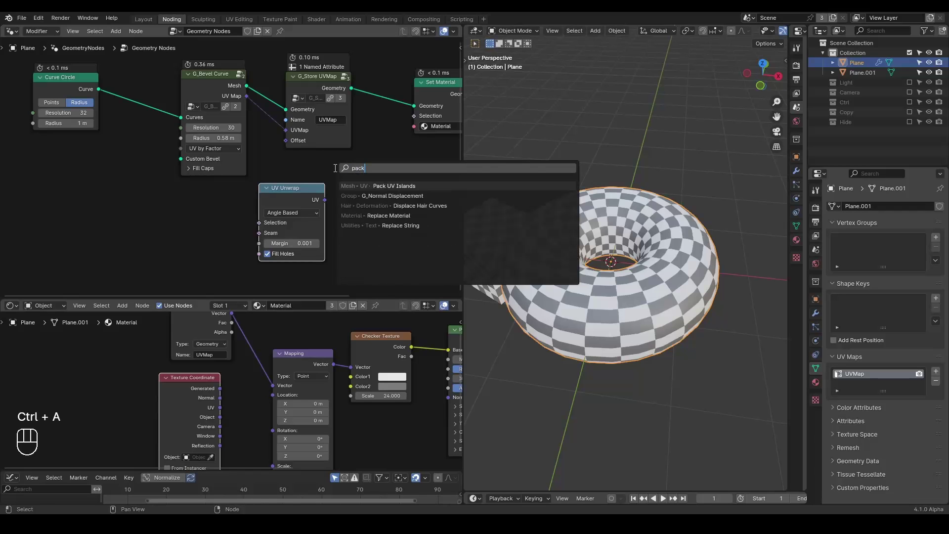
key("Return")
left_click(344, 183)
left_click_drag(422, 163, 252, 247)
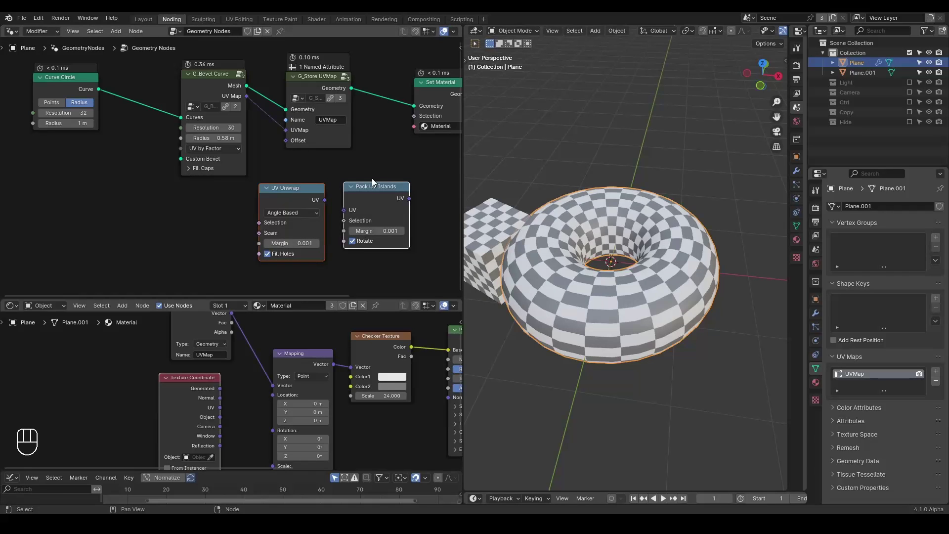
middle_click_drag(374, 179, 343, 164)
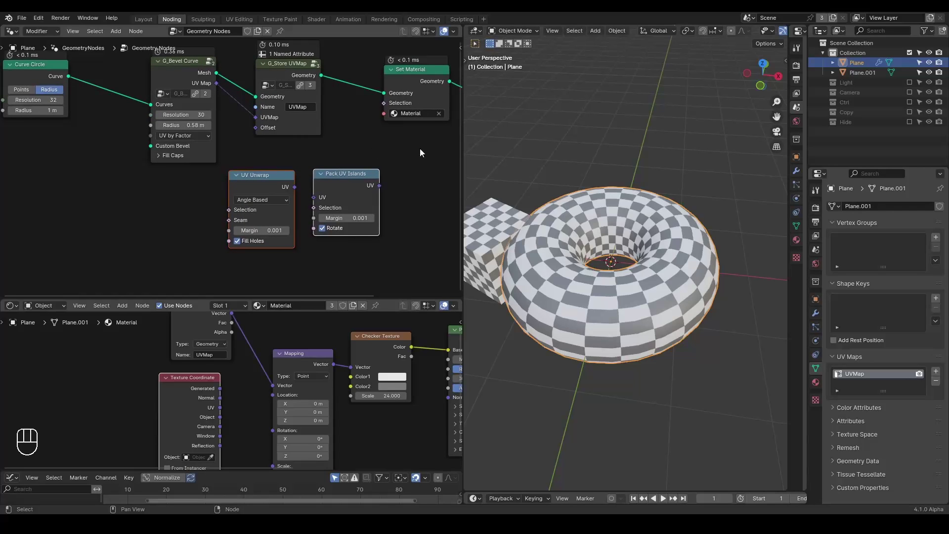
left_click(346, 159)
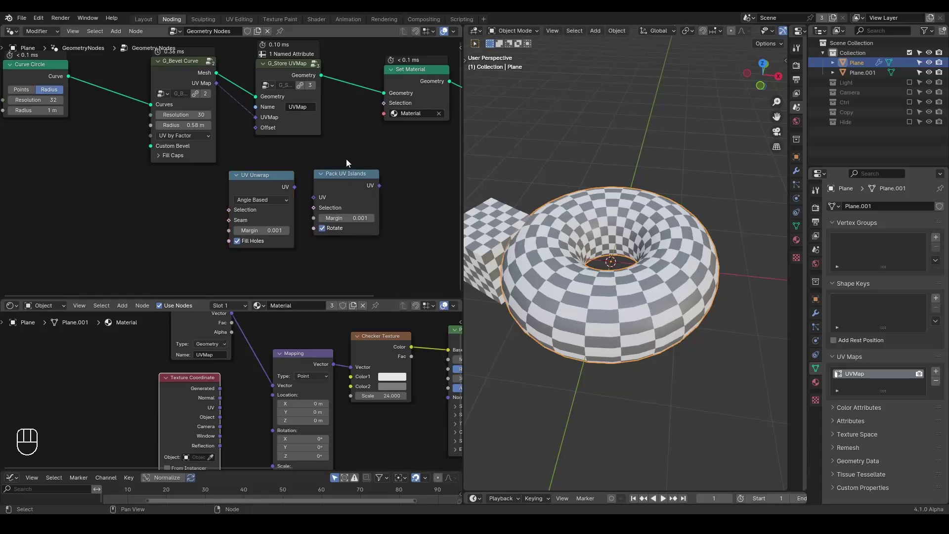
left_click_drag(228, 223, 214, 223)
key("ctrl+shift+alt+q")
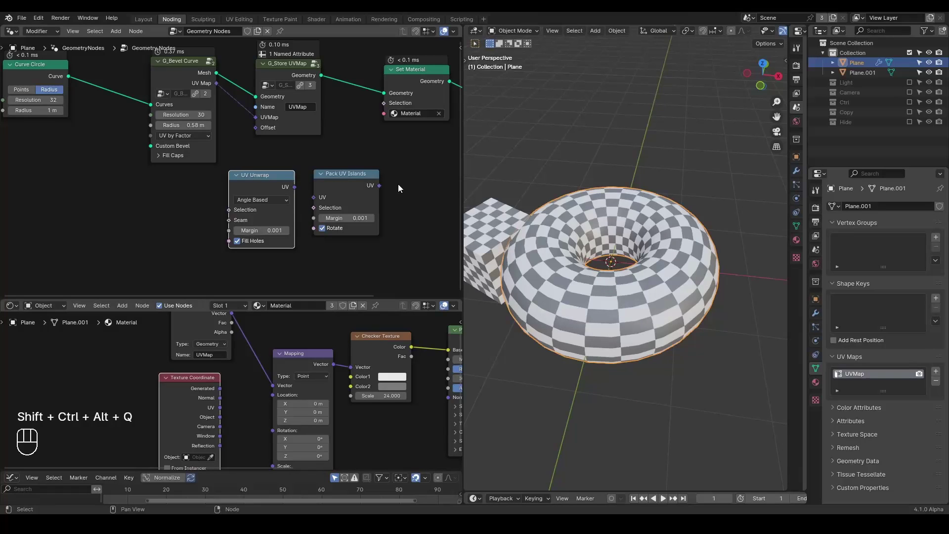
- Replace the Curve Circle and G_Bevel Curve nodes with a Cone node whose Mesh feeds G_Store UVMap's Geometry input
middle_click_drag(242, 168, 288, 198)
left_click_drag(239, 73, 75, 161)
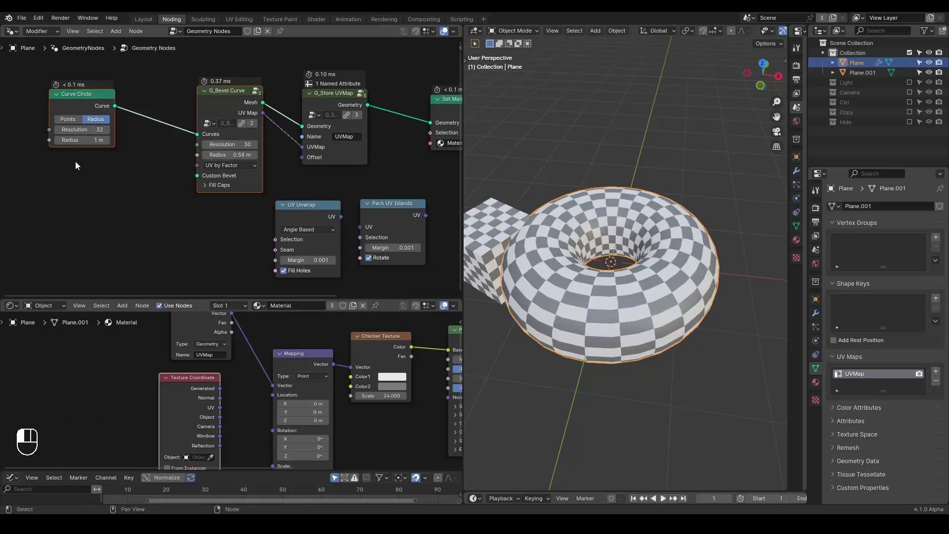
key("ctrl+x")
key("ctrl+a")
type("cone")
key("Return")
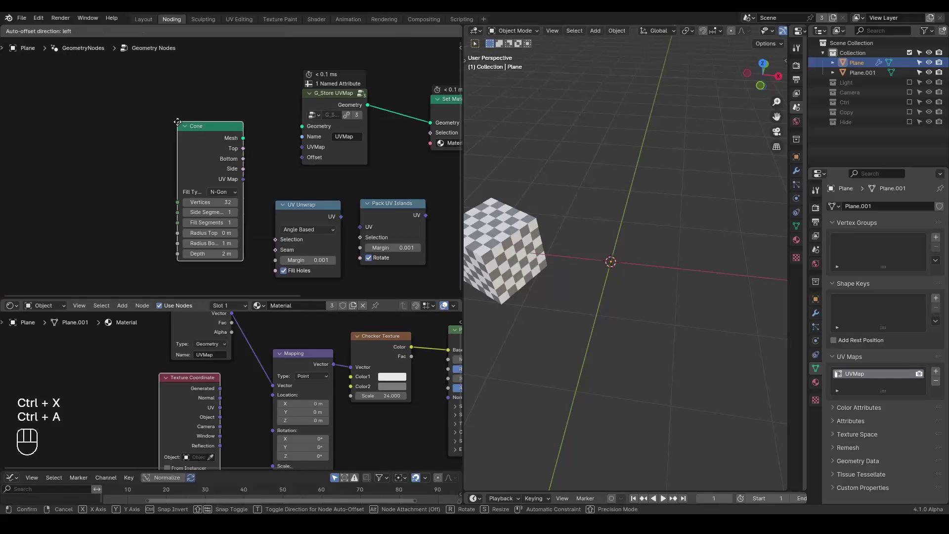
left_click(173, 91)
left_click_drag(238, 107, 302, 126)
middle_click_drag(253, 132, 263, 137)
left_click_drag(207, 107, 146, 112)
- Circle the execution timings above the Cone and G_Store UVMap nodes with annotation strokes
key("d")
mouse_move(121, 83)
left_mouse_down()
mouse_move(109, 98)
mouse_move(123, 78)
left_mouse_up()
mouse_move(317, 57)
left_mouse_down()
mouse_move(323, 94)
mouse_move(322, 52)
left_mouse_up()
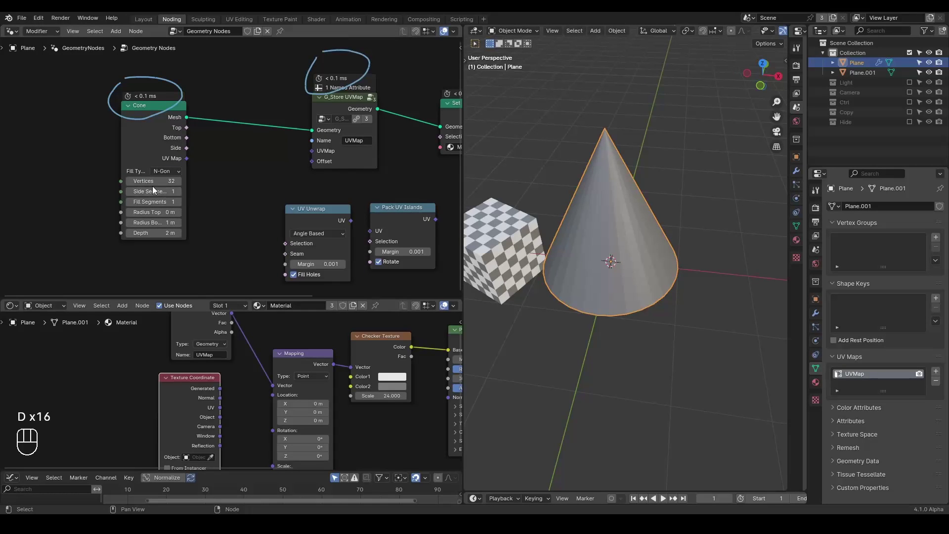
- Set the Cone's Vertices, Side Segments and Fill Segments all to 55
left_click_drag(153, 181, 153, 202)
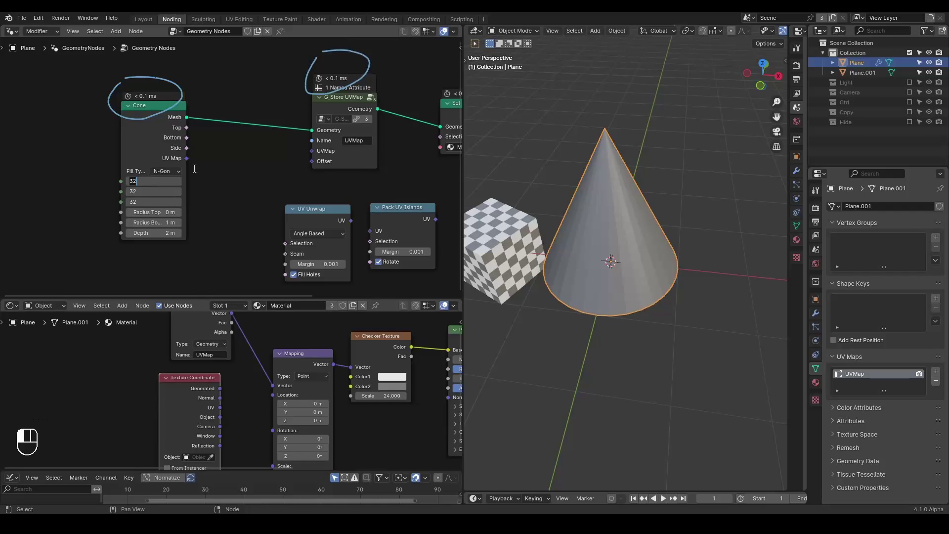
type("55")
key("Return")
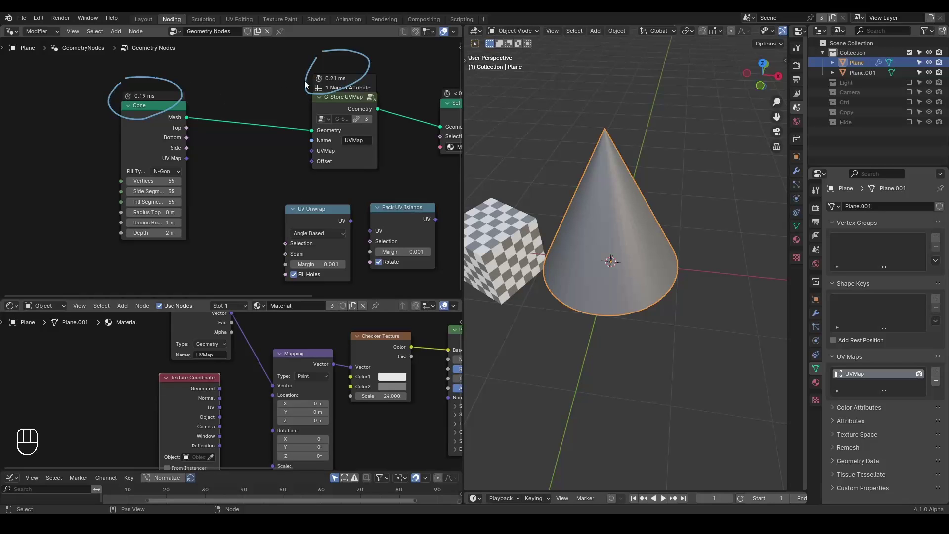
- Move UV Unwrap beside the Cone and alternate G_Store UVMap's UVMap input between the Cone's UV Map and UV Unwrap, ending on UV Unwrap
left_click_drag(328, 208, 255, 179)
left_click_drag(186, 158, 318, 151)
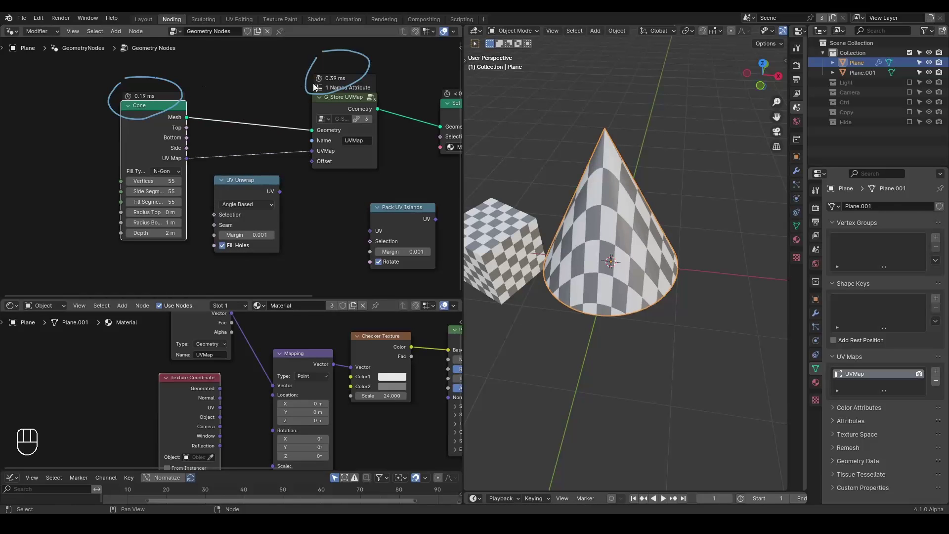
left_click_drag(312, 151, 272, 160)
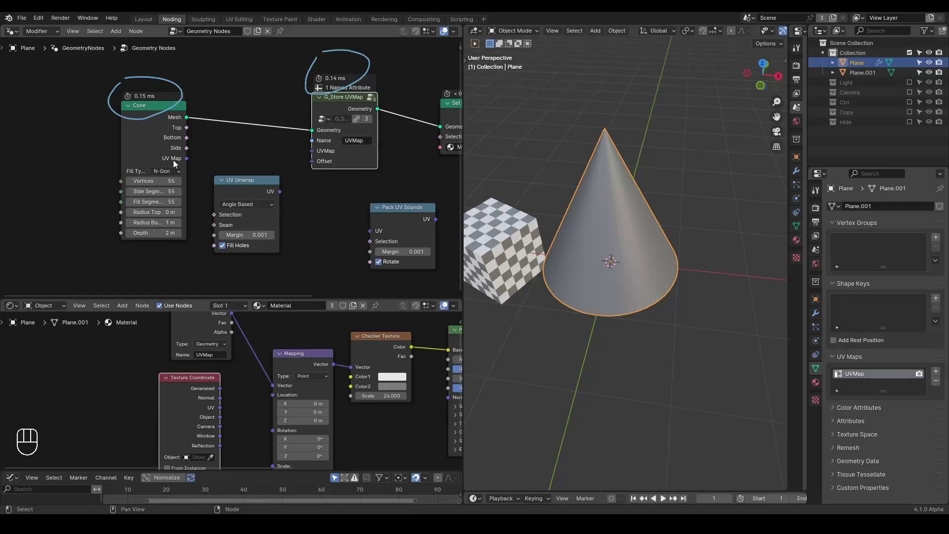
left_click_drag(279, 192, 309, 148)
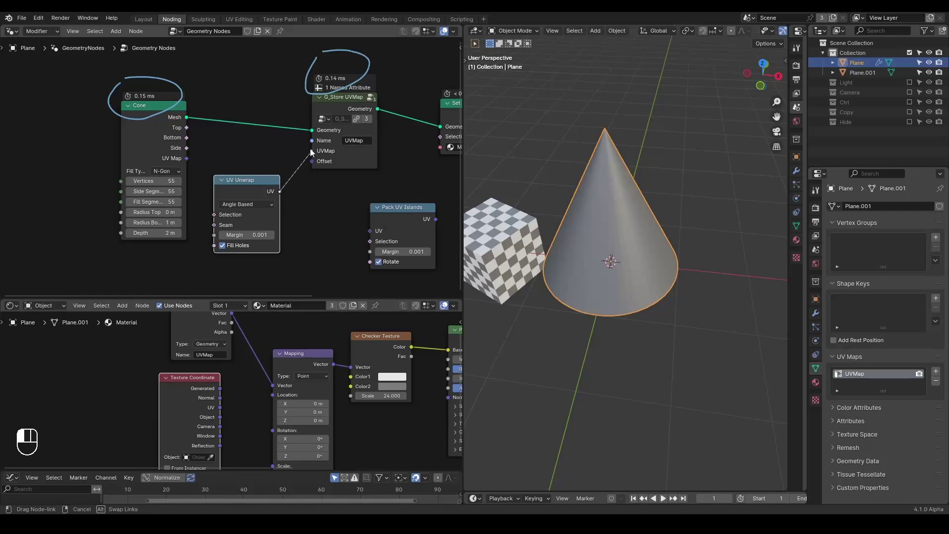
left_click_drag(310, 148, 310, 148)
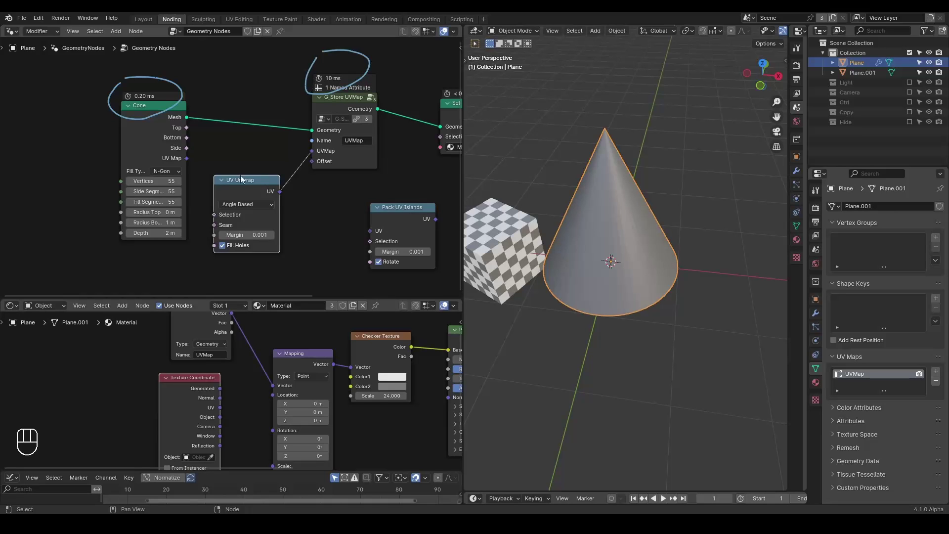
left_click_drag(186, 159, 316, 149)
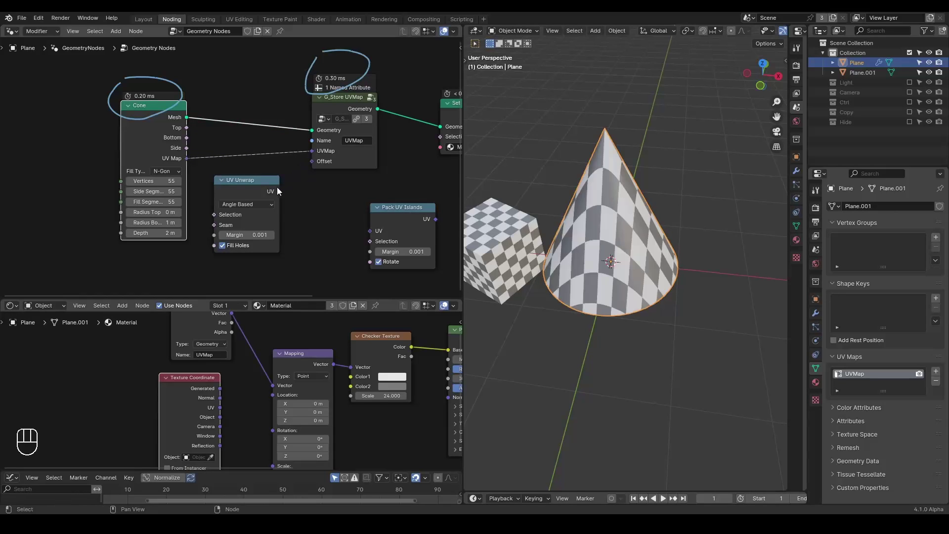
left_click_drag(279, 192, 311, 152)
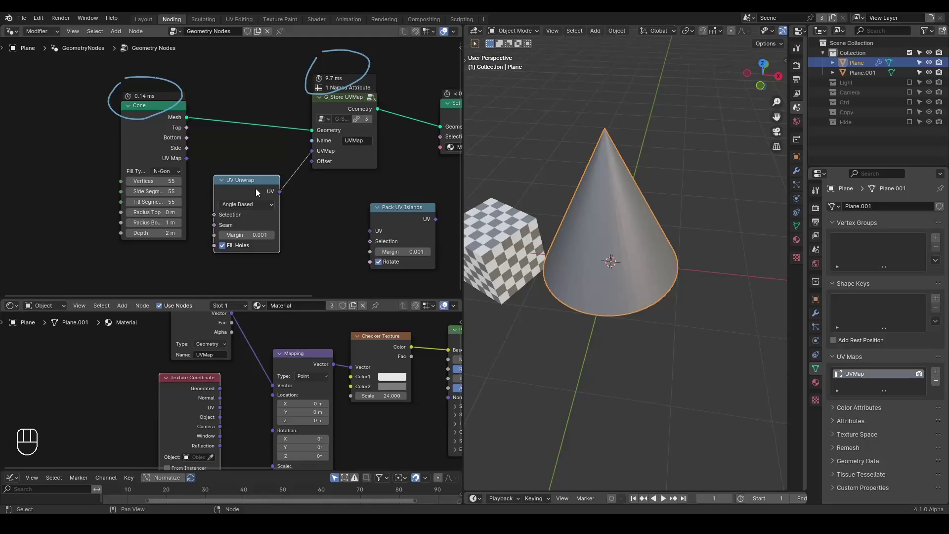
- Turn the UV Unwrap node's Fill Holes option off and back on
mouse_move(572, 259)
middle_mouse_down()
mouse_move(585, 159)
mouse_move(575, 254)
mouse_move(563, 257)
middle_mouse_up()
left_click(241, 244)
left_click(242, 243)
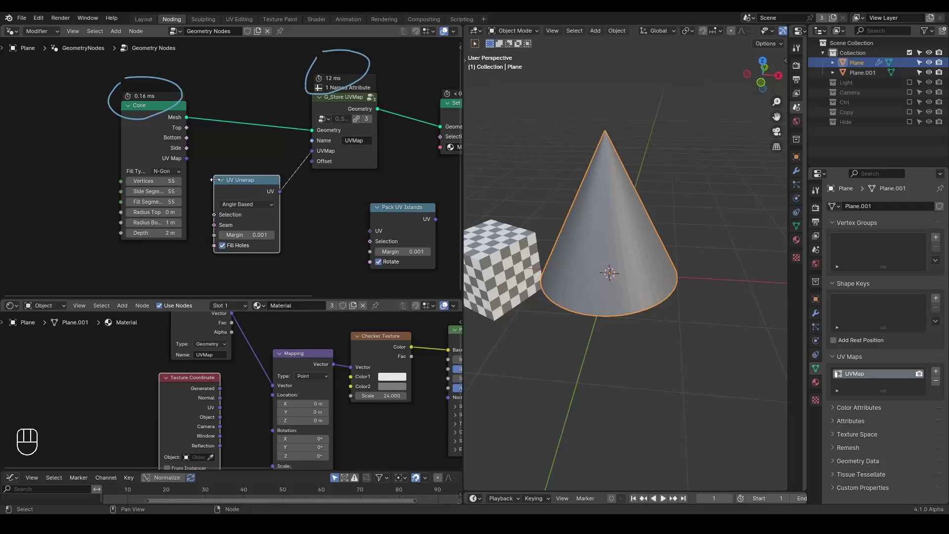
- Erase the annotation around the Cone's timing and move the Cone node farther from UV Unwrap
left_click_drag(214, 225, 168, 260)
middle_click_drag(195, 167, 229, 168)
key("d")
right_click_drag(233, 81, 197, 104)
key("d")
left_click_drag(174, 136, 43, 126)
middle_click_drag(174, 172, 227, 148)
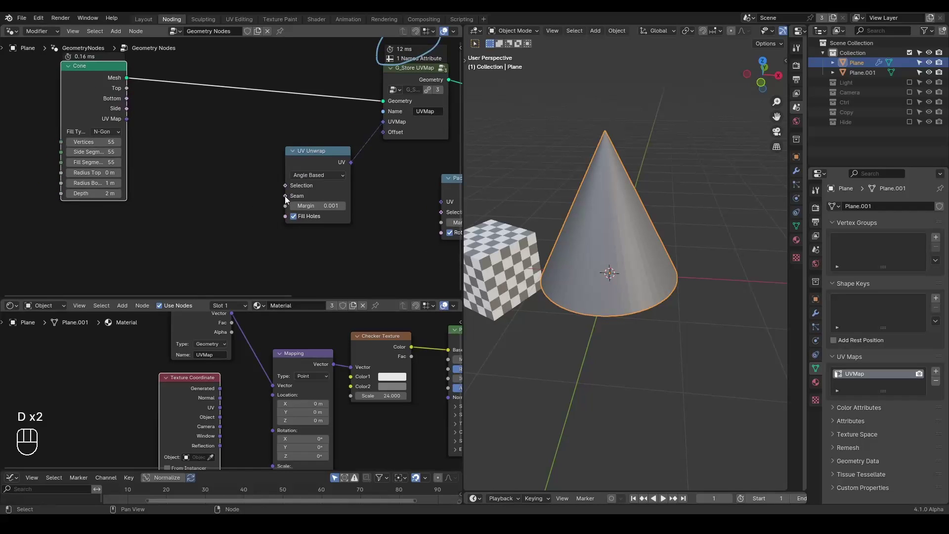
- Preview the Cone's outputs through a Viewer node, inspect the cone from the side, and delete the Viewer
left_click(109, 101, "ctrl+shift")
left_click(108, 101, "ctrl+shift")
left_click(108, 102, "ctrl+shift")
middle_click_drag(549, 163, 612, 248)
left_click(201, 75)
key("x")
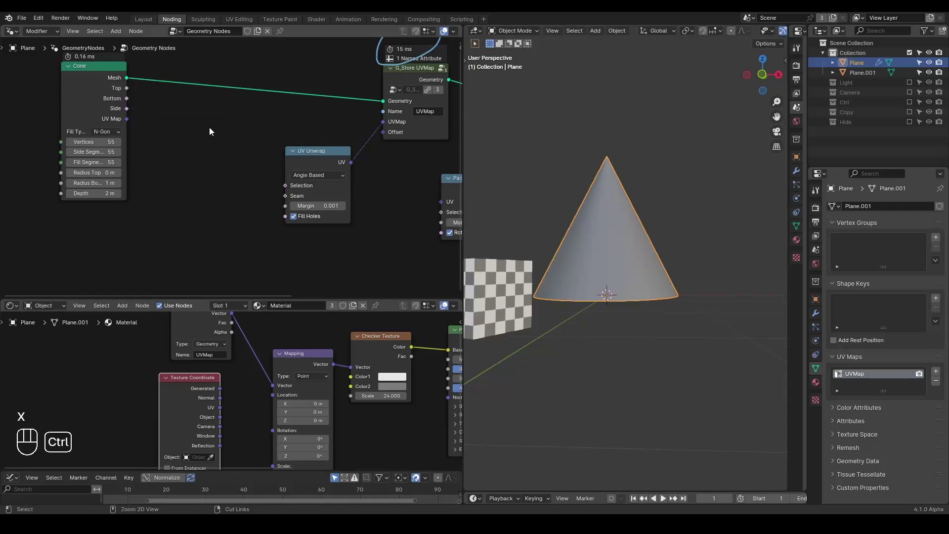
- Add an Edge Angle node below the Cone and preview its Unsigned Angle on the cone with a Viewer
key("ctrl+a")
type("edge")
left_click(228, 145)
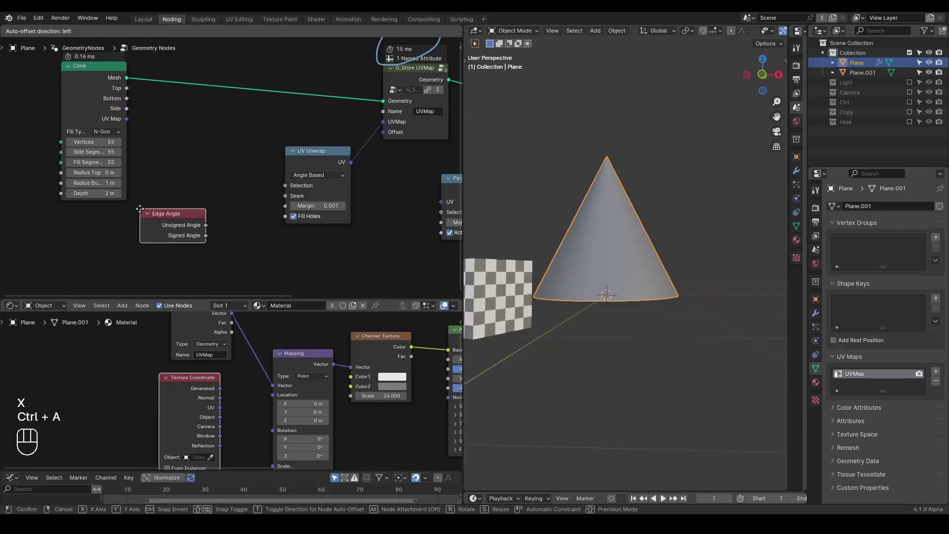
left_click(147, 221)
left_click(168, 236, "ctrl+shift")
left_click(168, 237, "ctrl+shift")
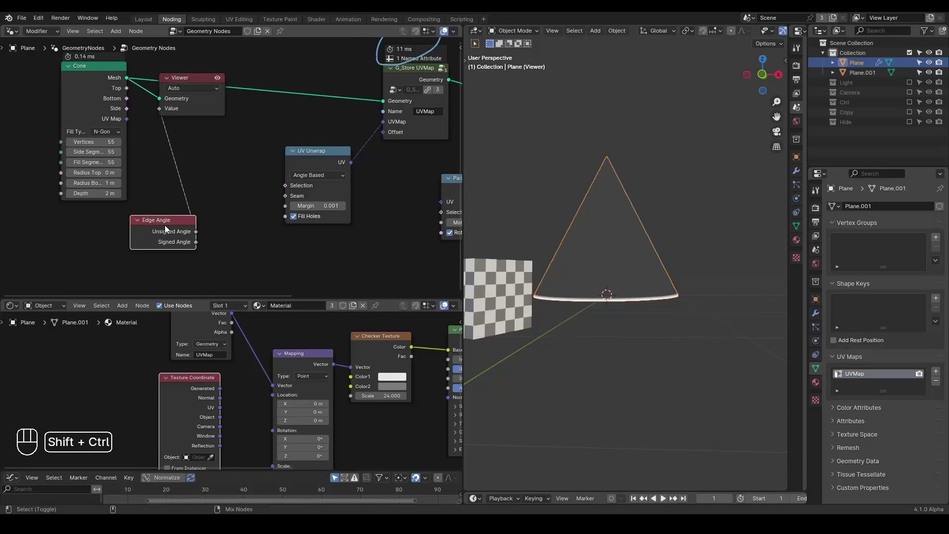
middle_click_drag(576, 222, 591, 217)
- Feed Unsigned Angle into a Greater Than comparison with B at 0.230 and check the selected base edge in the Viewer
left_click_drag(177, 96, 261, 110)
left_click_drag(179, 231, 218, 223)
type("greater")
key("Return")
left_click(203, 214)
middle_click_drag(580, 268, 535, 299)
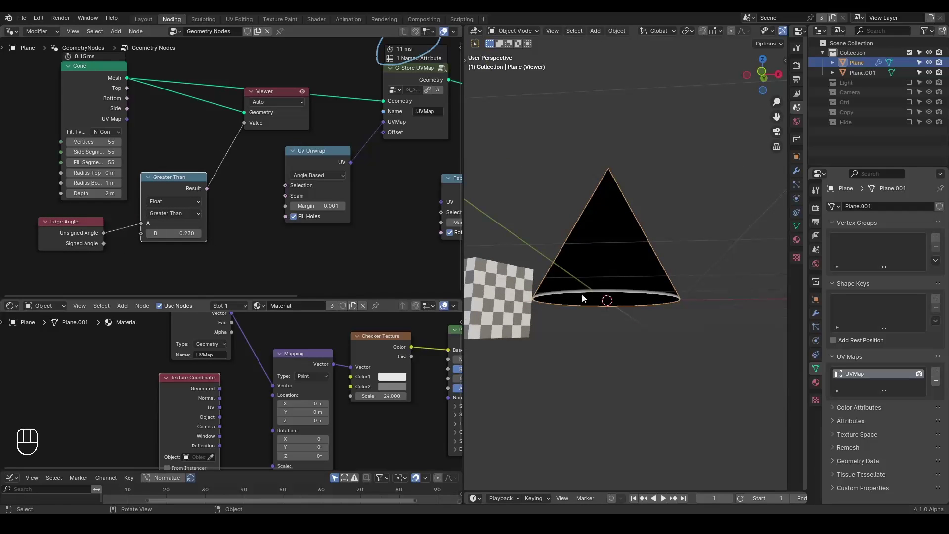
- Delete the Viewer and connect the Greater Than Result to UV Unwrap's Seam input
left_click(267, 93)
key("x")
left_click_drag(211, 186, 285, 195)
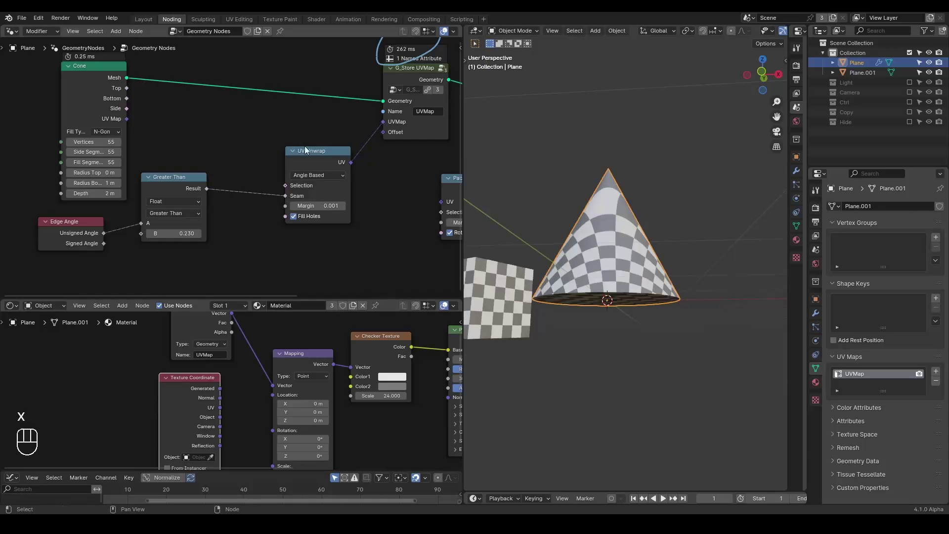
middle_click_drag(635, 244, 627, 274)
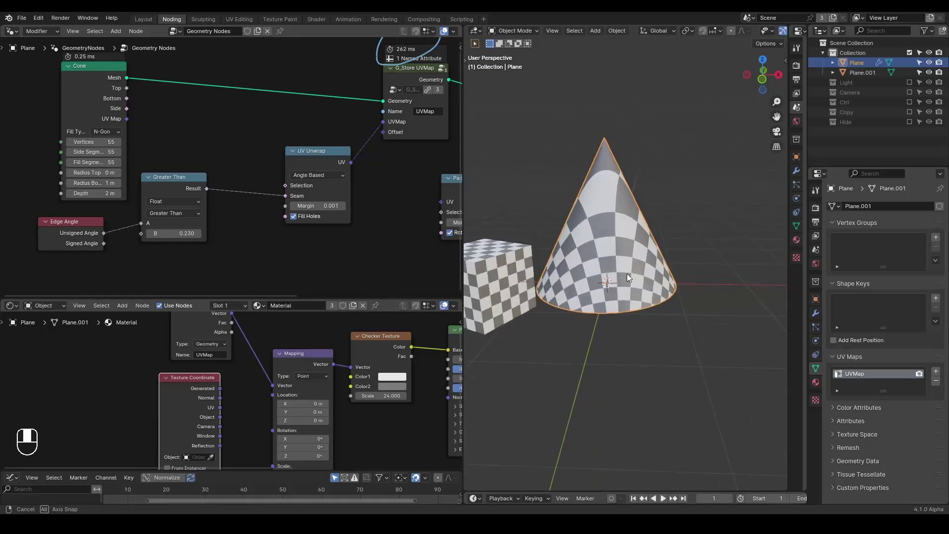
- Try the Cone's UV Map as G_Store UVMap's UVMap source, and reconnect UV Unwrap's output to it
left_click_drag(127, 119, 383, 122)
left_click_drag(350, 161, 383, 122)
middle_click_drag(354, 133, 327, 164)
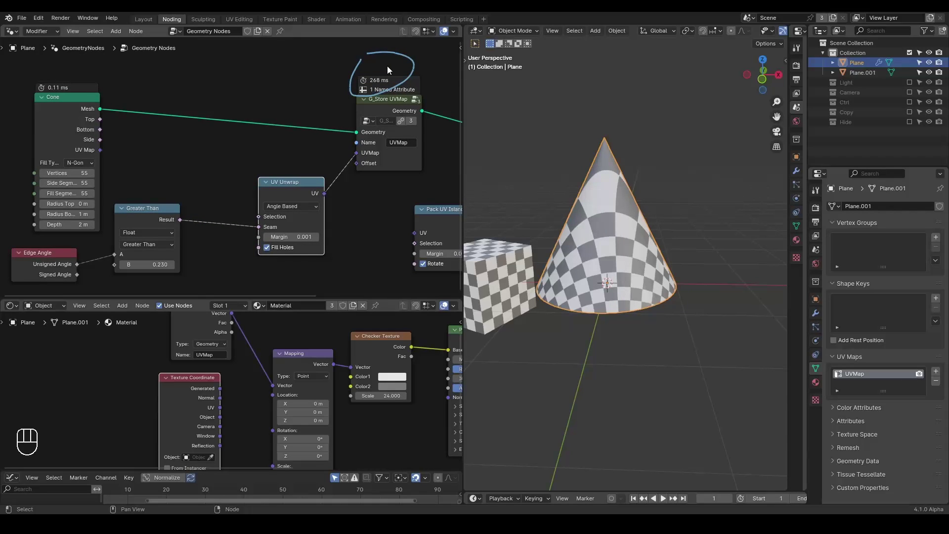
- Compare G_Store UVMap's timing with the Cone's UV Map and UV Unwrap as its UVMap source, keep UV Unwrap, and erase the annotation
left_click_drag(100, 150, 356, 152)
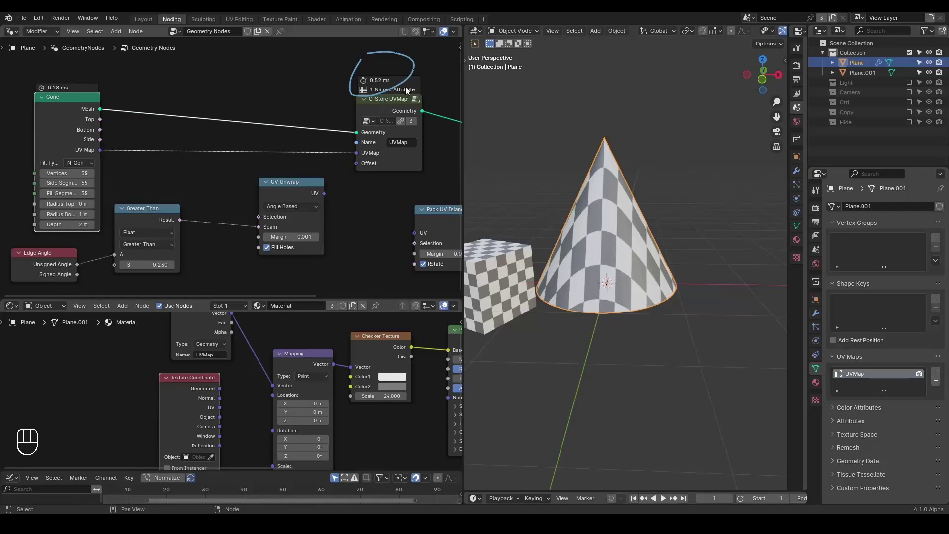
left_click_drag(324, 193, 350, 159)
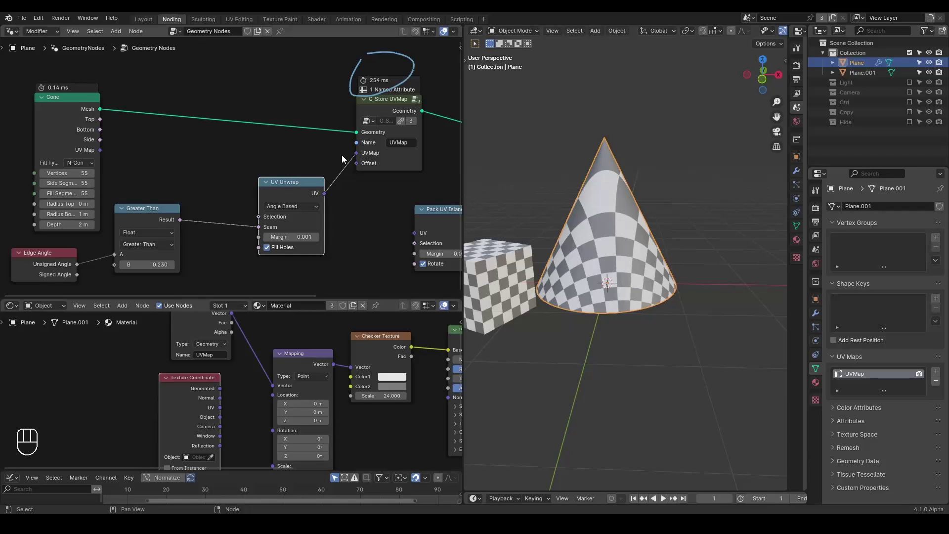
scroll(342, 155, "down", 3)
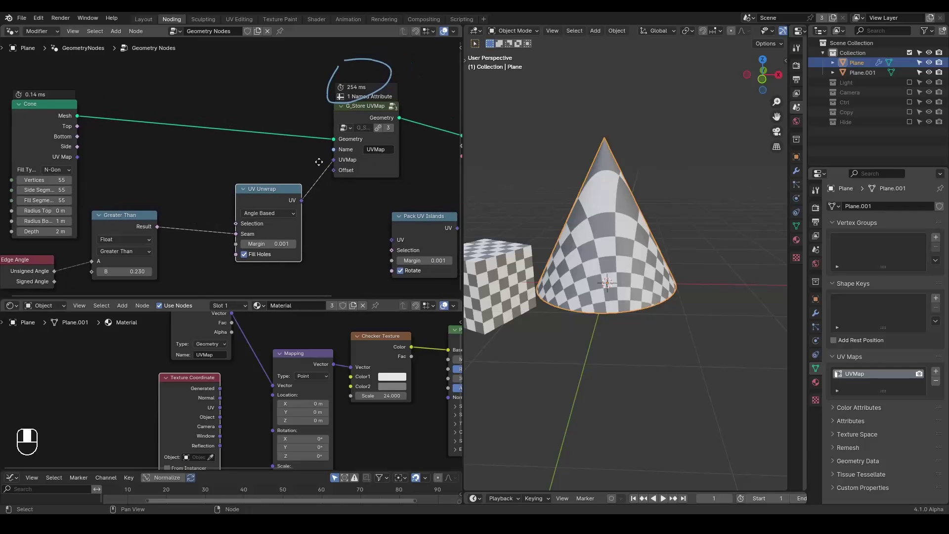
mouse_move(363, 82)
right_mouse_down()
mouse_move(297, 106)
mouse_move(255, 160)
right_mouse_up()
key("shift+ctrl+alt+w")
key("shift+ctrl+alt+q")
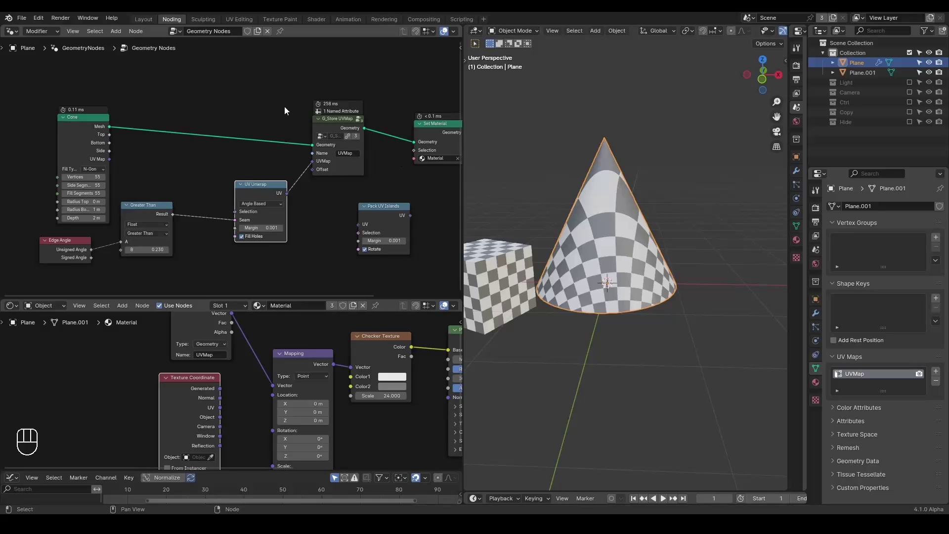
- Switch the modifier's node tree to E3 Get UVMap and pin it in the node editor
left_click(177, 35)
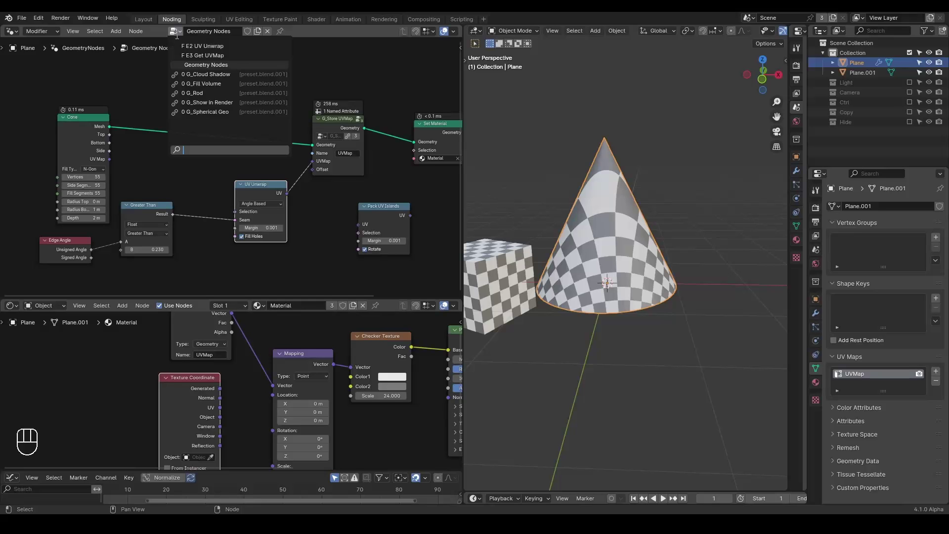
left_click(203, 55)
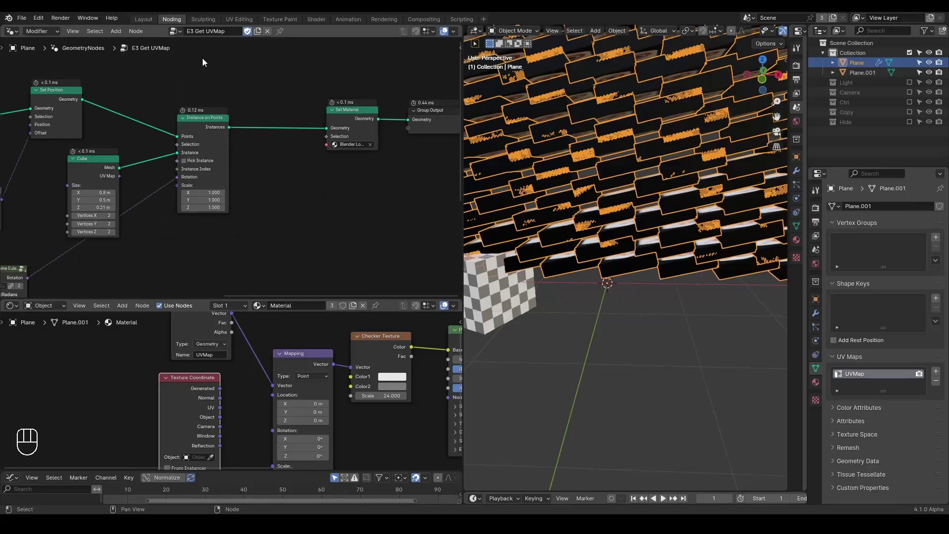
left_click(278, 33)
middle_click_drag(336, 173, 304, 162)
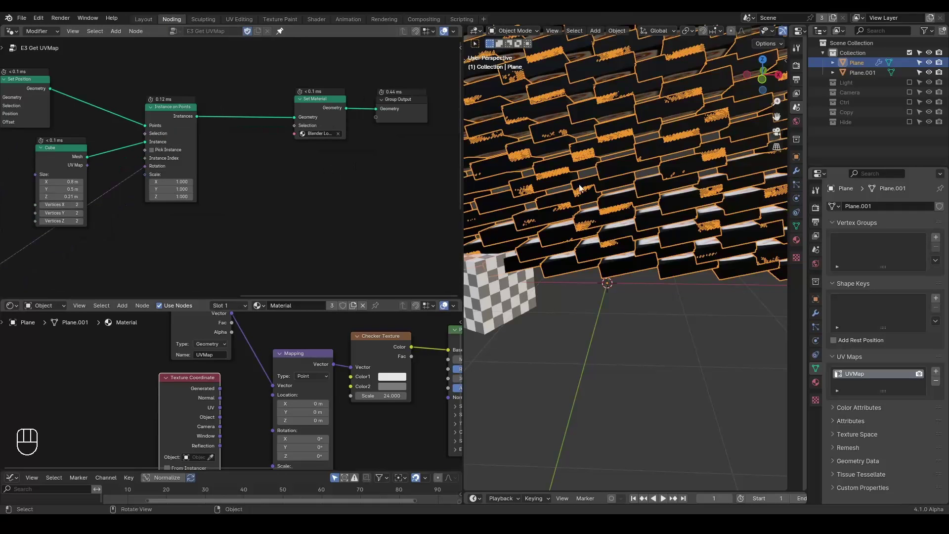
- Switch the 3D viewport to Solid shading and frame the whole brick wall
scroll(583, 190, "down", 1)
key("z")
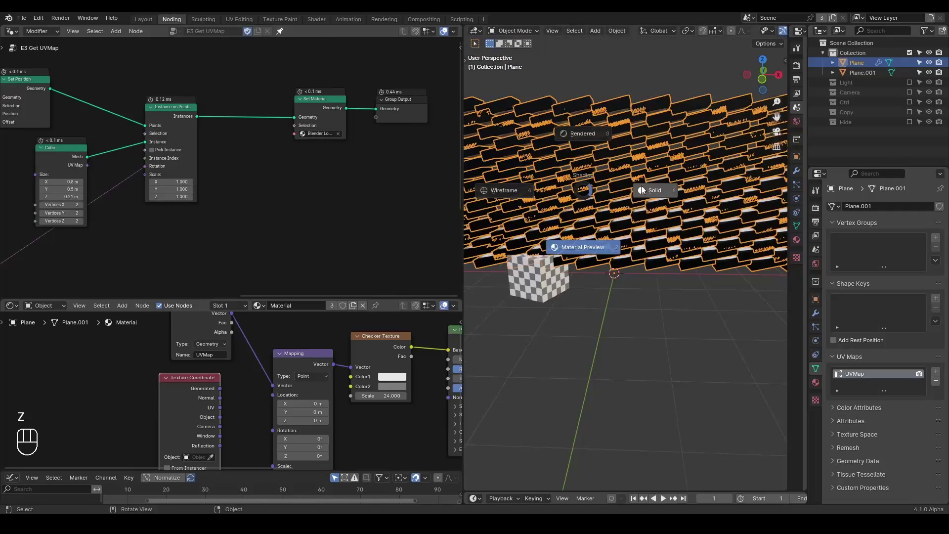
left_click(641, 185)
middle_click_drag(580, 204, 609, 211)
scroll(609, 210, "down", 4)
- Move the Cube and Instance on Points nodes together closer to Set Material
left_click_drag(235, 76, 78, 152)
key("g")
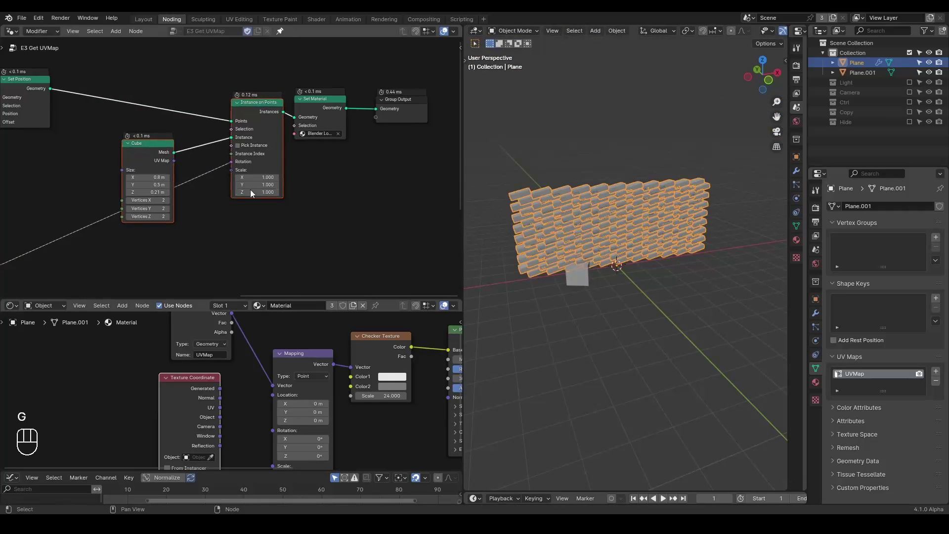
left_click(178, 175)
left_click_drag(385, 71, 49, 151)
key("g")
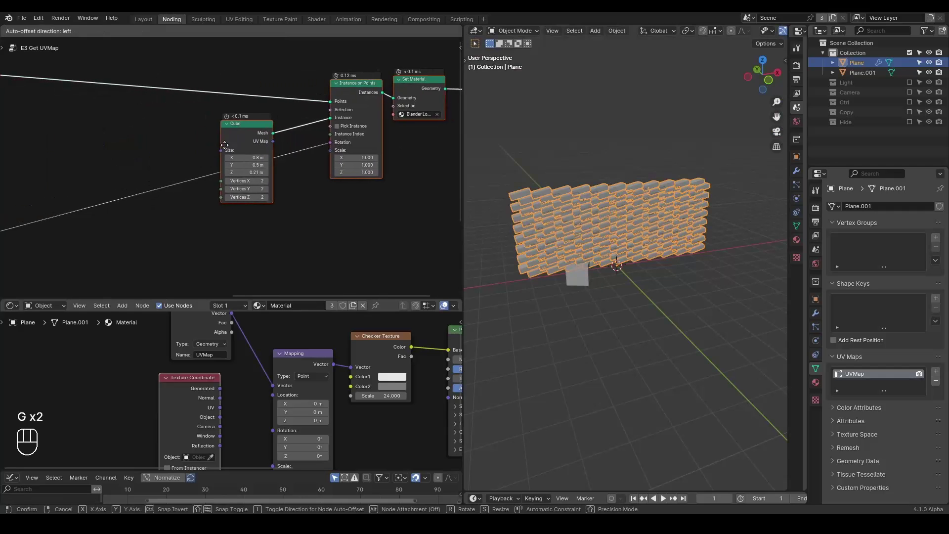
left_click(168, 134)
middle_click_drag(172, 152, 117, 151)
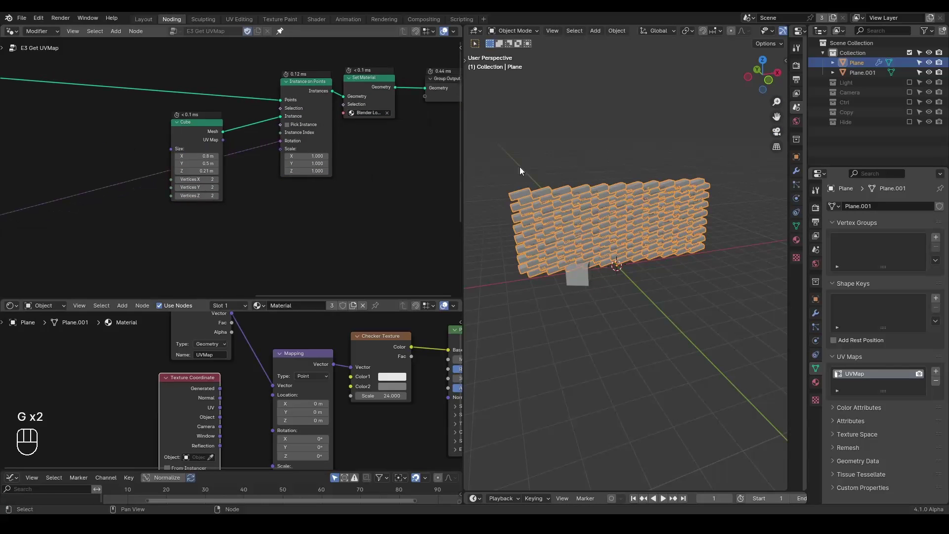
- Delete the small leftover cube object in front of the brick wall
left_click(586, 277)
key("x")
left_click(586, 276)
left_click(598, 264, "shift")
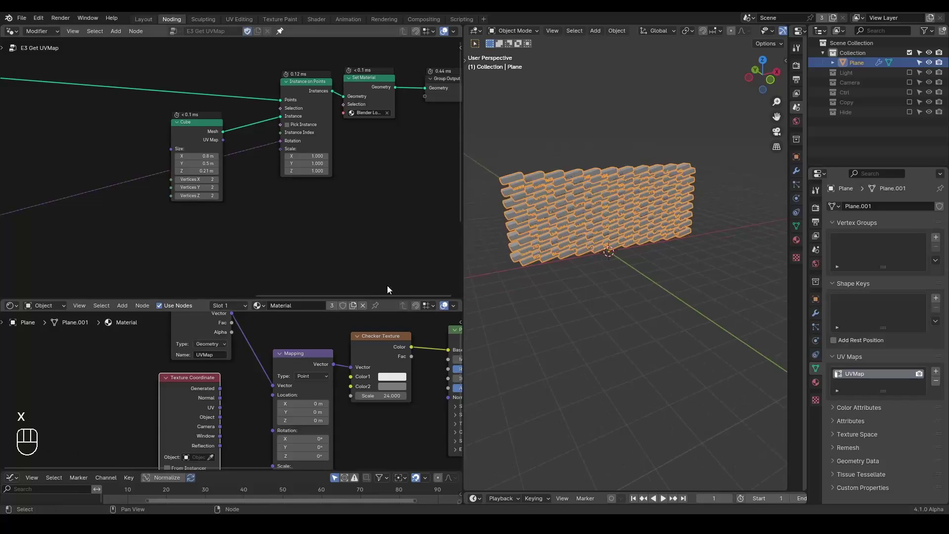
- Play the animation from the start to examine how the bricks assemble into the wall
key("space")
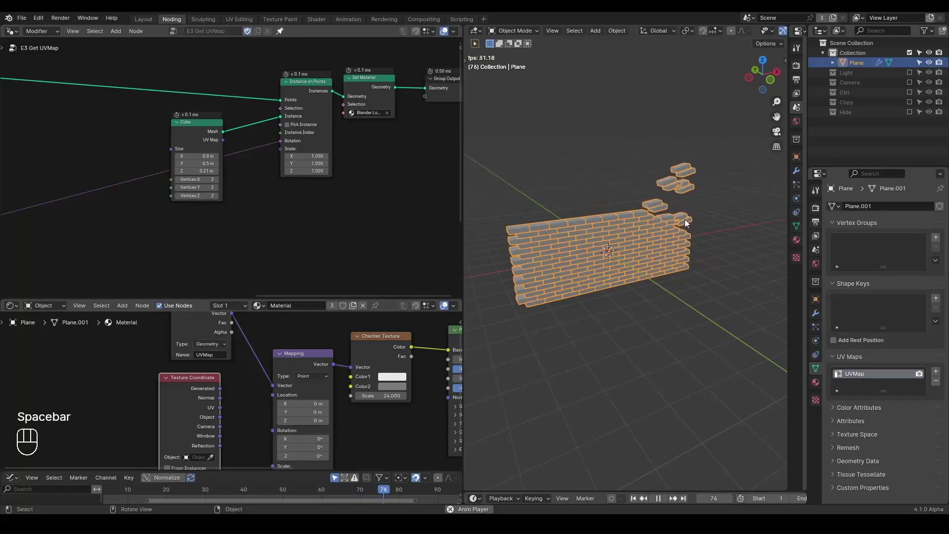
key("space")
key("shift+space")
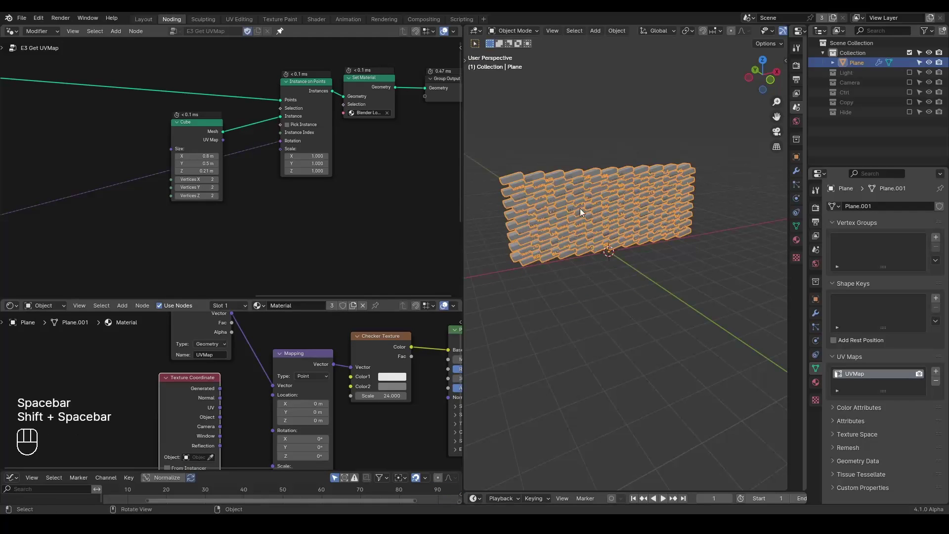
key("space")
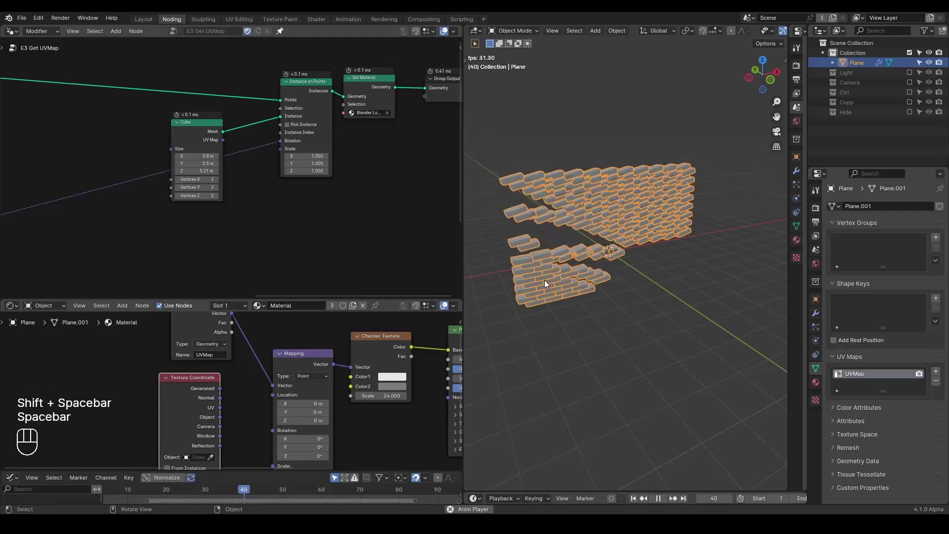
key("space")
key("space")
key("space")
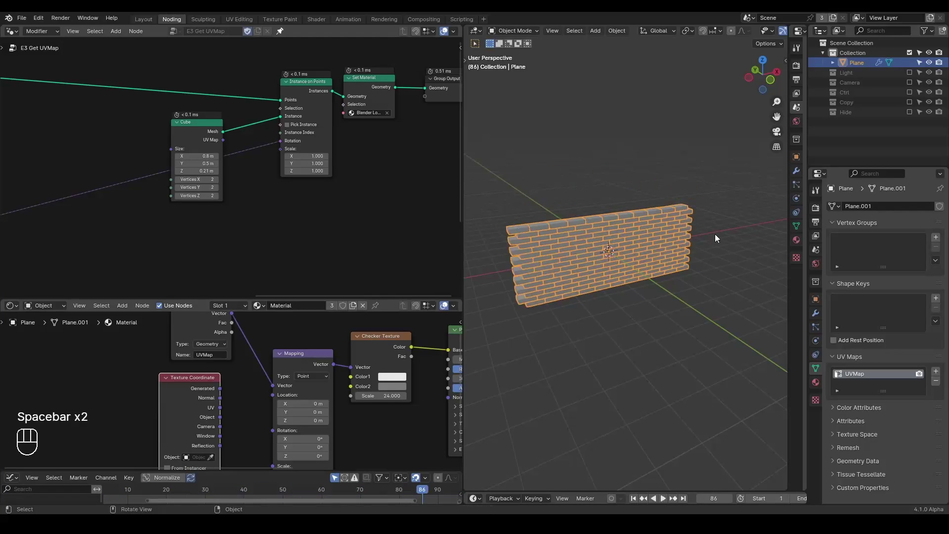
- Set the scene's end frame to 555
left_click(801, 498)
type("555")
key("Return")
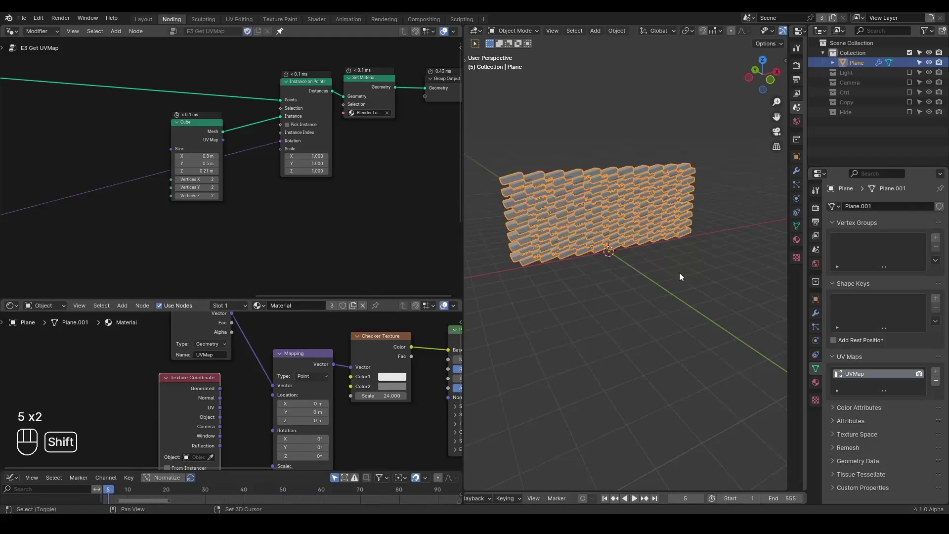
- Replay the brick animation from the beginning and stop it once the wall is fully built
key("shift+space")
key("space")
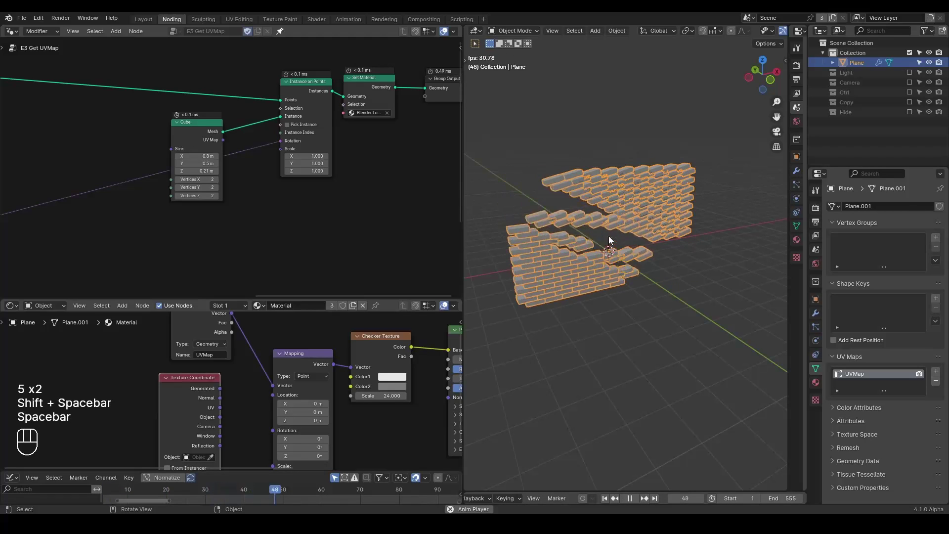
key("space")
key("space")
key("space")
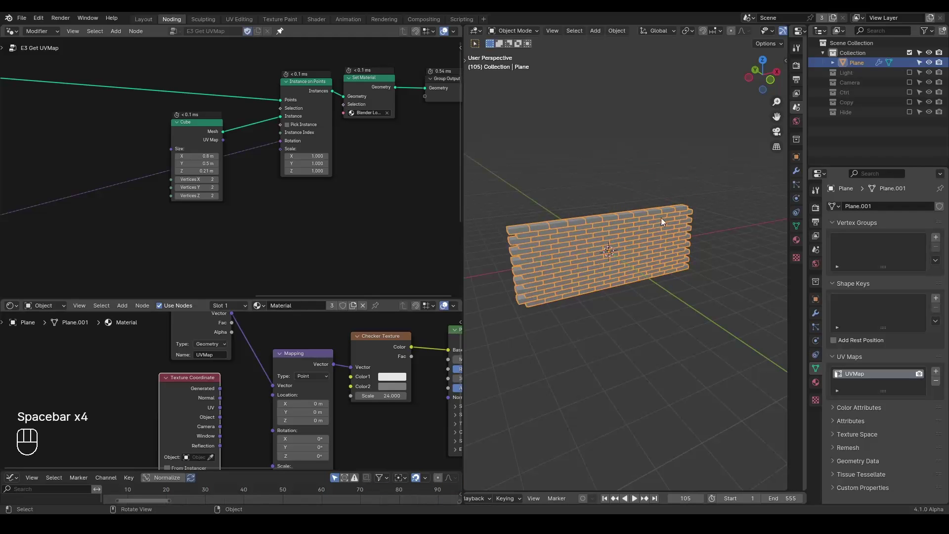
- Space out the Instance on Points and Set Material nodes before the Group Output
middle_click_drag(612, 256, 585, 260)
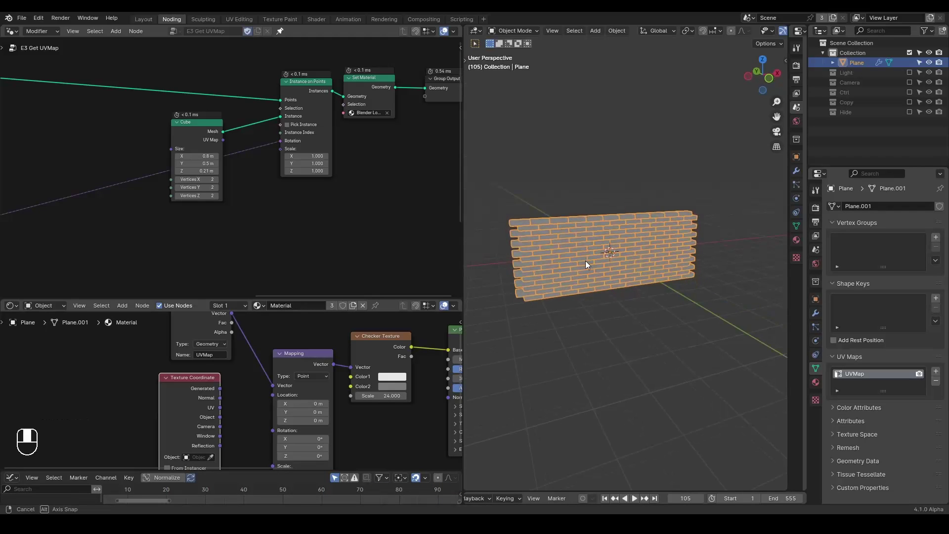
middle_click_drag(349, 158, 319, 164)
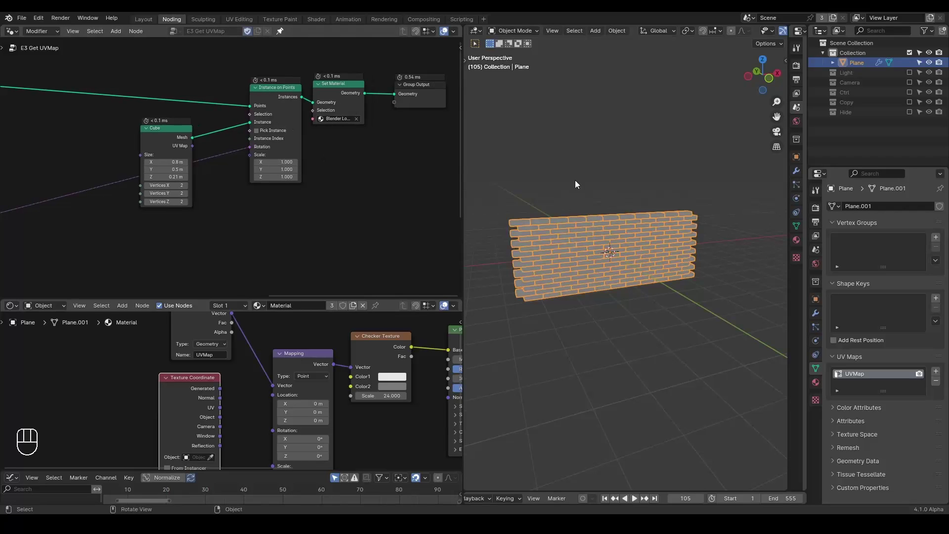
left_click_drag(271, 89, 244, 95)
left_click(336, 83)
left_click_drag(336, 83, 334, 88)
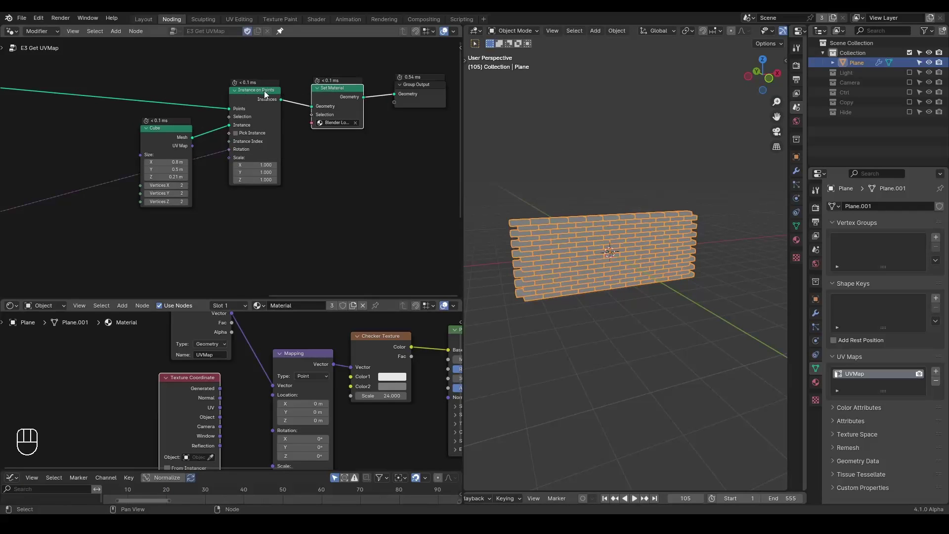
- Switch the viewport to Material Preview and view the wall's top bricks from above
key("z")
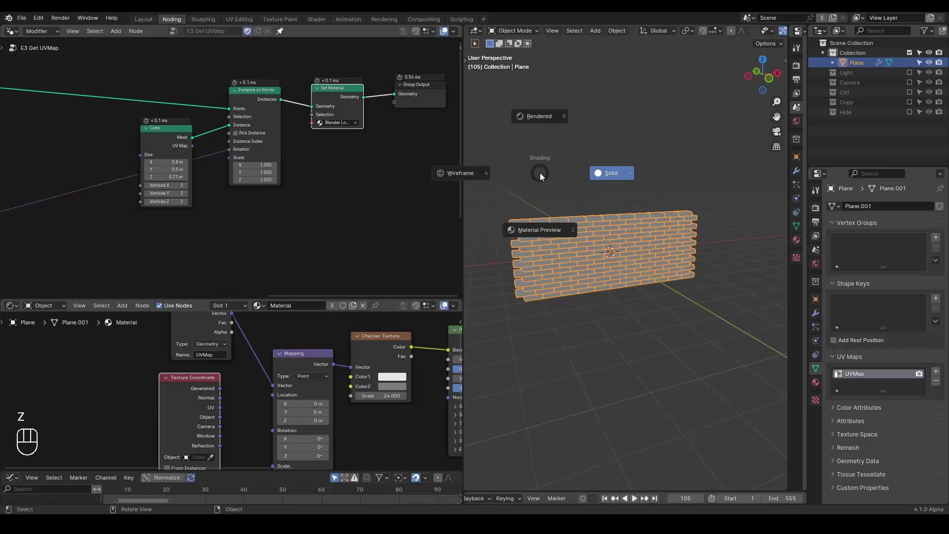
left_click(537, 224)
middle_click_drag(560, 175, 557, 243)
- Show the Blender Logo material in an enlarged shader editor and inspect its logo on the wall's top bricks
left_click(257, 305)
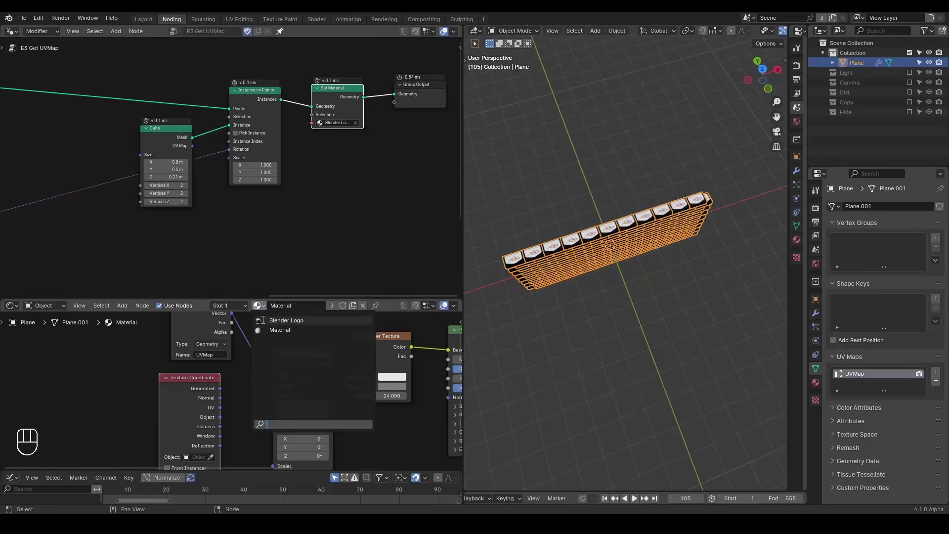
left_click(262, 320)
left_click_drag(261, 297, 265, 237)
middle_click_drag(181, 323, 166, 303)
left_click_drag(209, 326, 190, 337)
middle_click_drag(591, 247, 618, 268, "shift")
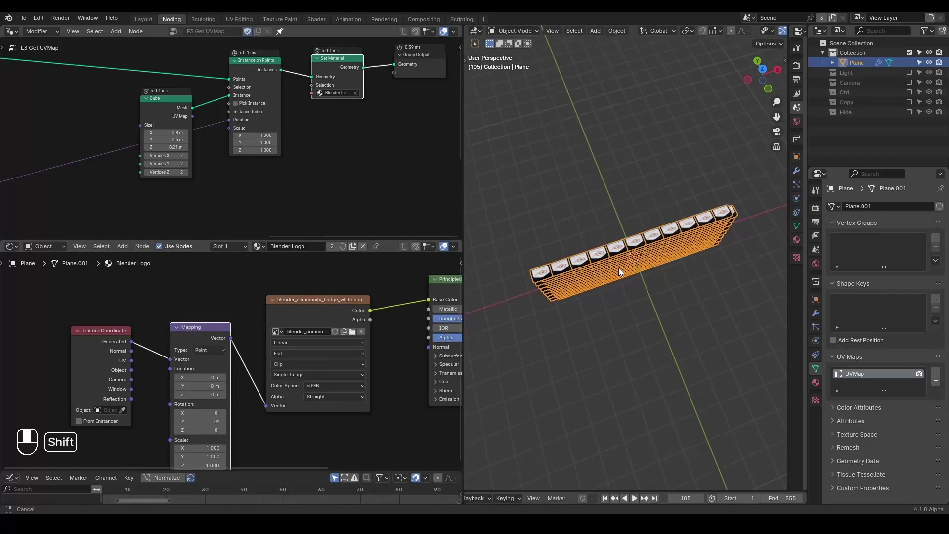
scroll(612, 280, "up", 3)
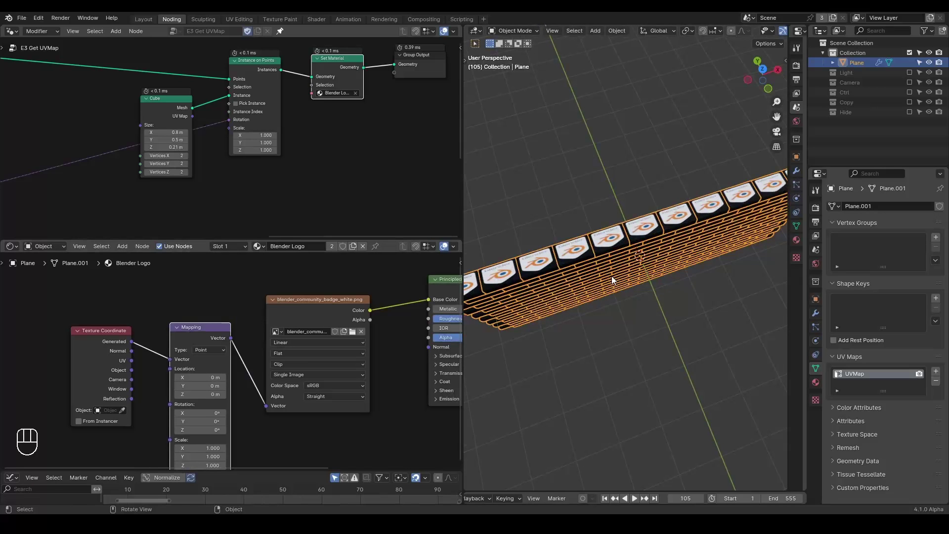
mouse_move(612, 280)
middle_mouse_down()
mouse_move(621, 245)
mouse_move(606, 269)
middle_mouse_up()
- Try Set Material between the Cube and Instance on Points, making room for it in the node layout
left_click_drag(354, 60, 354, 61)
left_click_drag(248, 71, 241, 79)
left_click_drag(164, 104, 116, 114)
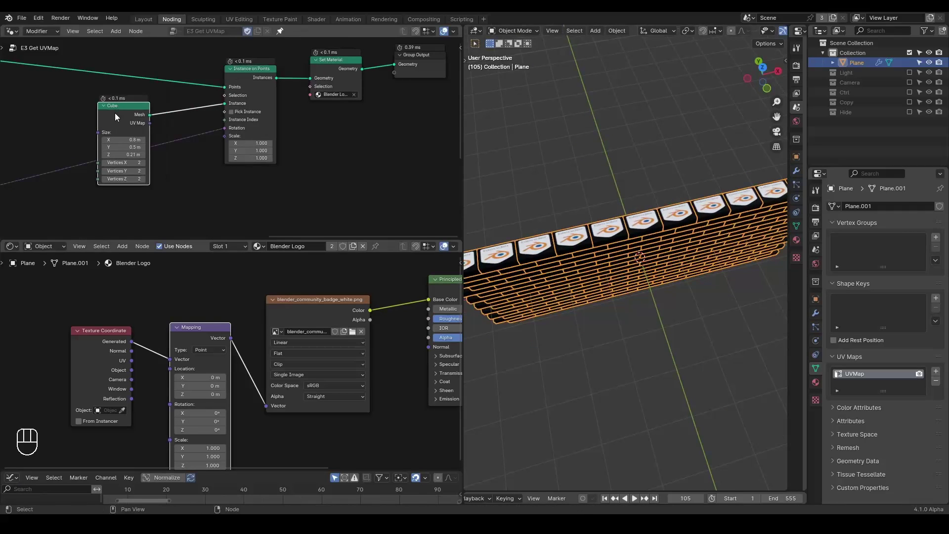
left_click_drag(334, 64, 190, 103, "alt")
middle_click_drag(165, 125, 203, 116)
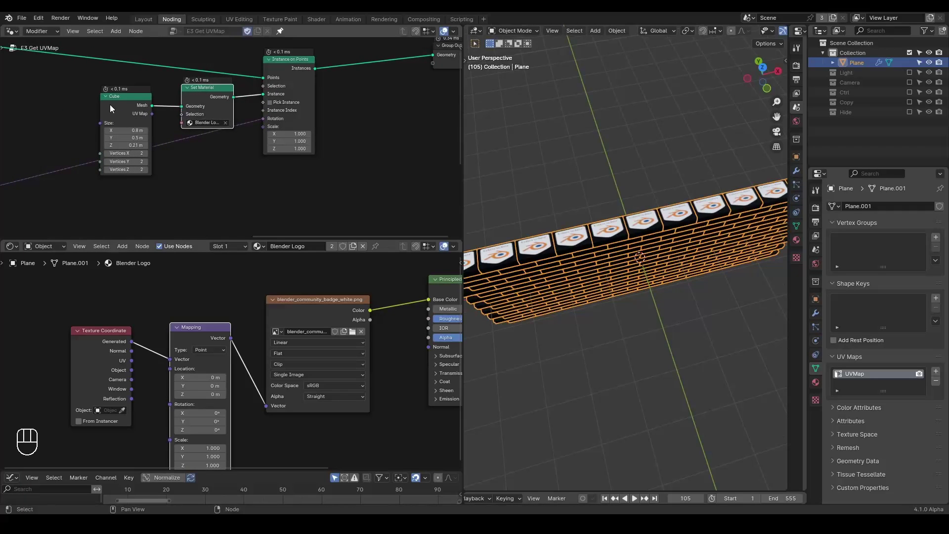
- Move Set Material back between Instance on Points and the Group Output
key("Home")
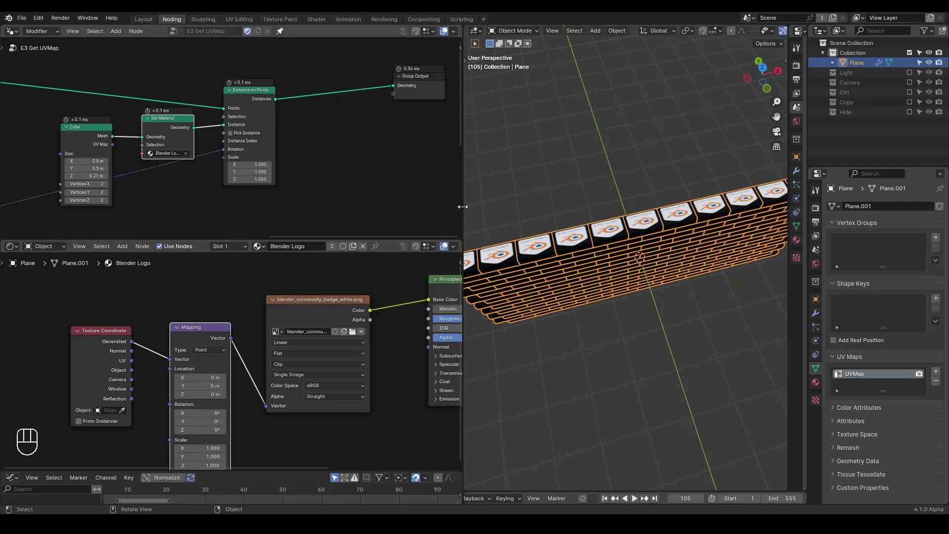
key("alt")
left_click_drag(165, 126, 350, 87, "alt")
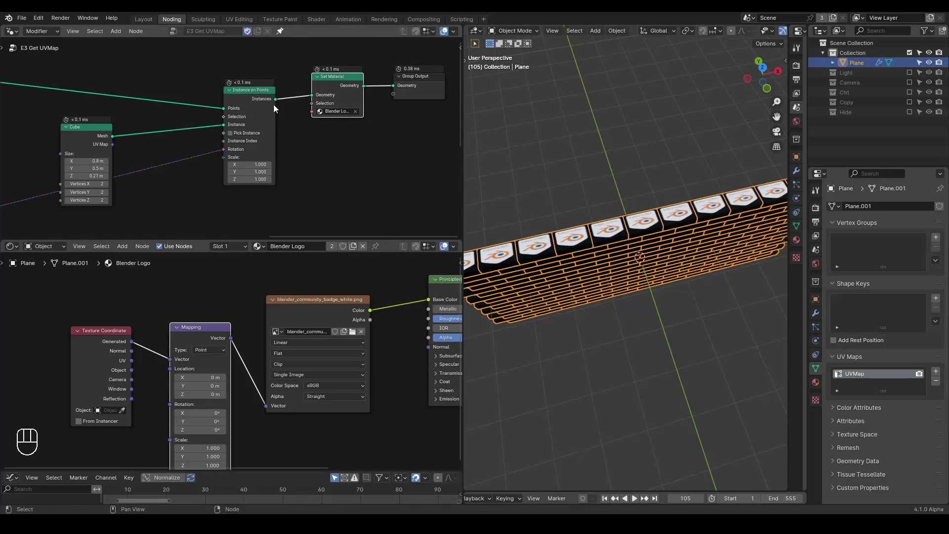
- Insert a Realize Instances node between Instance on Points and Set Material, and inspect the logo texture across the wall
left_click_drag(250, 103, 207, 102)
key("ctrl+a")
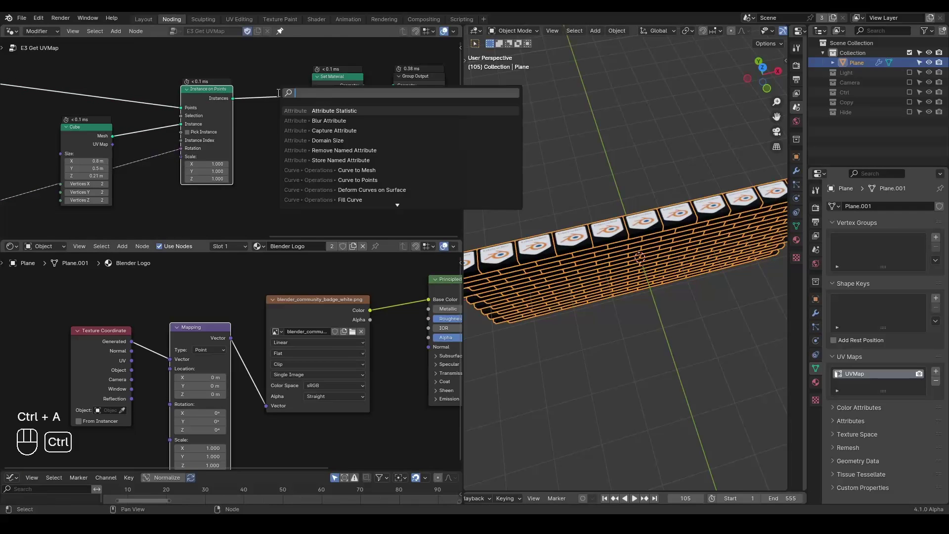
type("realize")
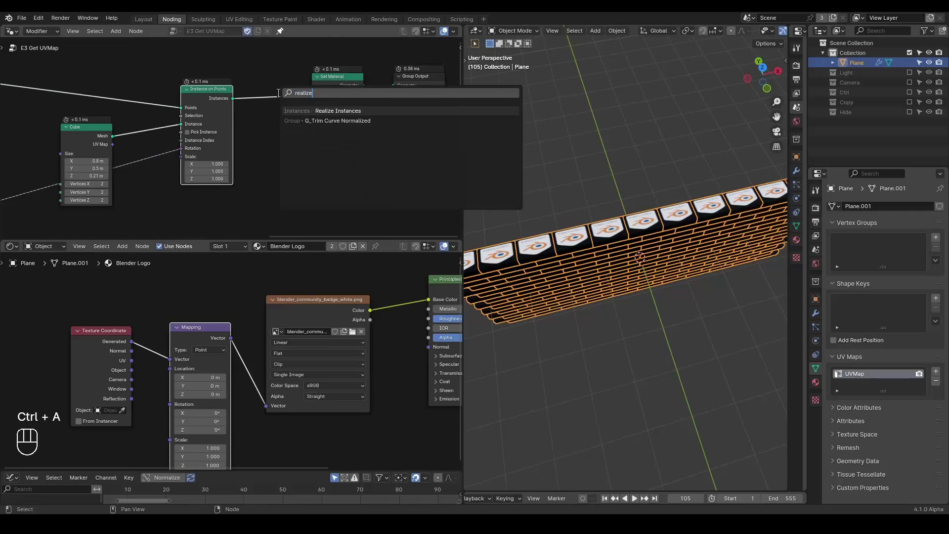
key("Return")
left_click(229, 84)
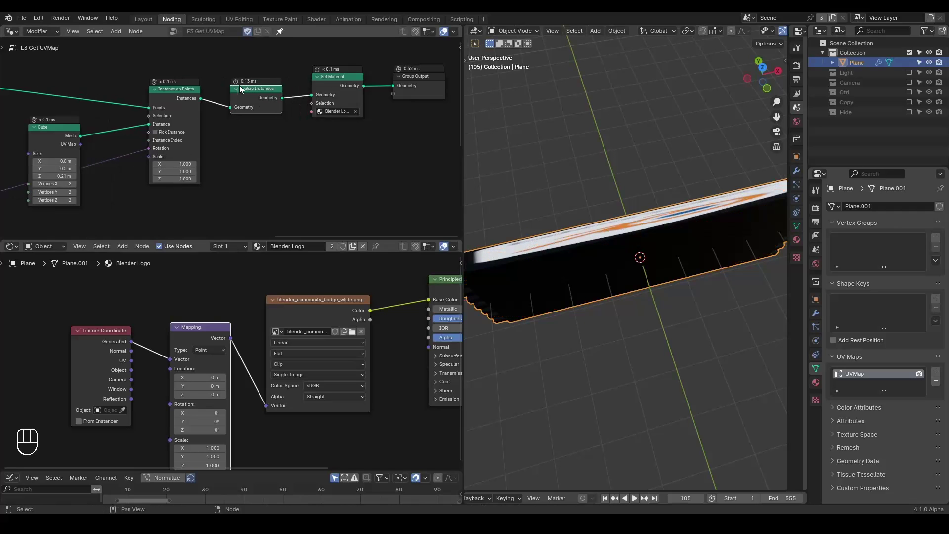
mouse_move(574, 245)
middle_mouse_down()
mouse_move(588, 216)
mouse_move(589, 250)
middle_mouse_up()
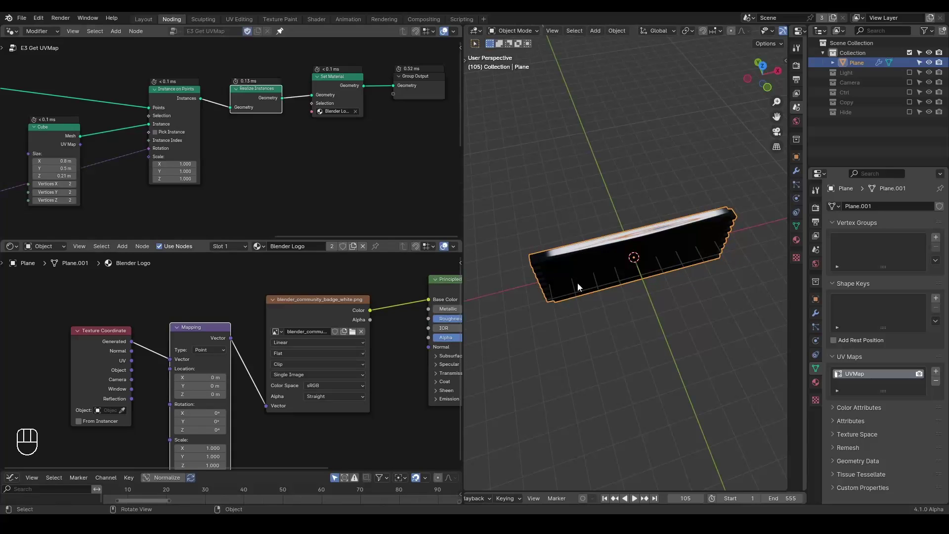
middle_click_drag(610, 271, 614, 254)
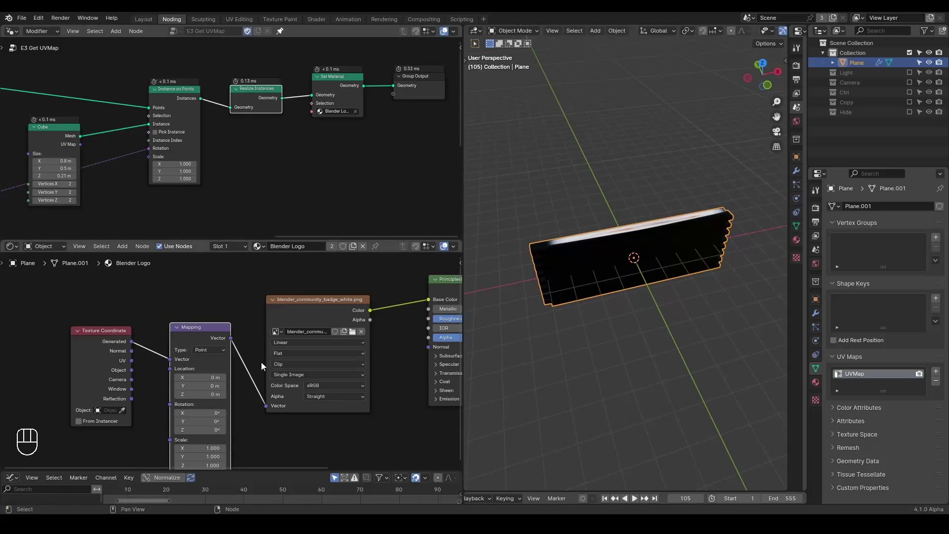
- Set the Mapping node's X rotation to -90° and check the logo on the wall's front
middle_click_drag(261, 362, 280, 313)
left_click_drag(222, 364, 185, 364)
left_click(230, 361)
type("-")
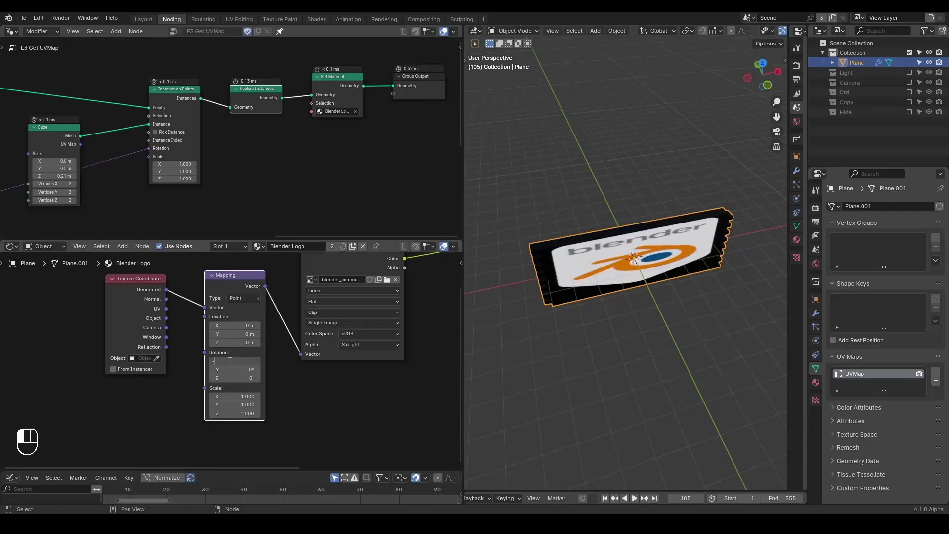
type("90")
key("Return")
middle_click_drag(648, 277, 656, 245)
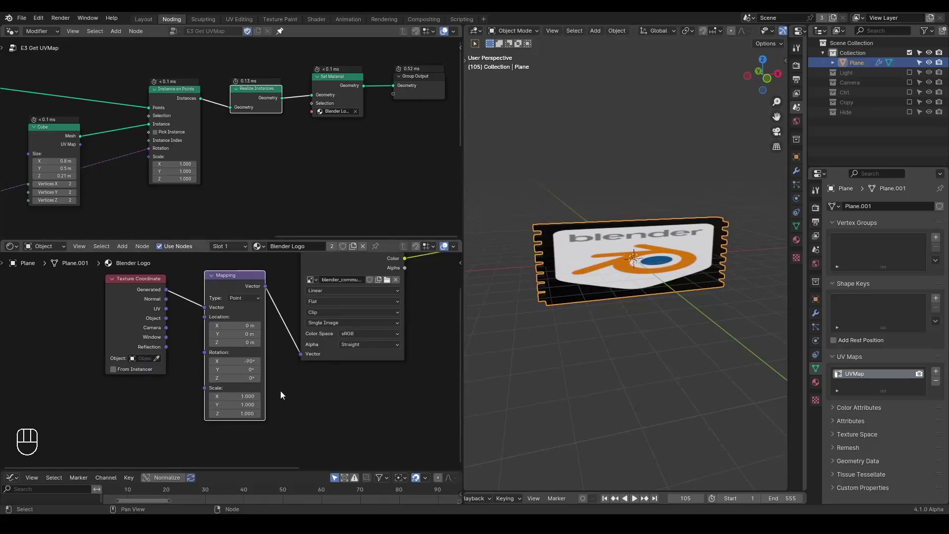
- Set the Mapping node's X scale to 2 and its location to X -0.42 m, Y 0.02 m
left_click_drag(236, 395, 284, 396, "shift")
left_click(235, 394)
type("2")
key("Return")
left_click_drag(235, 335, 214, 326, "shift")
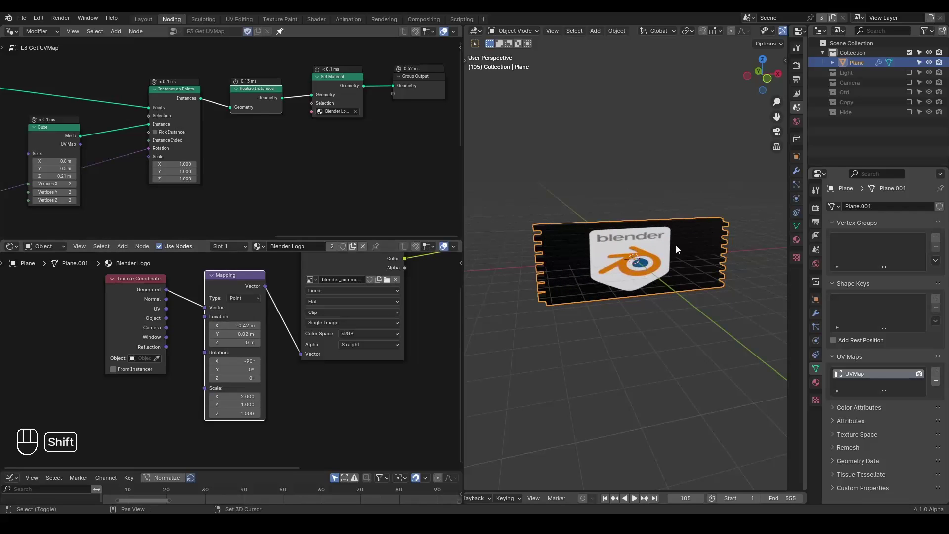
- Enlarge the timeline and replay the wall animation from frame 1, examining the logo while the bricks move
key("shift+space")
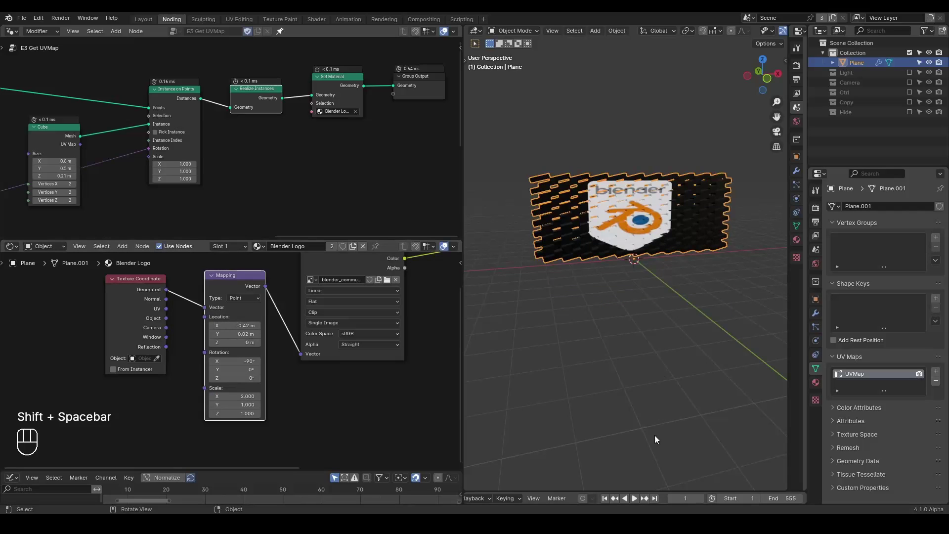
left_click_drag(675, 493, 665, 424)
key("space")
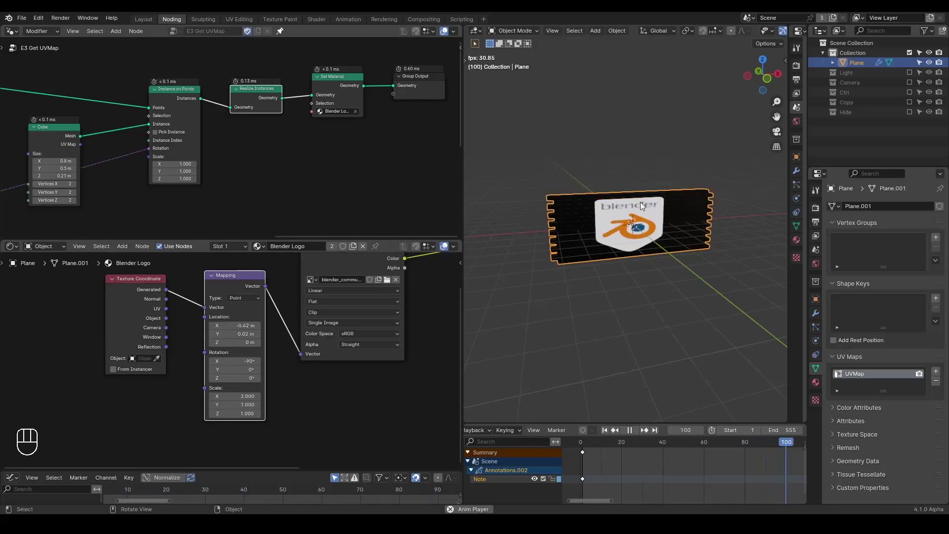
key("space")
key("shift+space")
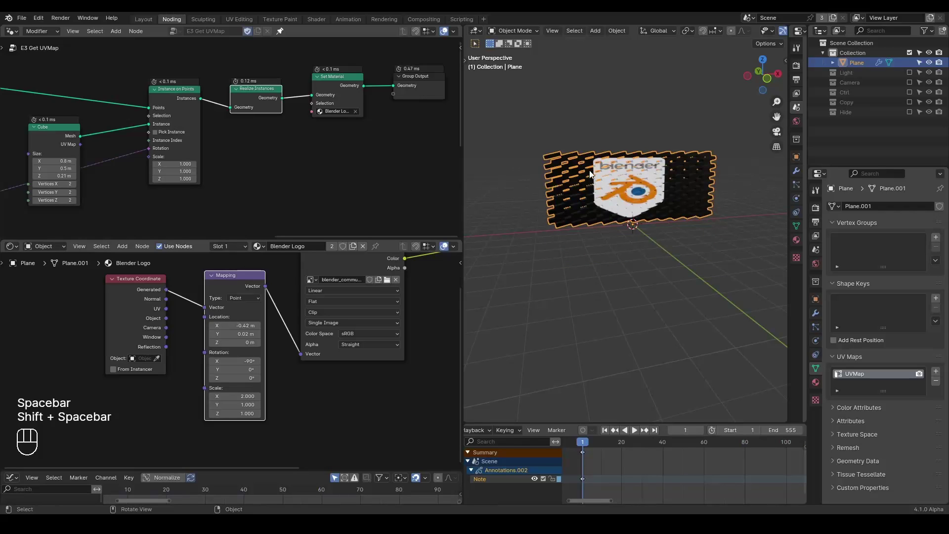
key("space")
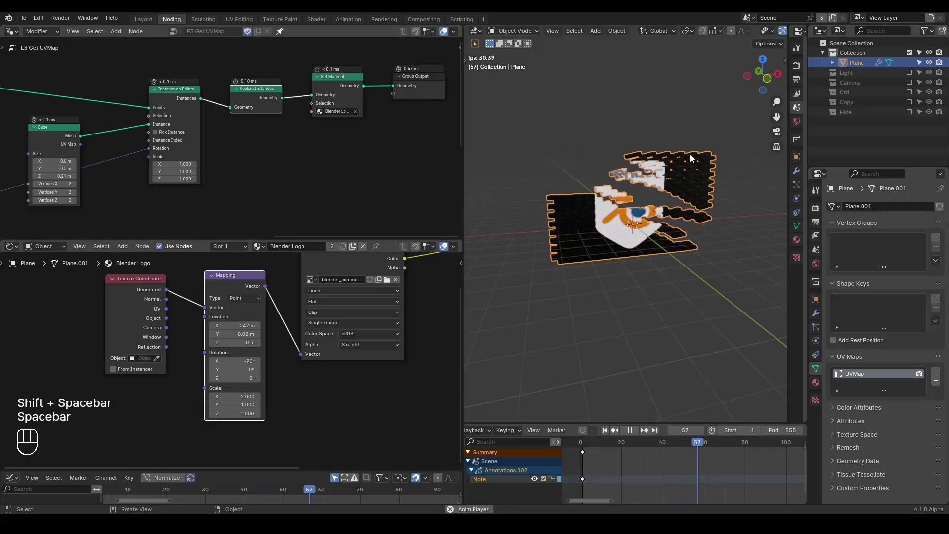
key("space")
- Sketch annotation lines framing the whole wall at frame 54, and erase strokes around it
mouse_move(546, 247)
left_mouse_down()
mouse_move(548, 197)
mouse_move(707, 191)
mouse_move(707, 242)
mouse_move(562, 260)
mouse_move(702, 254)
left_mouse_up()
left_click_drag(695, 445, 691, 446)
left_click_drag(556, 144, 565, 255)
mouse_move(556, 145)
left_mouse_down()
mouse_move(724, 140)
mouse_move(727, 227)
left_mouse_up()
left_click_drag(565, 255, 724, 233)
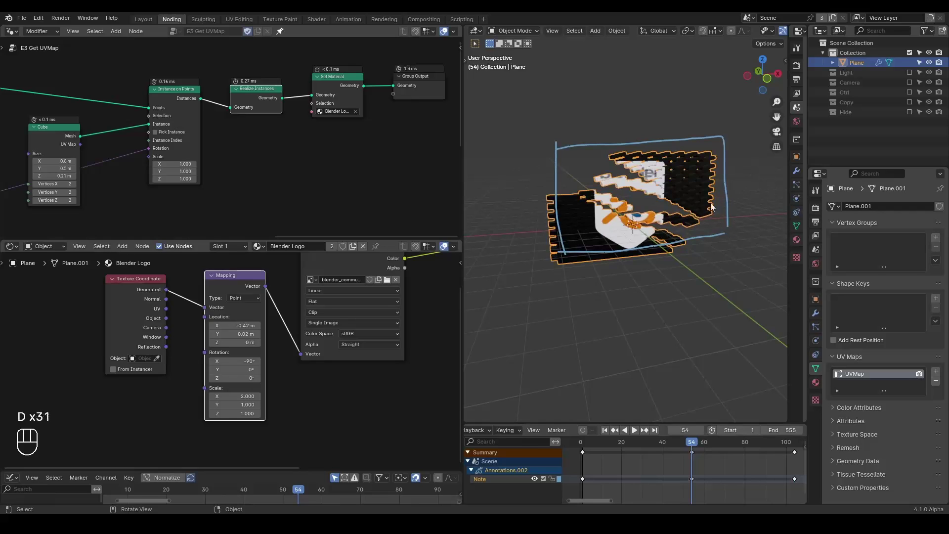
mouse_move(613, 148)
right_mouse_down()
mouse_move(568, 170)
mouse_move(615, 254)
mouse_move(731, 159)
mouse_move(715, 131)
right_mouse_up()
- Delete all annotation keyframes from the timeline and return to the first frame
key("a")
key("x")
left_click(692, 475)
key("shift+space")
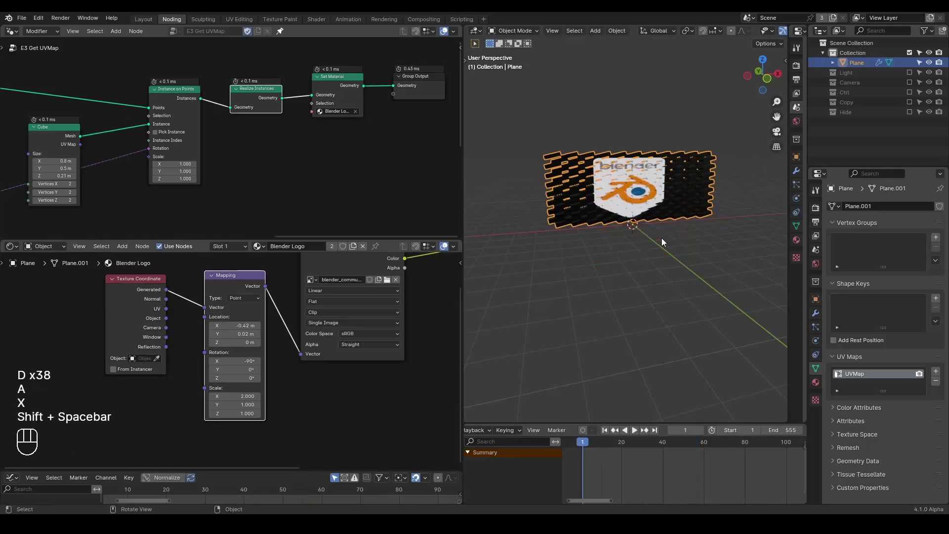
- Feed the UV coordinates into Mapping, and insert a G_Store UVMap group after the Cube with the Cube's UV Map connected to it
left_click_drag(166, 309, 212, 311)
middle_click_drag(165, 173, 260, 161)
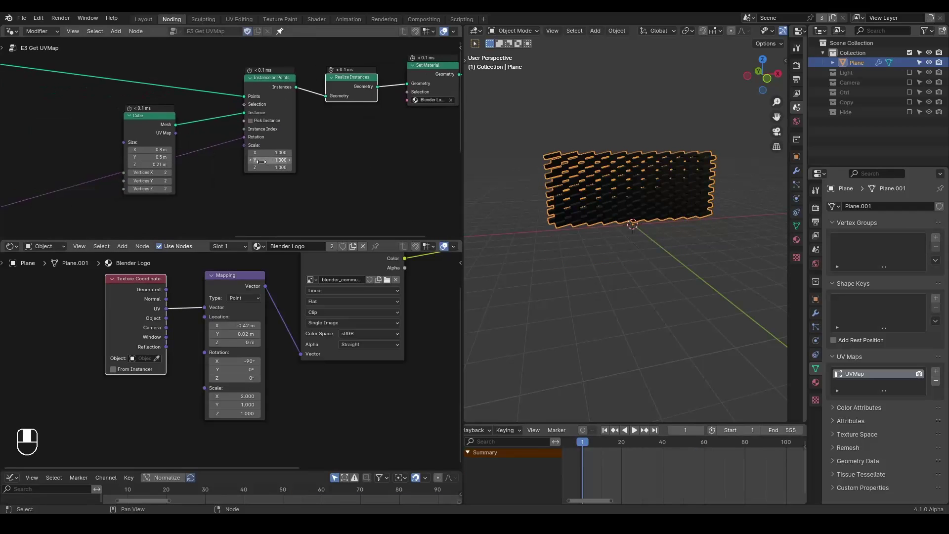
scroll(218, 137, "up", 1)
key("ctrl+a")
type("store u")
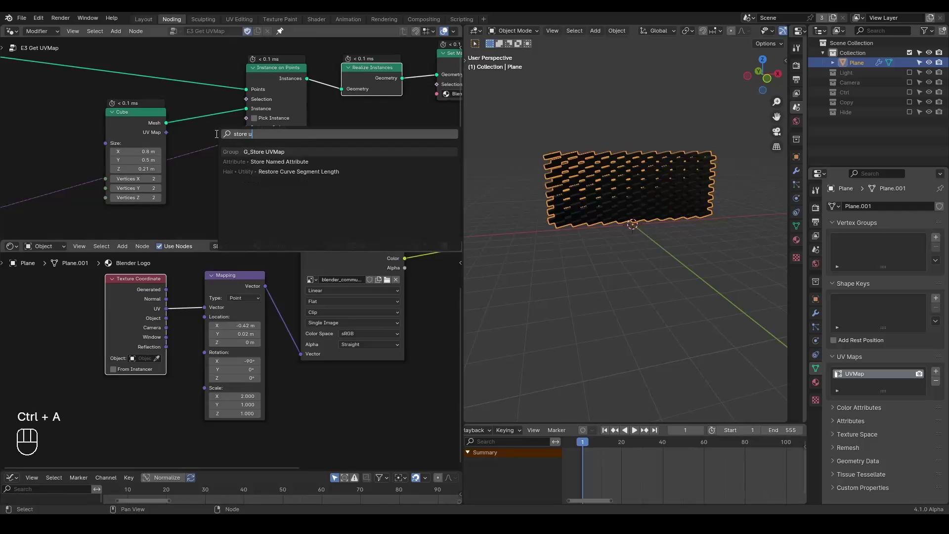
key("Return")
left_click(198, 122)
left_click_drag(175, 115, 211, 142)
- Add an Attribute node named UVMap to the Blender Logo material and link its Vector output to Mapping
middle_click_drag(628, 183, 624, 230)
middle_click_drag(173, 265, 204, 313)
key("ctrl+a")
type("uvm")
key("Return")
left_click(83, 289)
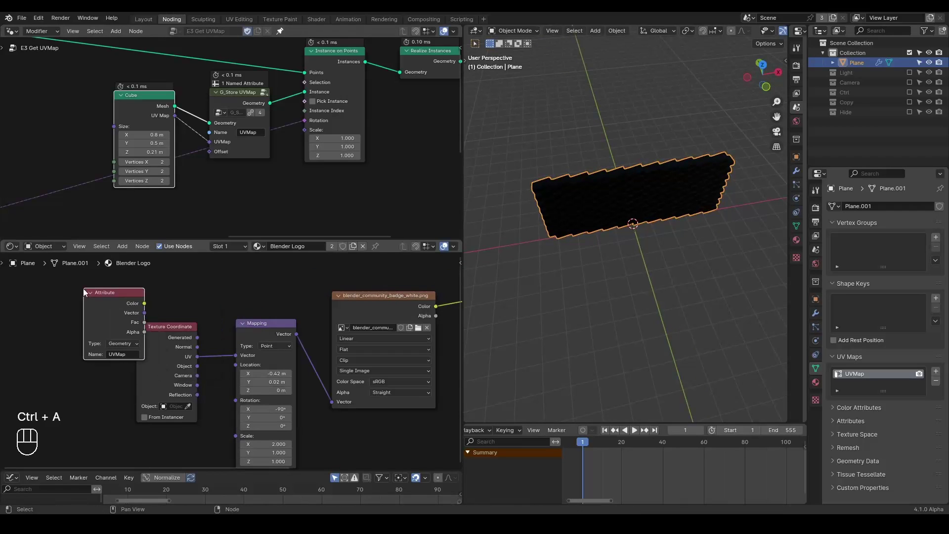
left_click_drag(144, 312, 236, 355)
- Move Texture Coordinate aside, dissolve the Mapping node so the UVMap attribute drives the image directly, and inspect the bricks
left_click_drag(176, 348, 122, 407)
left_click(268, 332)
key("ctrl+x")
left_click_drag(123, 312, 238, 335)
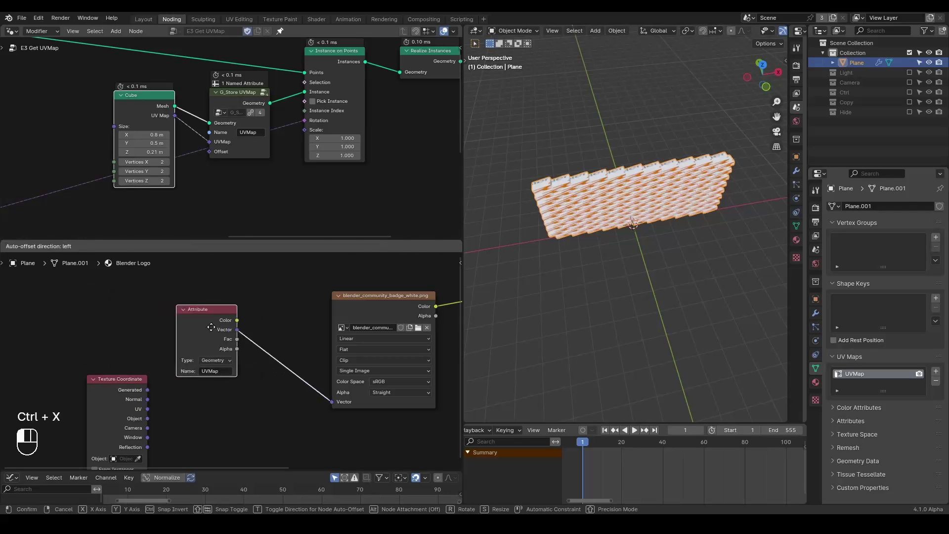
middle_click_drag(583, 197, 524, 203)
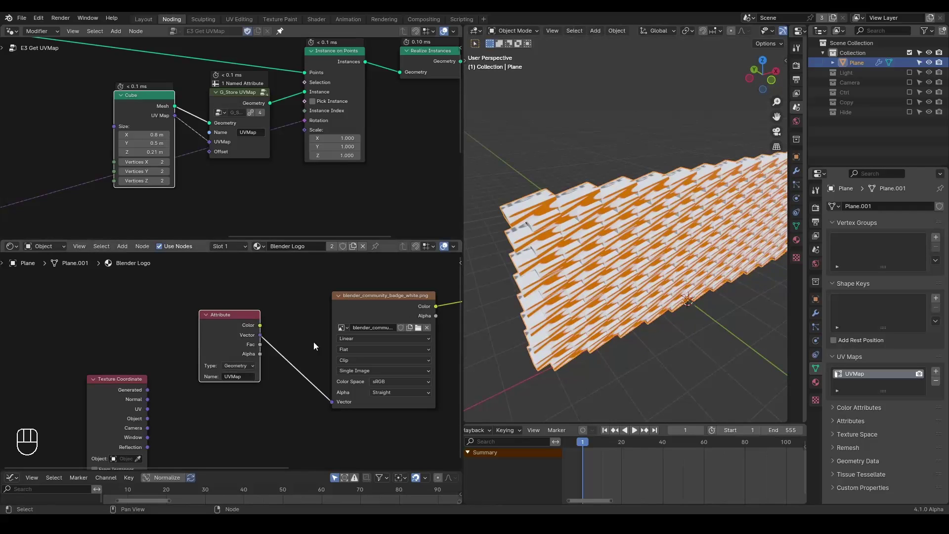
- Insert a new Mapping node between the UVMap attribute and the logo image texture
left_click_drag(239, 336, 275, 319)
type("map")
key("Return")
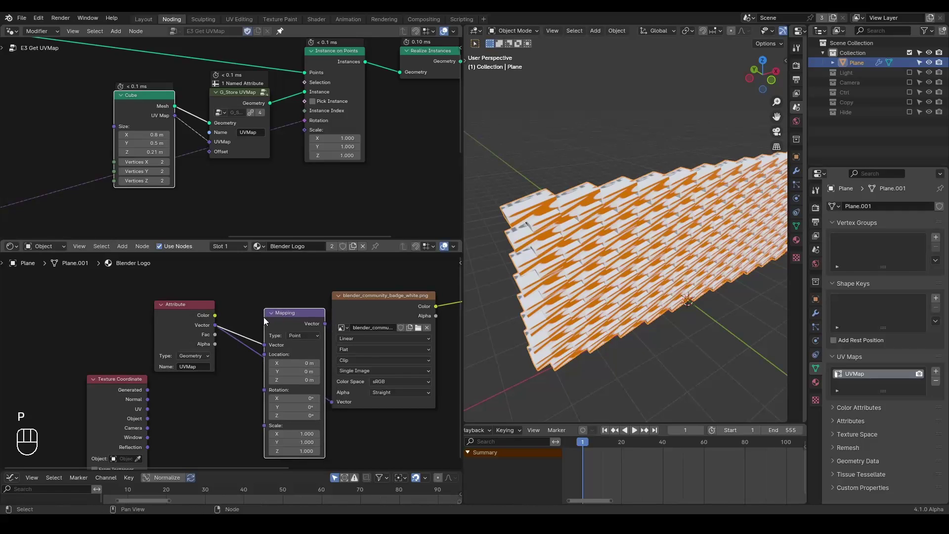
key("alt")
left_click(255, 312)
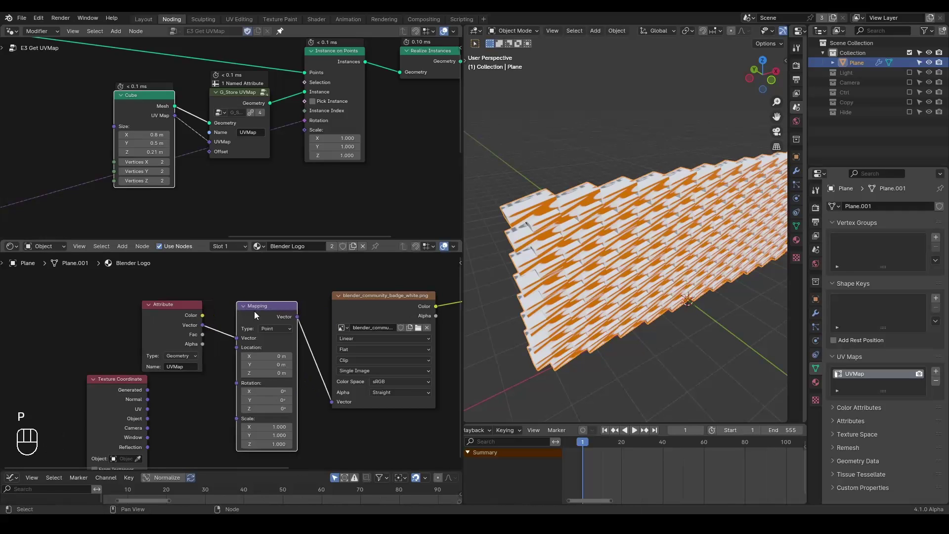
- Adjust the new Mapping node to an X location of -0.12 m and an X scale of 1.880
scroll(266, 360, "up", 1, "shift")
left_click(266, 359, "shift")
left_click_drag(262, 376, 287, 376, "shift")
mouse_move(269, 445)
left_mouse_down("shift")
mouse_move(296, 445)
mouse_move(269, 443)
left_mouse_up("shift")
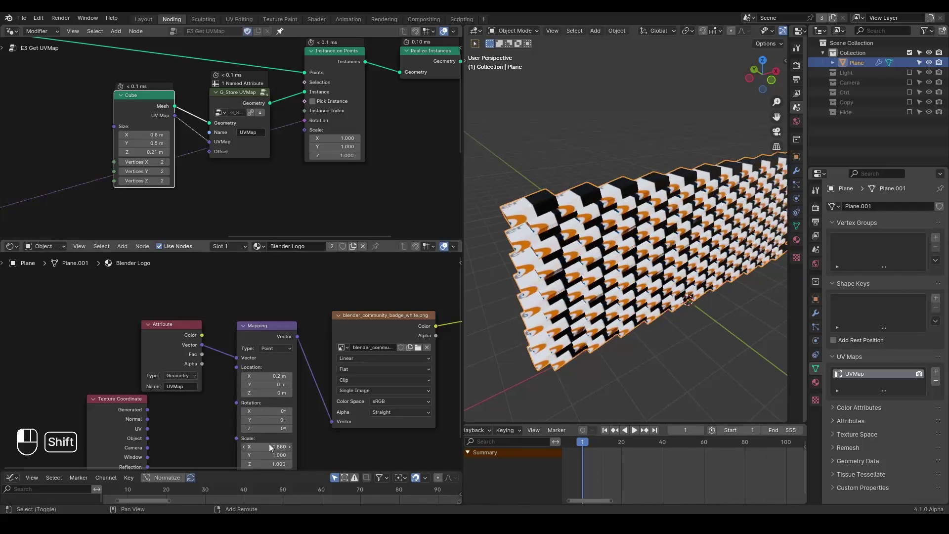
left_click_drag(263, 379, 208, 379, "shift")
- Play the wall animation to examine the logo on each moving brick, and return to the first frame
middle_click_drag(627, 289, 596, 267, "shift")
scroll(609, 271, "down", 3)
key("space")
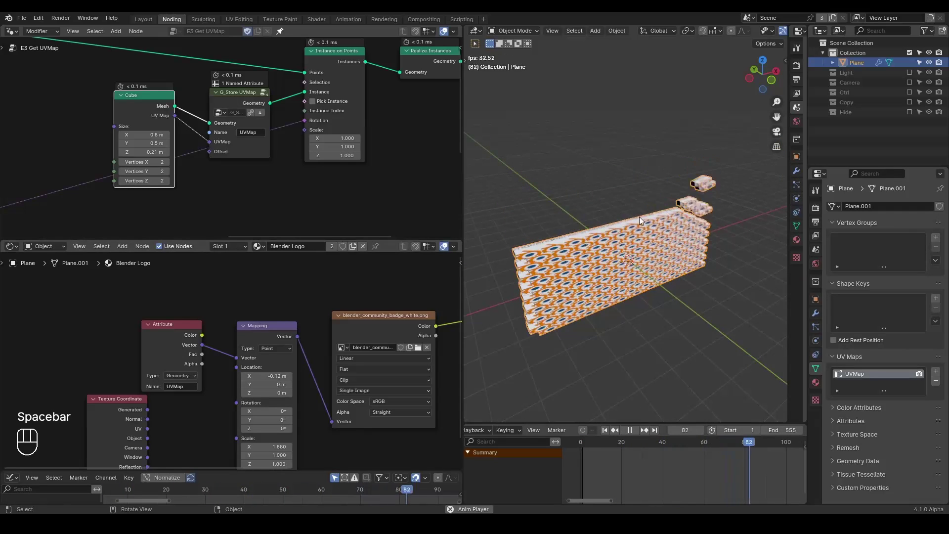
key("shift+space")
key("ctrl")
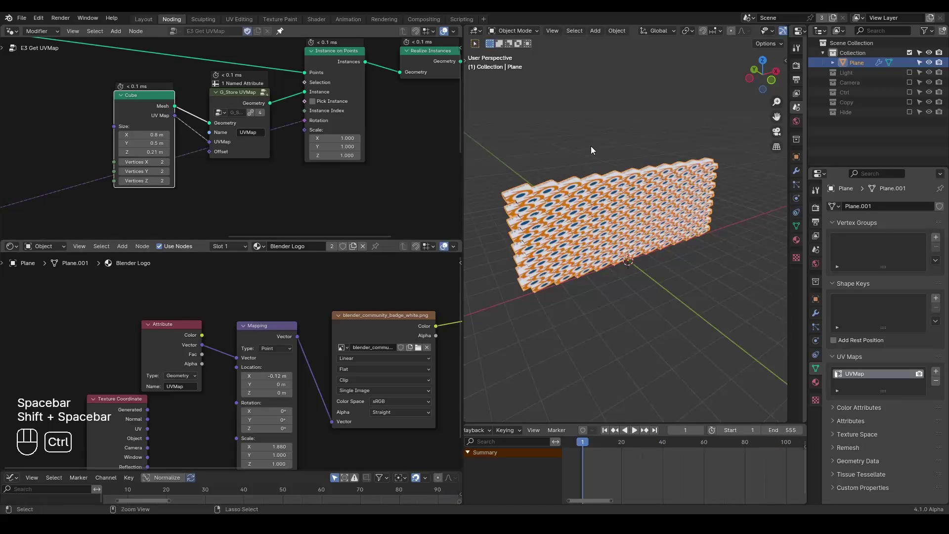
- Save the file and pin the Blender Logo node tree in the shader editor
key("ctrl+s")
key("ctrl+alt+shift+q")
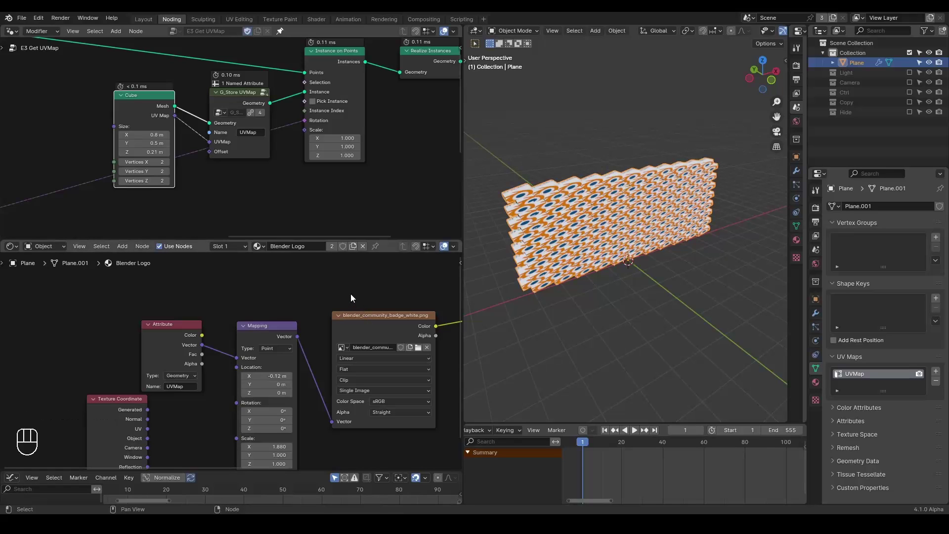
left_click(376, 246)
- Reset the Mapping node's X location to 0 m and X scale to 1
left_click(274, 376)
type("0")
key("Return")
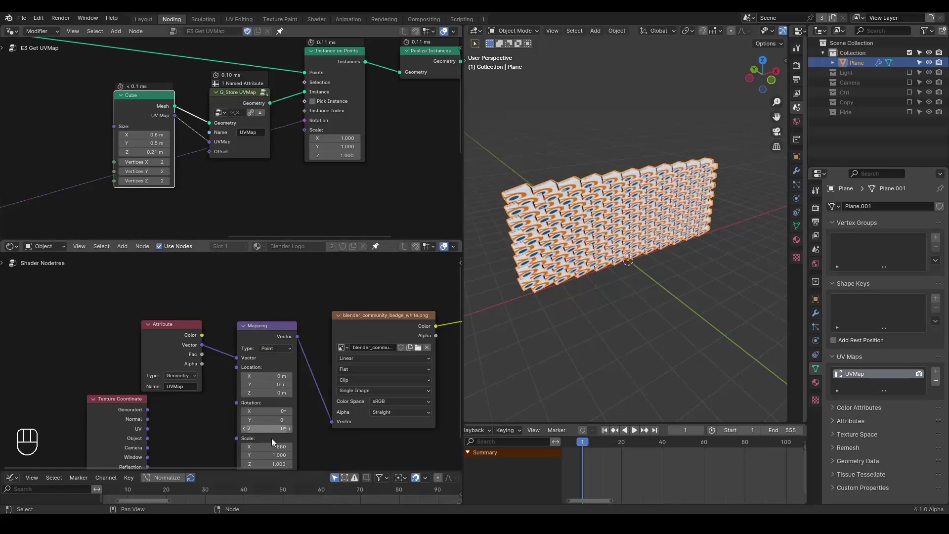
left_click(268, 447)
type("1")
key("Return")
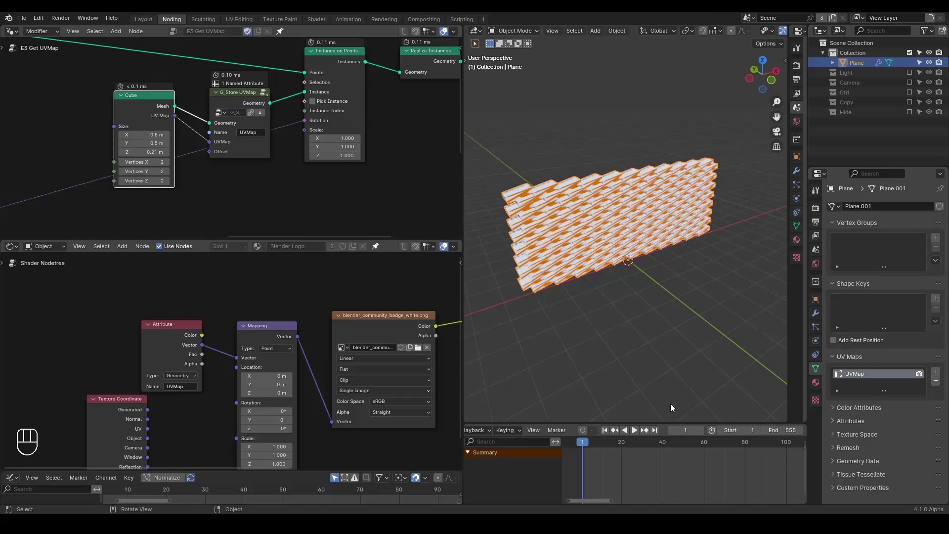
- Play the animation to frame 101, duplicate the assembled wall, and move the copy behind the original
key("space")
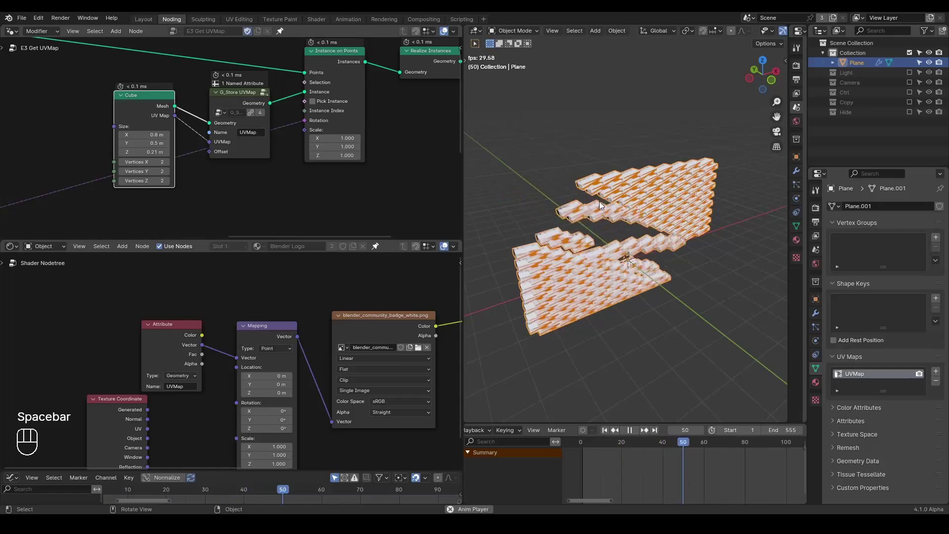
key("space")
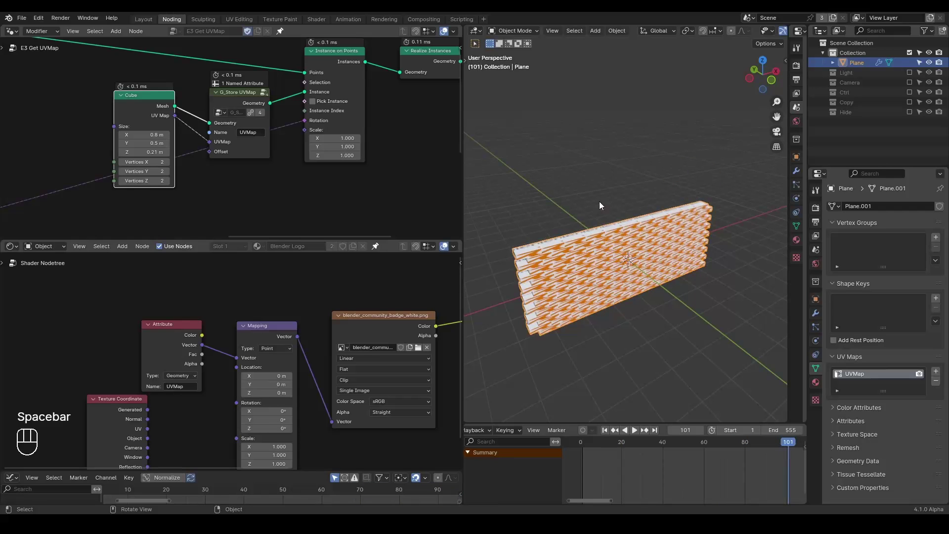
key("shift+d")
right_click(646, 229)
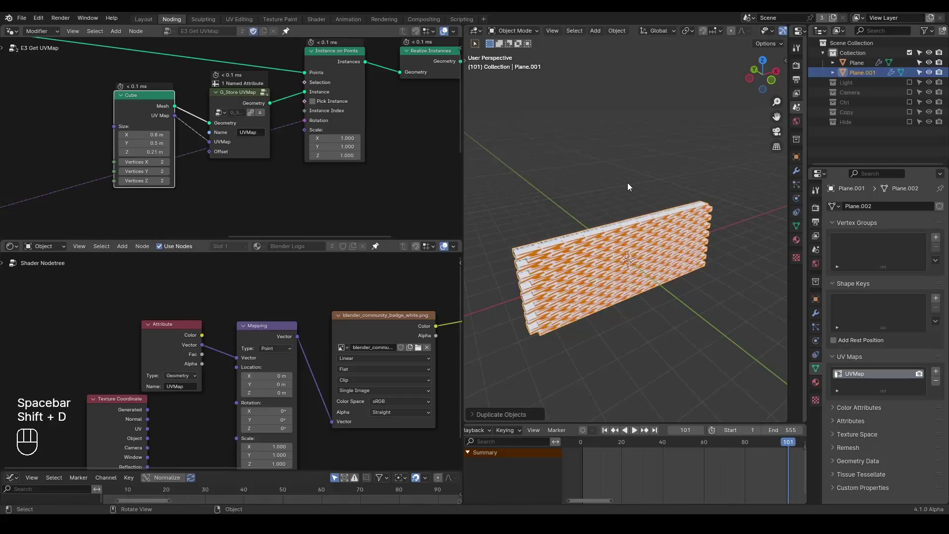
key("g")
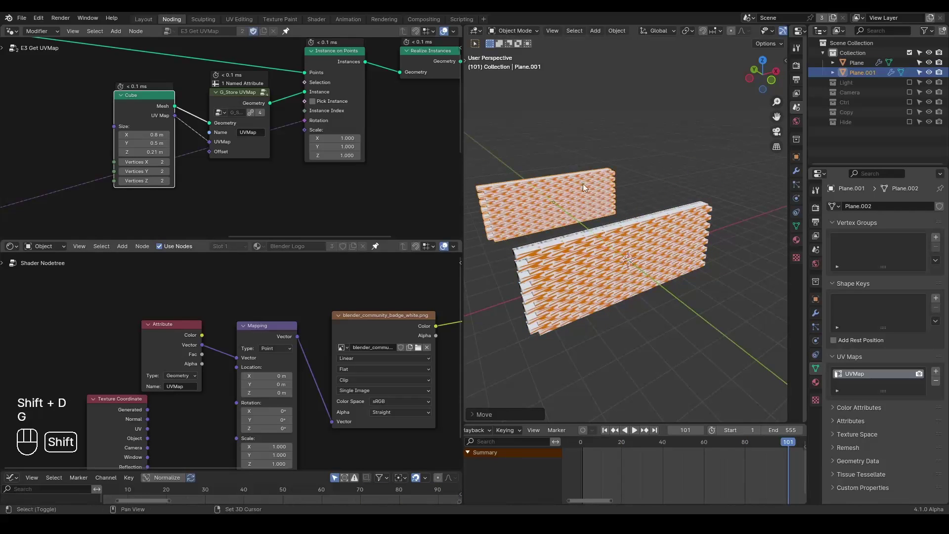
left_click(634, 185)
- Apply the duplicate wall's Geometry Nodes modifier, and check its real mesh in Edit Mode with everything selected
left_click(815, 313)
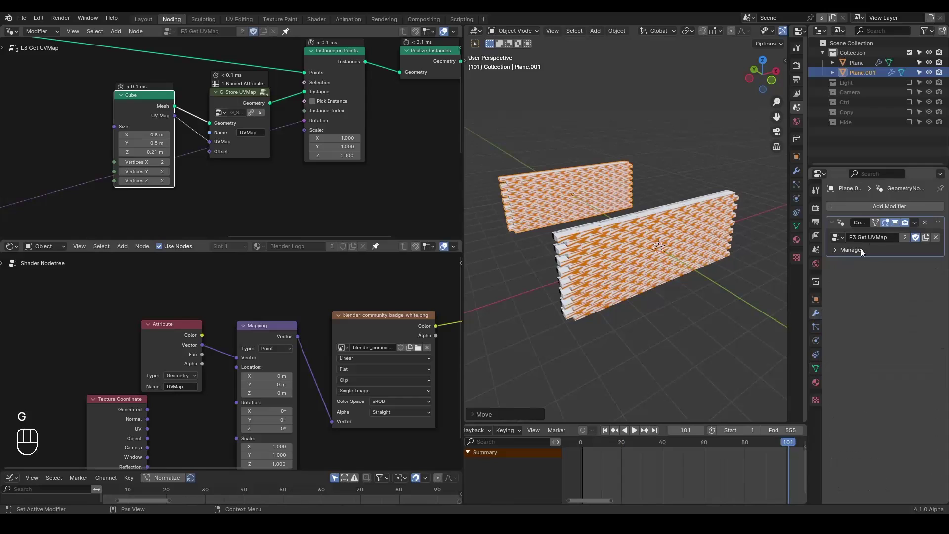
left_click(915, 224)
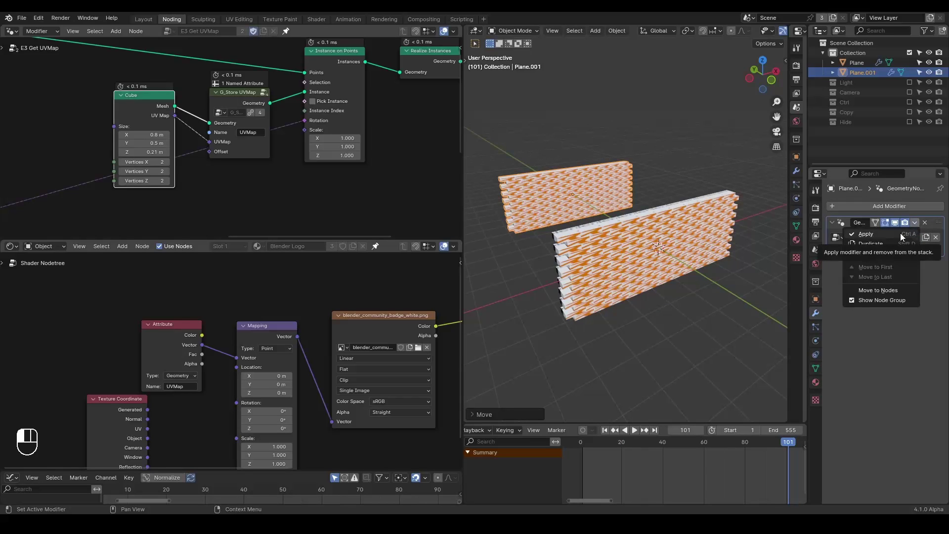
left_click(901, 236)
key("Tab")
key("a")
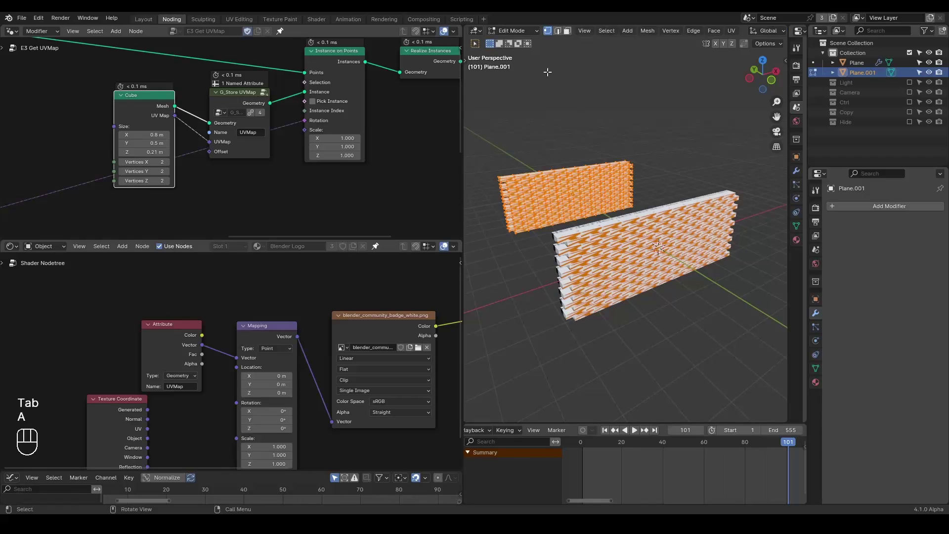
key("Tab")
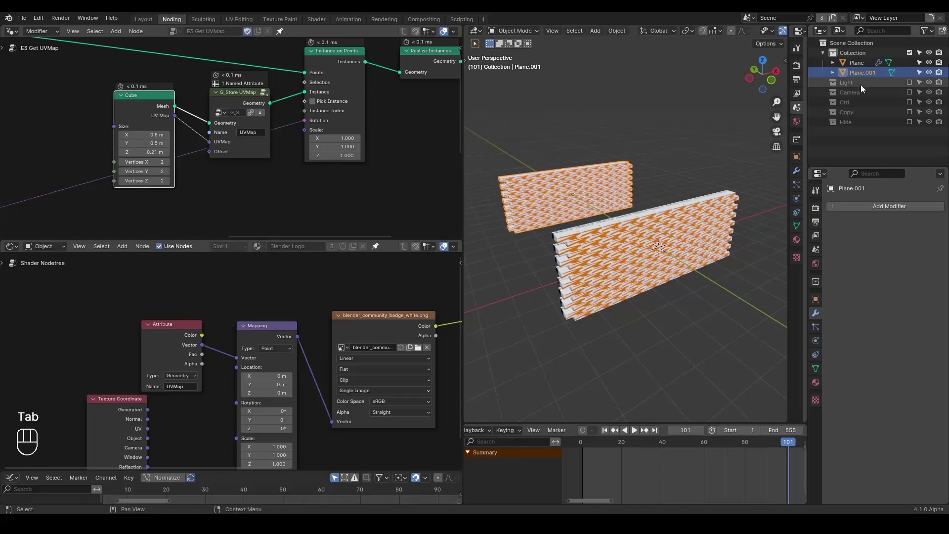
- Hide the original Plane and enter Edit Mode on Plane.001 in the front orthographic view
left_click(929, 62)
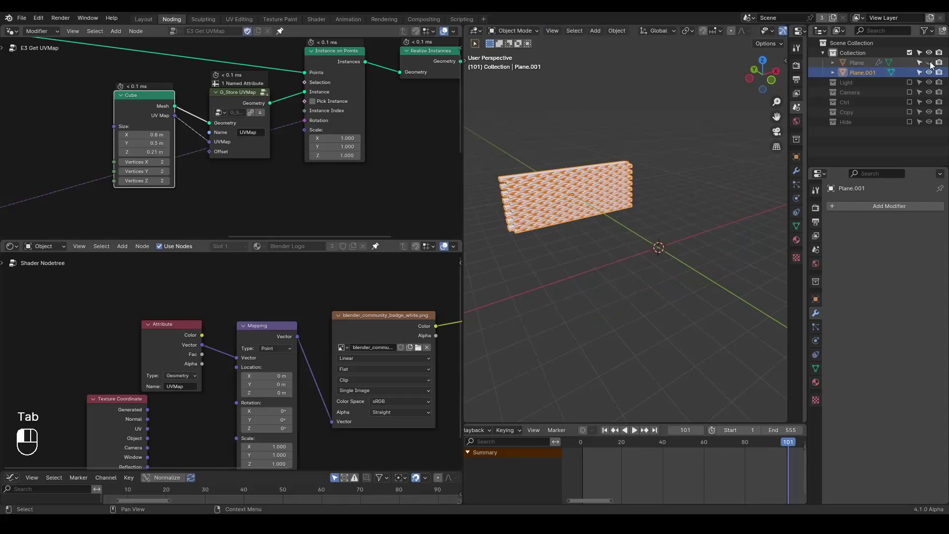
left_click(771, 79)
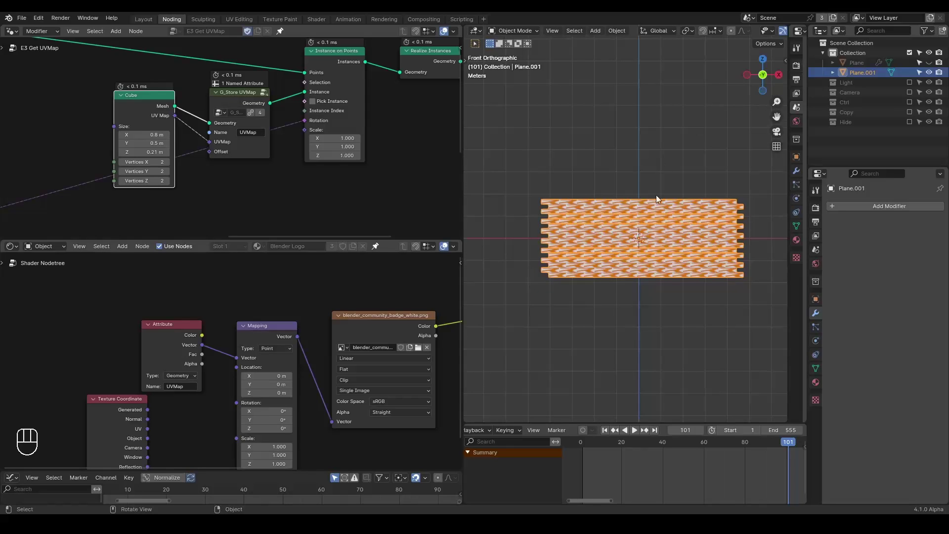
middle_click_drag(656, 195, 636, 194, "shift")
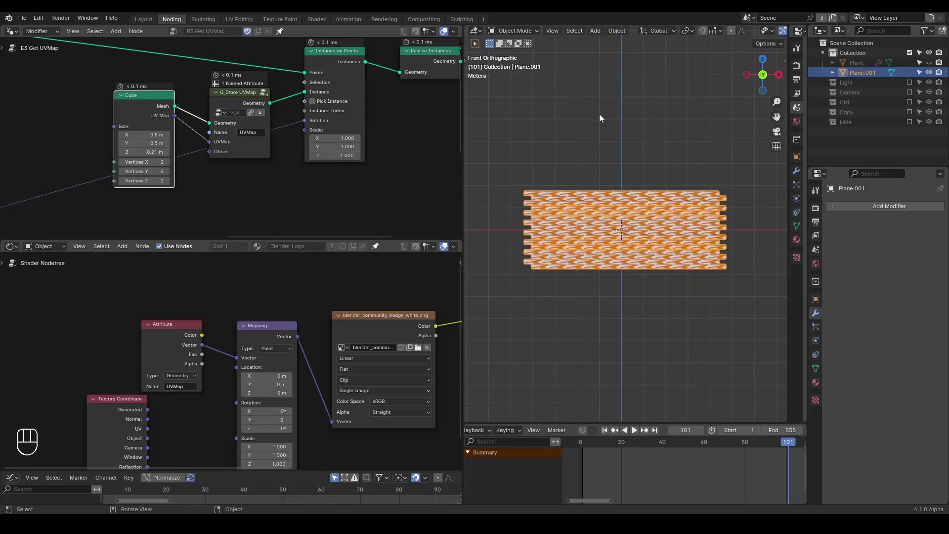
key("Tab")
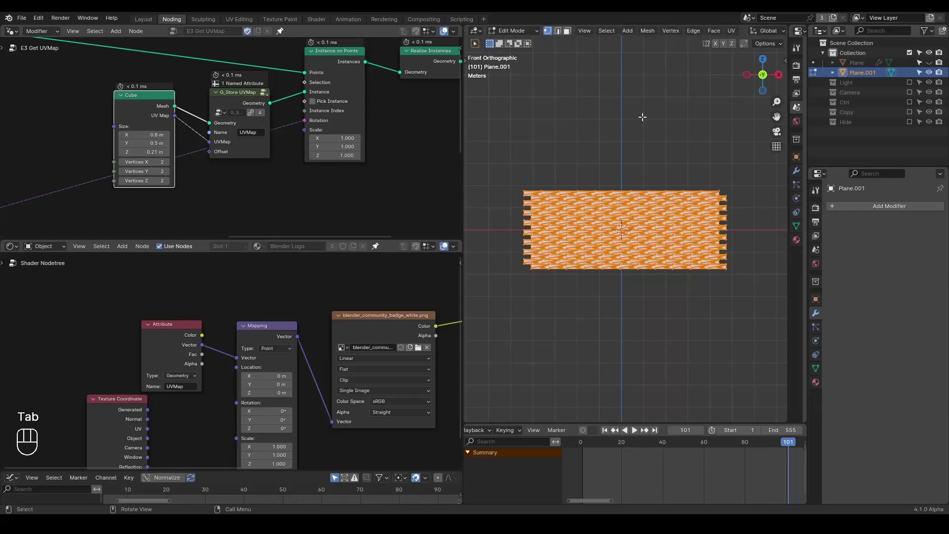
middle_click_drag(638, 122, 619, 107, "shift")
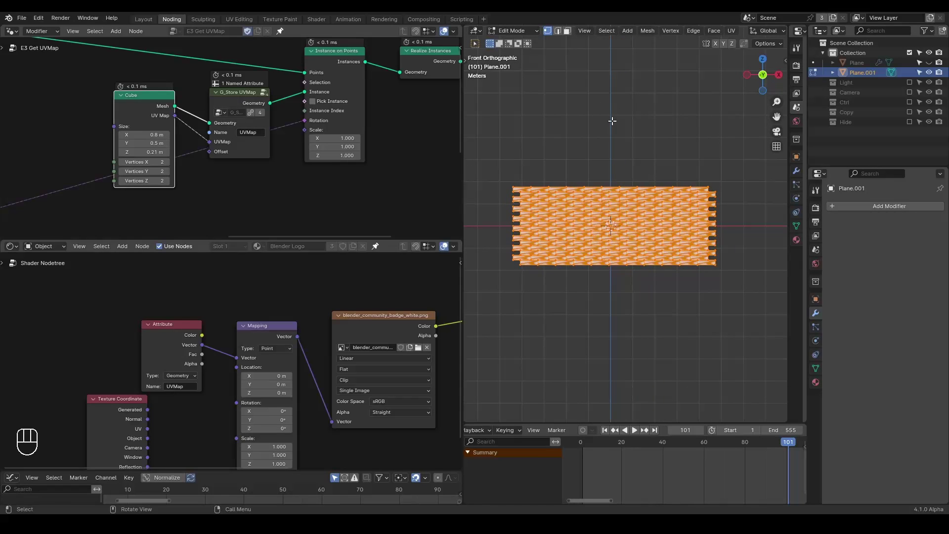
- Project Plane.001's UVs from the front view, then scale and shift them in the UV editor so the wall shows the whole logo
key("u")
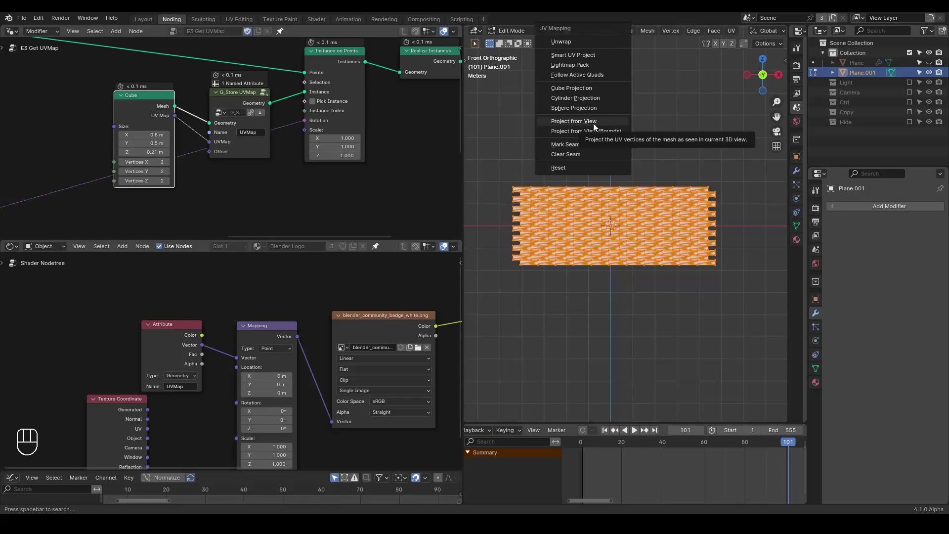
left_click(574, 121)
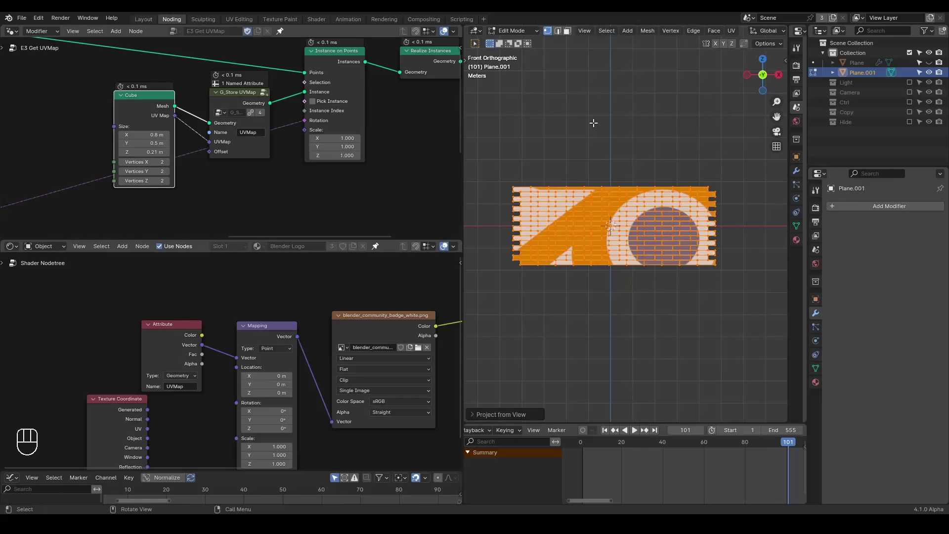
left_click(239, 19)
scroll(218, 127, "down", 2)
key("a")
key("s")
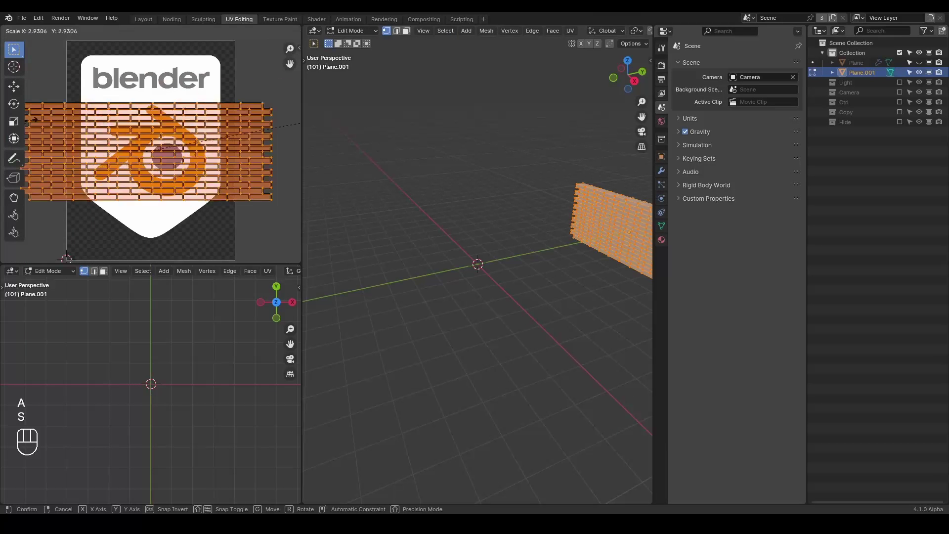
left_click(198, 105)
key("g")
key("y")
left_click(199, 101)
key("Tab")
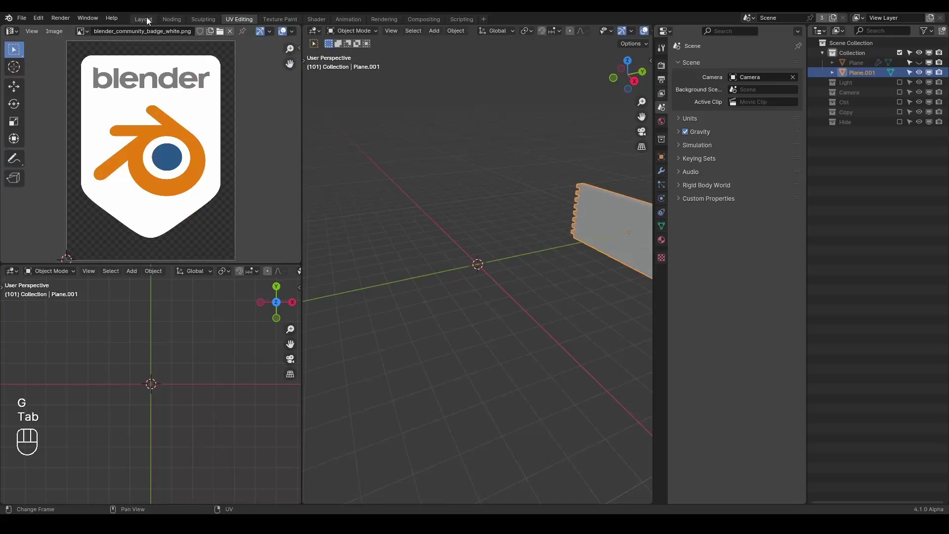
- Unhide the original Plane in the Noding workspace and draw an annotation arrow from it to the duplicate wall
left_click(172, 19)
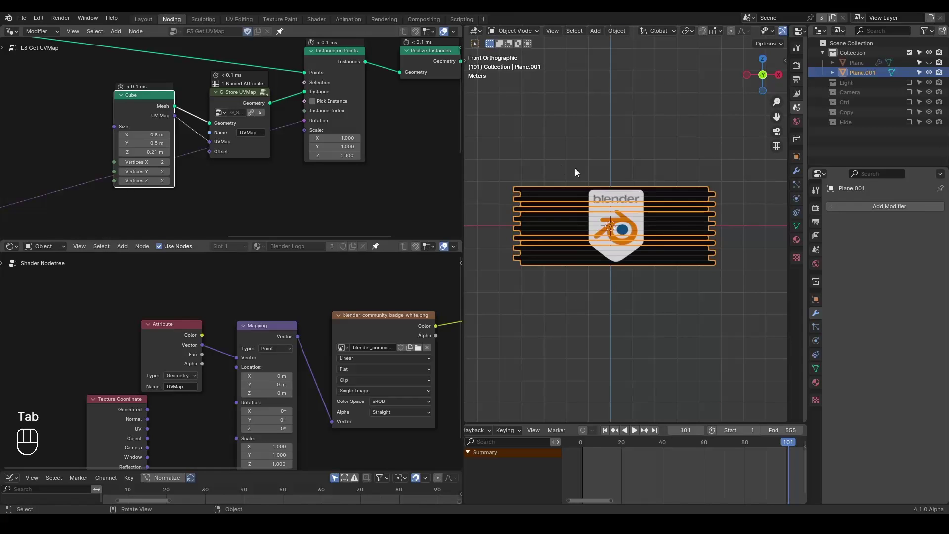
scroll(605, 189, "up", 3)
middle_click_drag(597, 229, 638, 232, "shift")
scroll(618, 224, "down", 3)
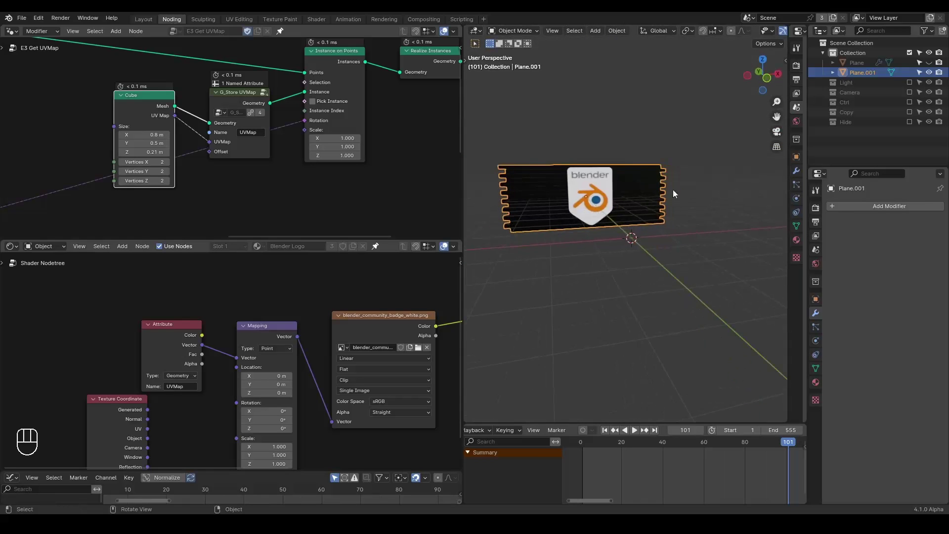
left_click(930, 64)
scroll(630, 184, "down", 3)
middle_click_drag(630, 184, 642, 220)
left_click(646, 186)
mouse_move(711, 189)
left_mouse_down()
mouse_move(688, 140)
mouse_move(660, 131)
mouse_move(637, 145)
left_mouse_up()
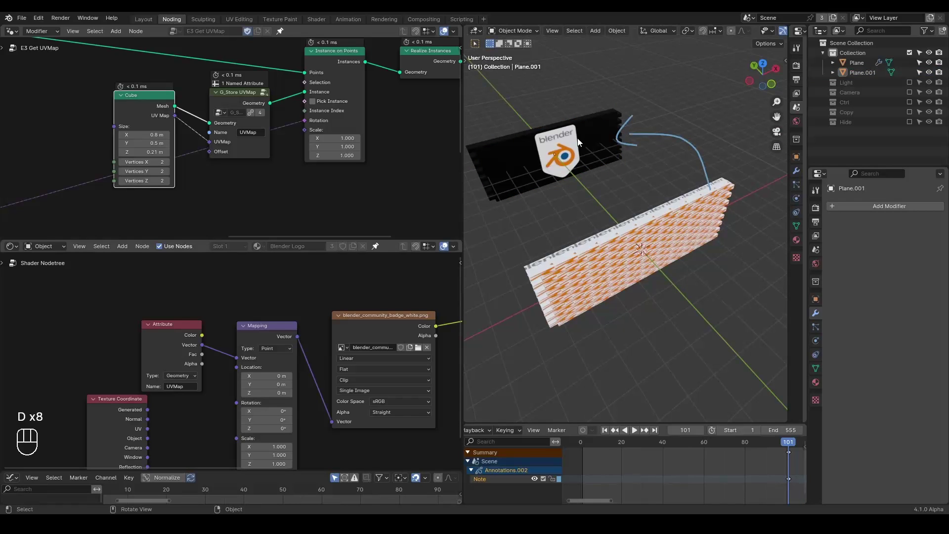
- Make room after Realize Instances and insert a G_Get UVMap group node before Set Material
middle_click_drag(257, 154, 95, 163)
scroll(213, 142, "down", 4)
left_click_drag(356, 50, 245, 134)
key("g")
left_click(431, 136)
middle_click_drag(397, 145, 312, 169)
scroll(310, 169, "up", 3)
key("ctrl+a")
type("get uv")
key("Return")
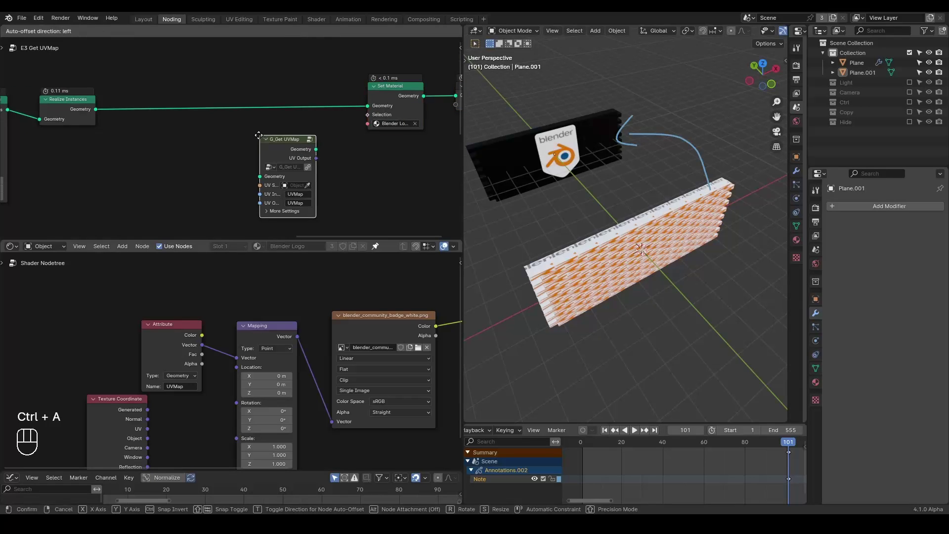
left_click(221, 90)
scroll(229, 162, "up", 2)
scroll(238, 161, "up", 1)
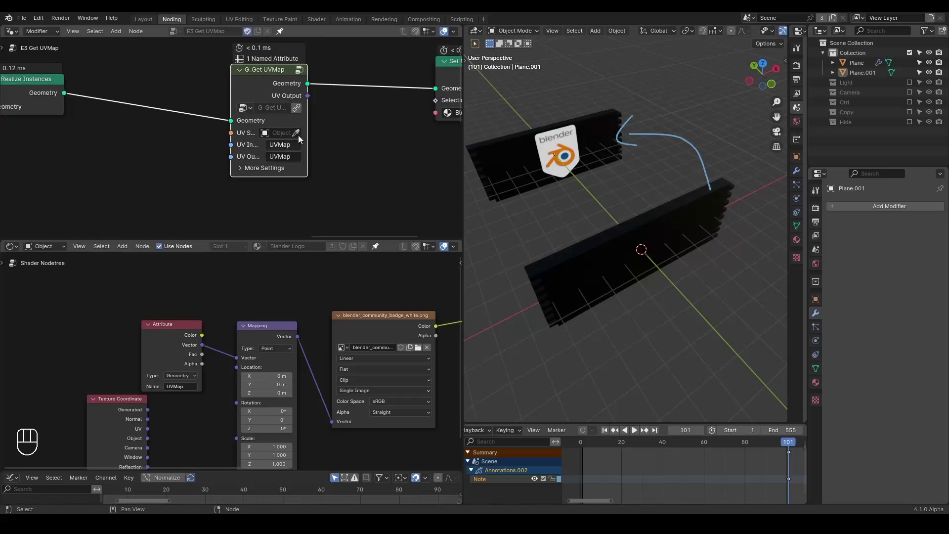
- Set the G_Get UVMap node's source object to Plane.001 and move the node closer to Realize Instances
left_click(295, 135)
left_click(547, 140)
key("g")
left_click(306, 84)
mouse_move(597, 260)
middle_mouse_down()
mouse_move(601, 239)
mouse_move(608, 268)
mouse_move(611, 260)
middle_mouse_up()
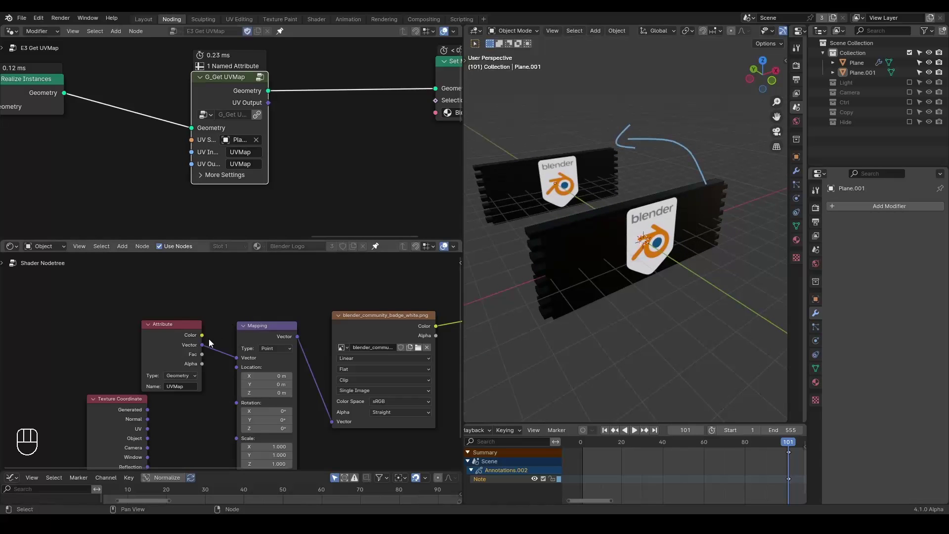
- Enlarge the geometry node editor and detach G_Get UVMap from the geometry link, placing it above the chain
middle_click_drag(240, 108, 236, 171)
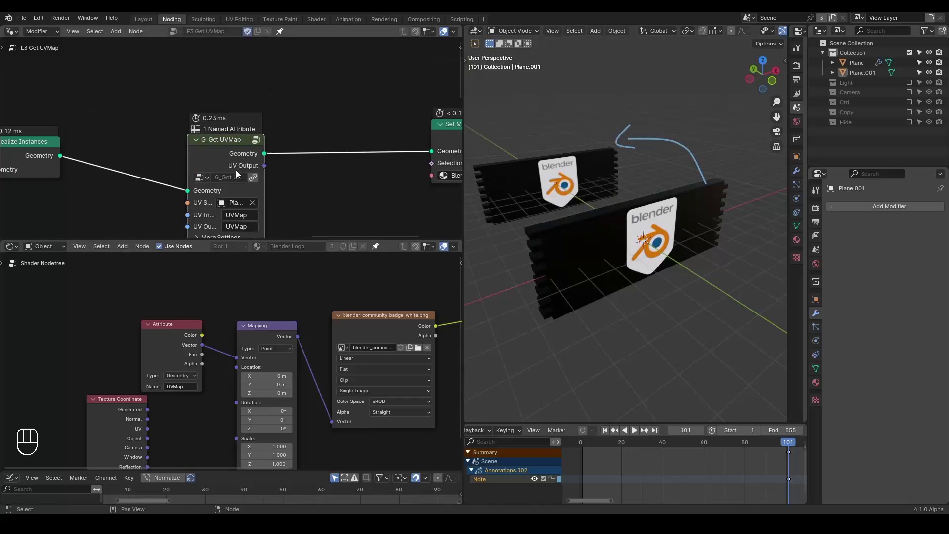
left_click_drag(198, 239, 197, 338)
scroll(205, 265, "down", 2)
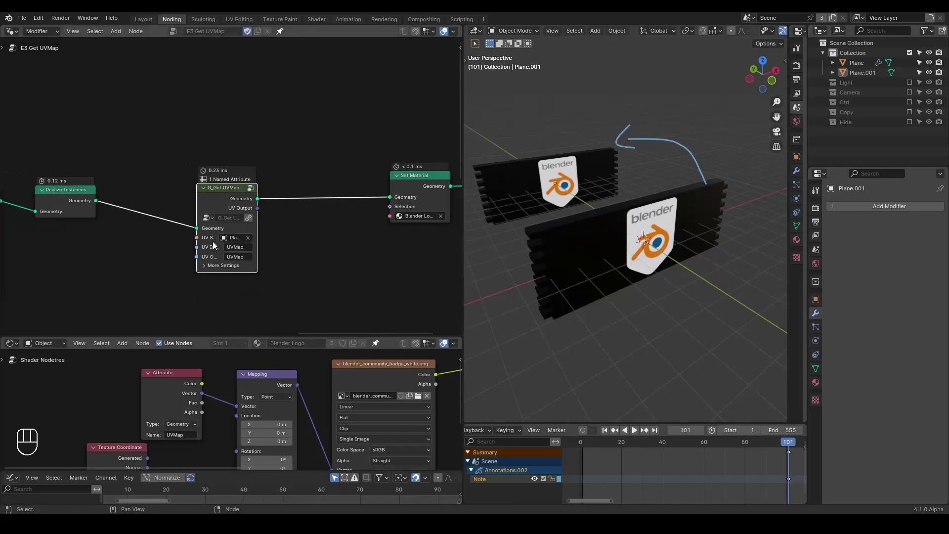
left_click_drag(221, 194, 297, 48, "alt")
- Add a Sample Index node below the link between Realize Instances and Set Material
middle_click_drag(210, 216, 229, 187)
key("ctrl+a")
type("sample")
key("Down")
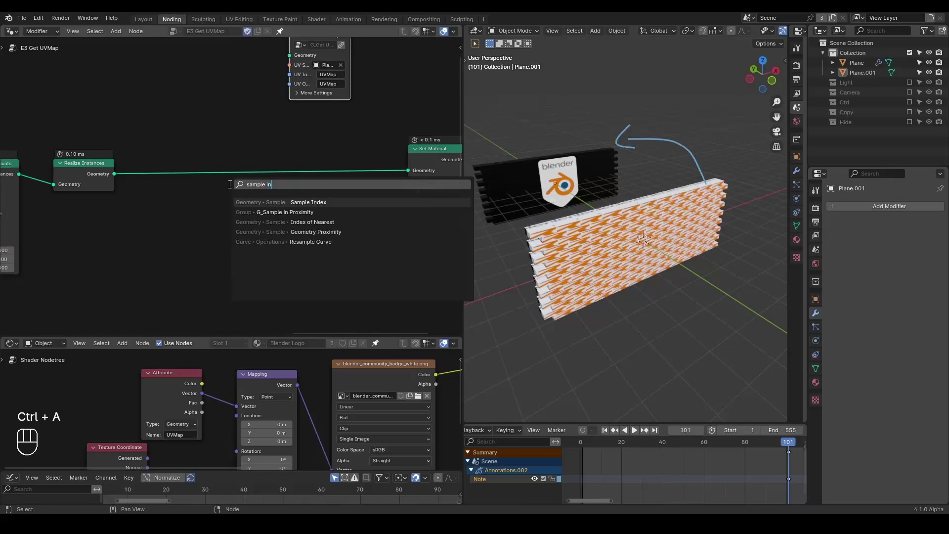
key("Return")
left_click(227, 264)
middle_click_drag(227, 264, 276, 231)
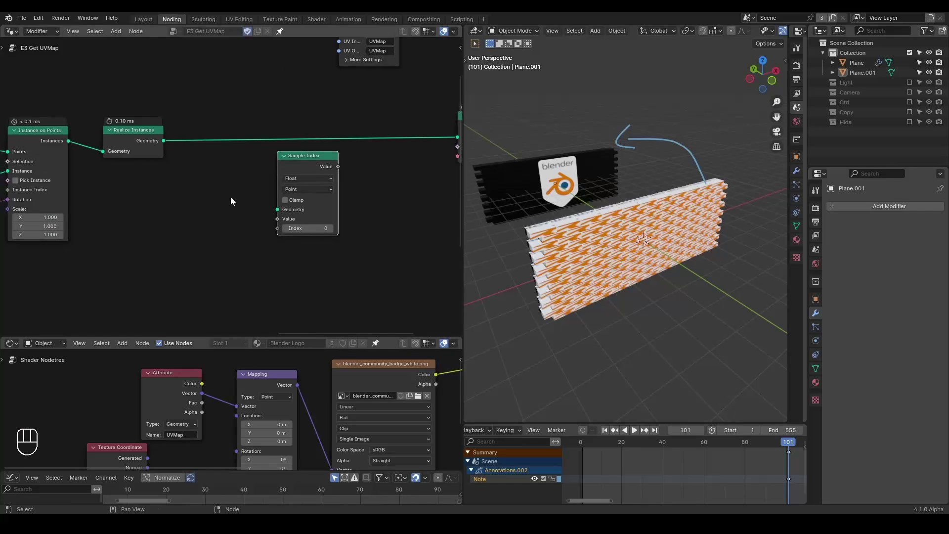
- Add an Object Info node referencing Plane.001 and connect its geometry to Sample Index
key("ctrl+a")
type("obi")
key("Return")
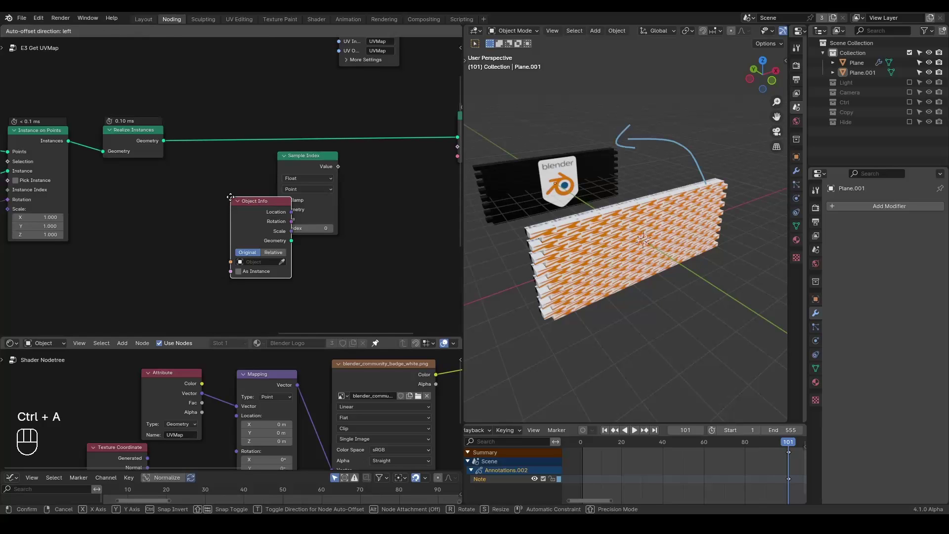
left_click(149, 187)
left_click(200, 251)
left_click(568, 186)
left_click_drag(210, 229, 279, 209)
- Set Sample Index's data type to Vector and feed its value from a Named Attribute node reading UVMap
left_click(300, 178)
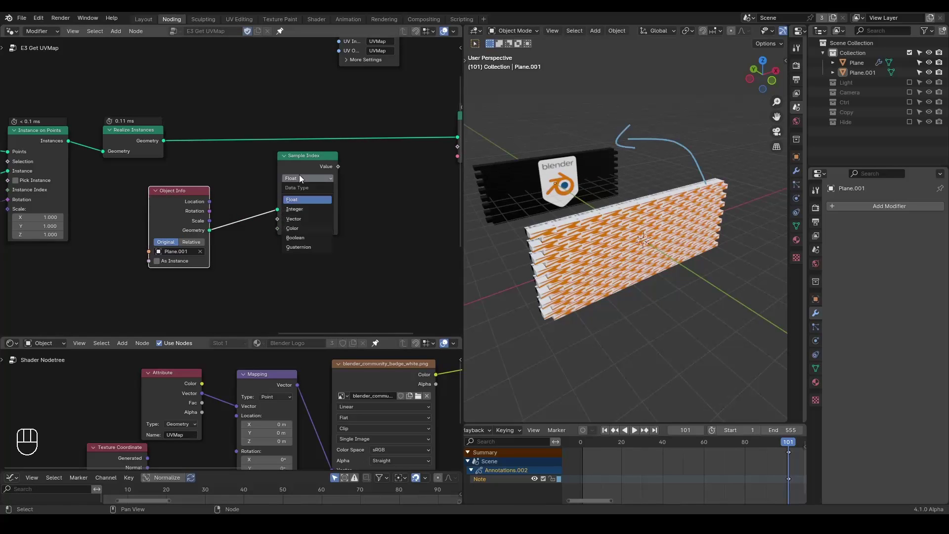
left_click(309, 220)
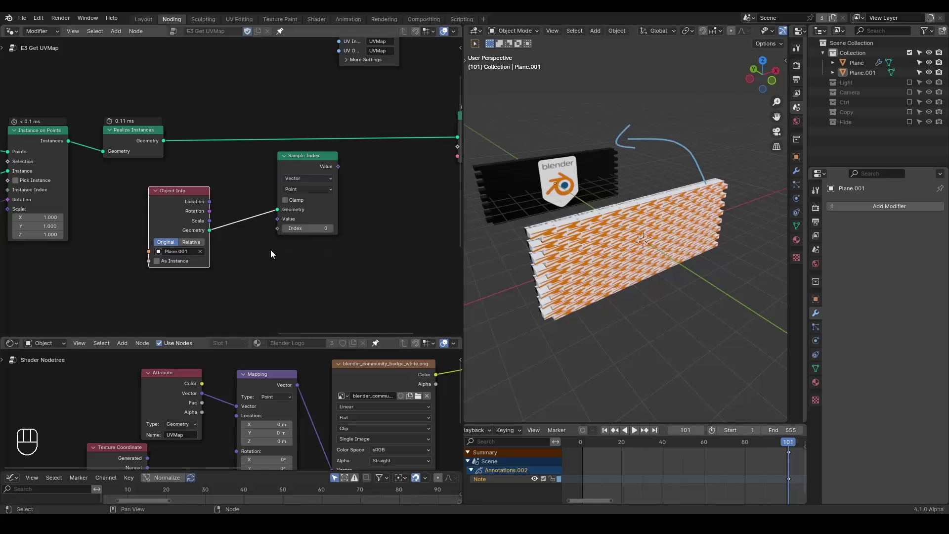
middle_click_drag(238, 222, 289, 189)
left_click_drag(332, 186, 250, 238)
type("named")
key("Return")
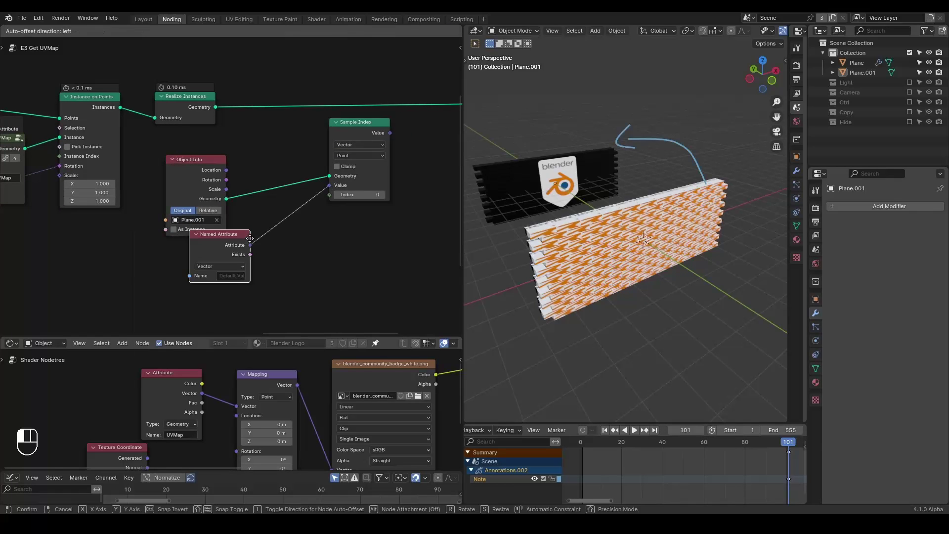
left_click(250, 239)
left_click(225, 276)
type("UVMap")
key("Return")
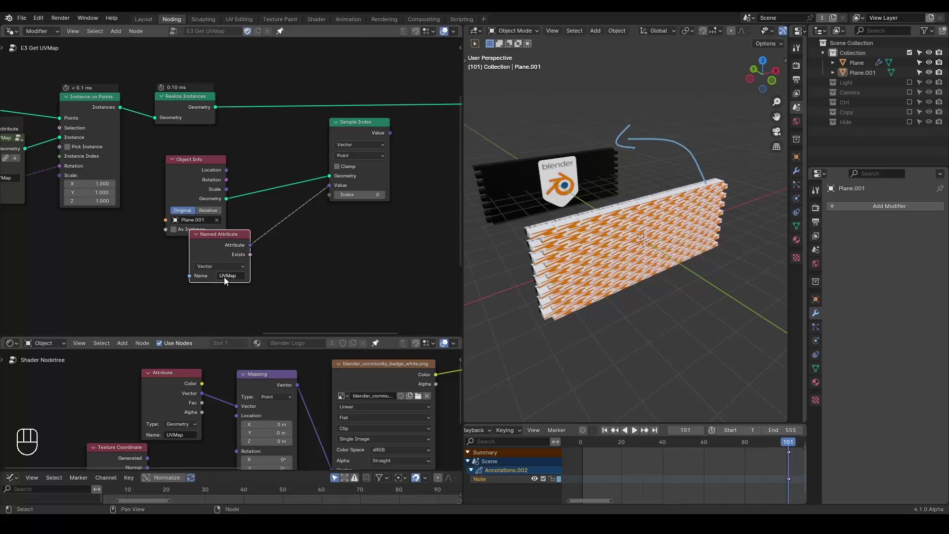
- Feed Sample Index's index from an Index node and set its domain to Face Corner
scroll(325, 200, "up", 1)
left_click_drag(346, 196, 295, 285)
type("index")
key("Return")
left_click(242, 316)
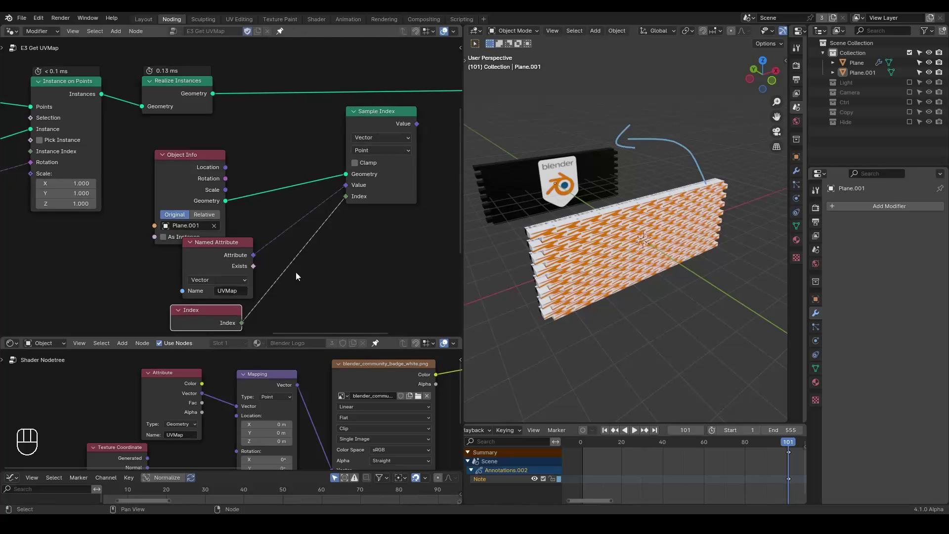
left_click(380, 151)
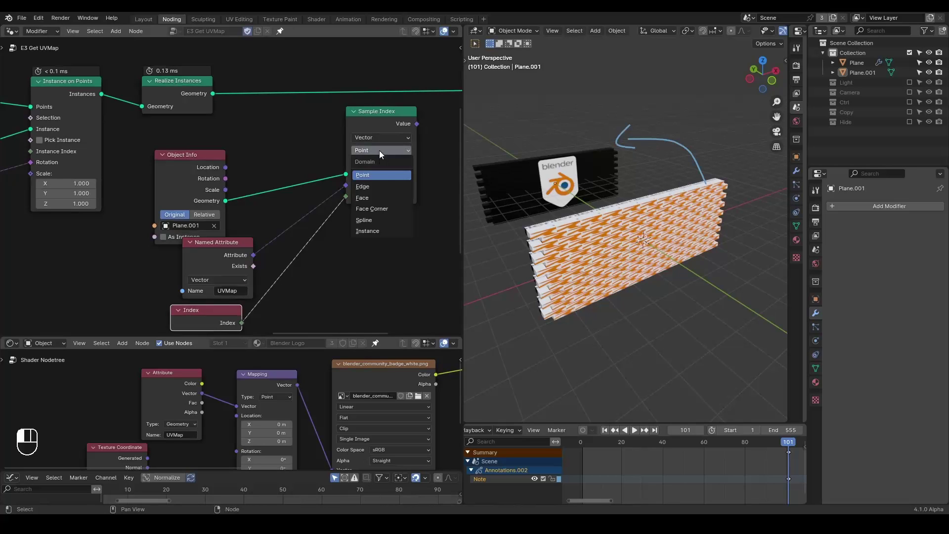
left_click(386, 206)
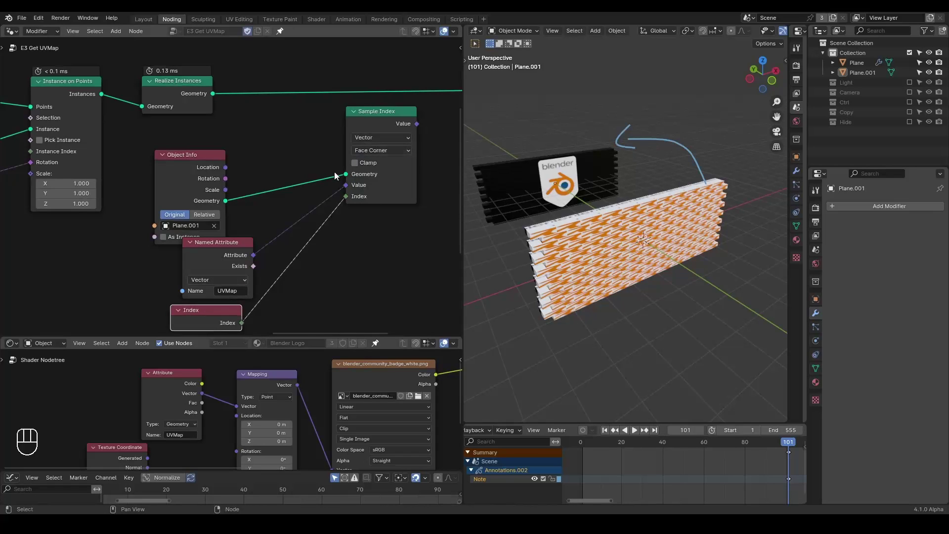
- Insert a G_Store UVMap node before Set Material and connect Sample Index's value to its UVMap input
middle_click_drag(362, 162, 295, 222)
scroll(256, 186, "down", 3)
middle_click_drag(271, 183, 224, 202)
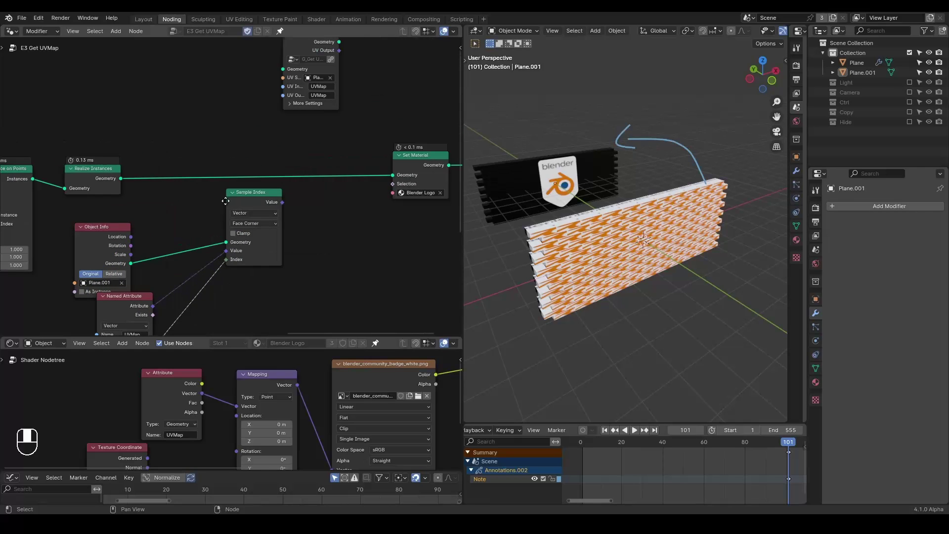
key("ctrl+a")
type("store")
key("Return")
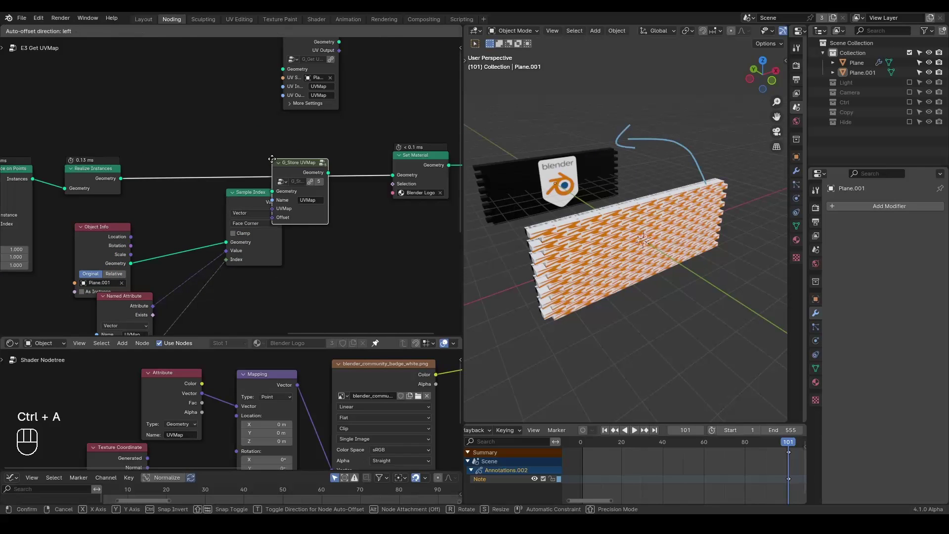
left_click(321, 144)
left_click_drag(281, 202, 305, 193)
- Play the animation from the start to check the sampled logo on the assembling brick wall
middle_click_drag(311, 255, 367, 172)
middle_click_drag(665, 251, 648, 239)
key("shift+space")
key("space")
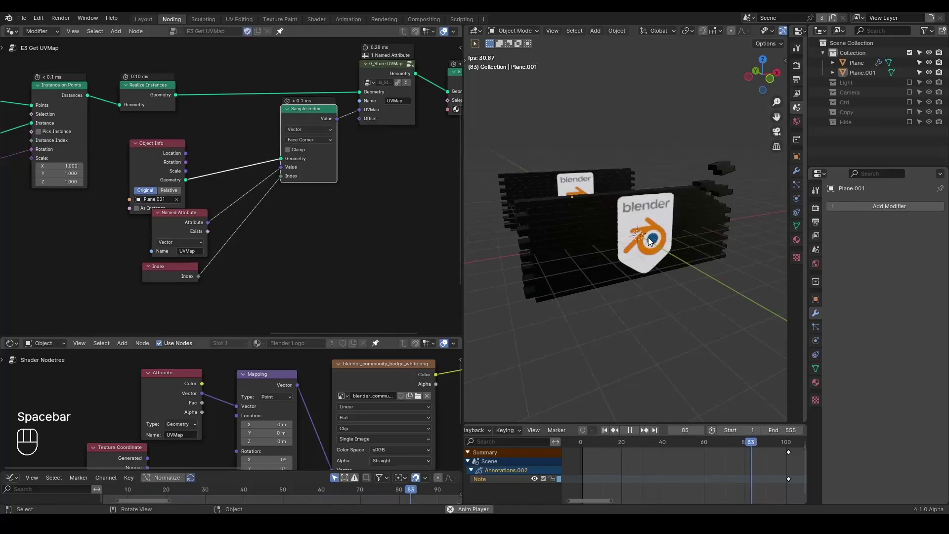
key("space")
- Move the Named Attribute node away from Sample Index to free space for another node
scroll(234, 192, "up", 1)
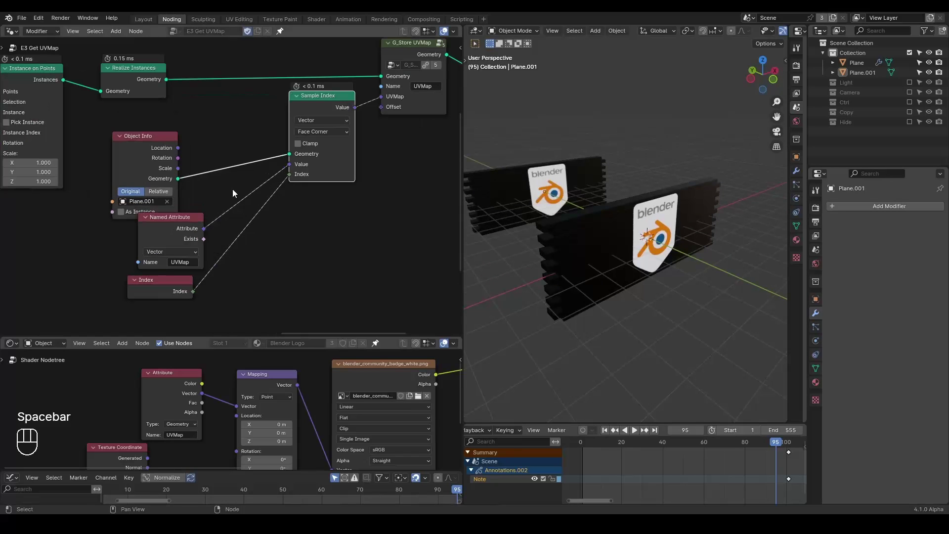
left_click_drag(183, 223, 138, 222)
left_click_drag(161, 285, 243, 275)
type("evaluate")
key("Down")
key("Up")
key("Return")
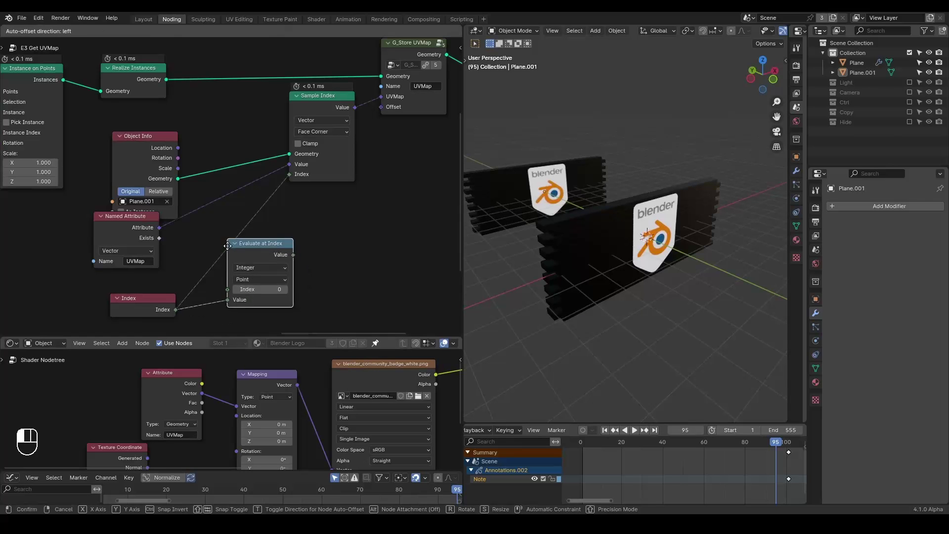
left_click(227, 245)
key("x")
- Add an Evaluate on Domain node fed by the Index node and set its domain to Face Corner
left_click_drag(181, 308, 230, 280)
type("evaluate on")
key("Return")
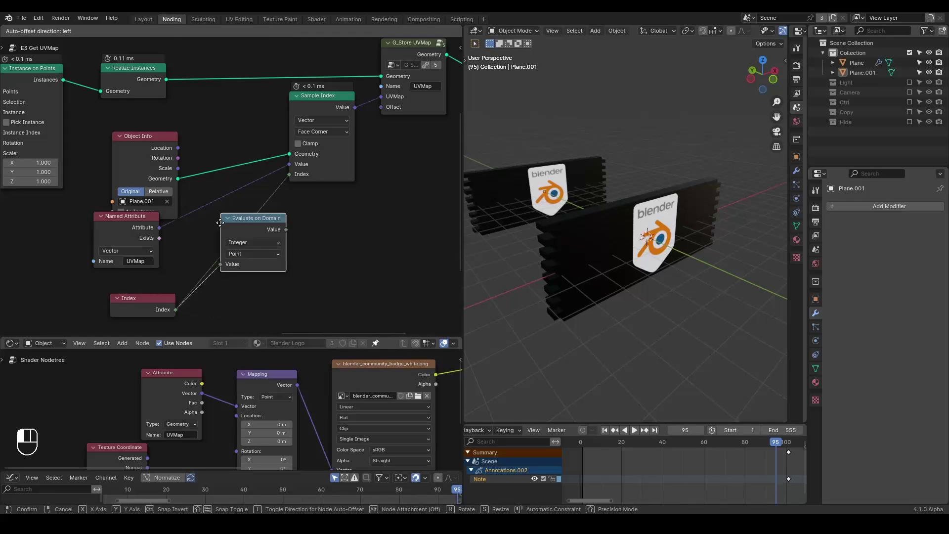
left_click(254, 254)
left_click(255, 251)
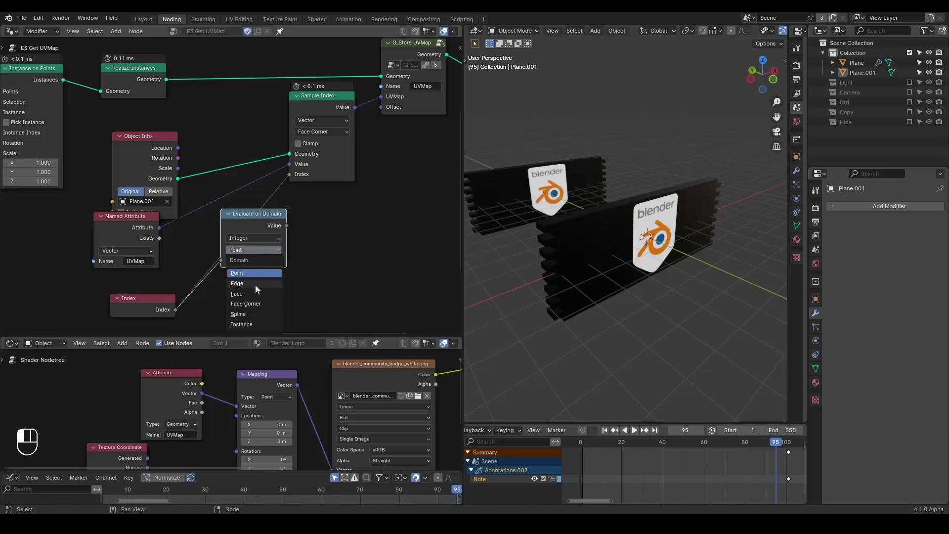
left_click(254, 305)
- Arrange the Index and Evaluate on Domain nodes, and connect the evaluated value to Sample Index's index
left_click_drag(258, 212, 243, 237)
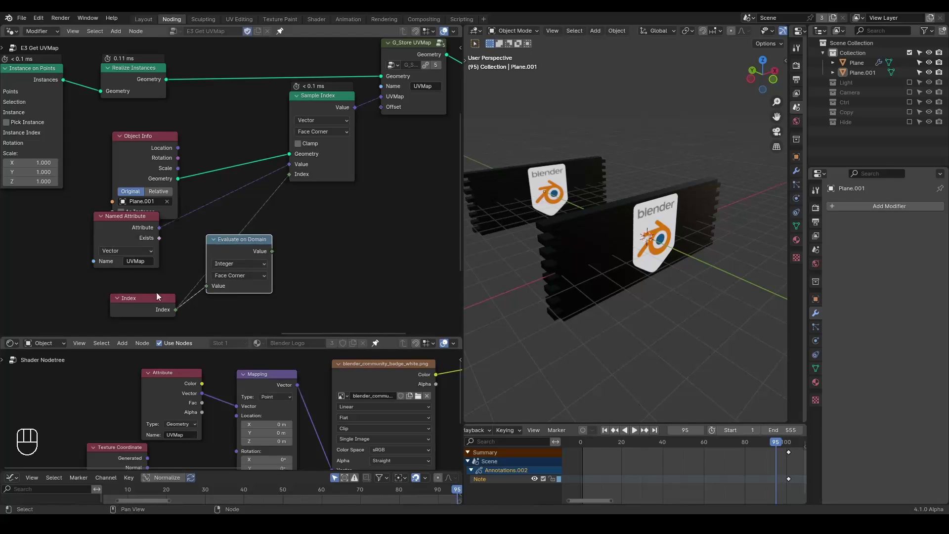
left_click_drag(165, 299, 141, 287)
left_click_drag(238, 242, 216, 248)
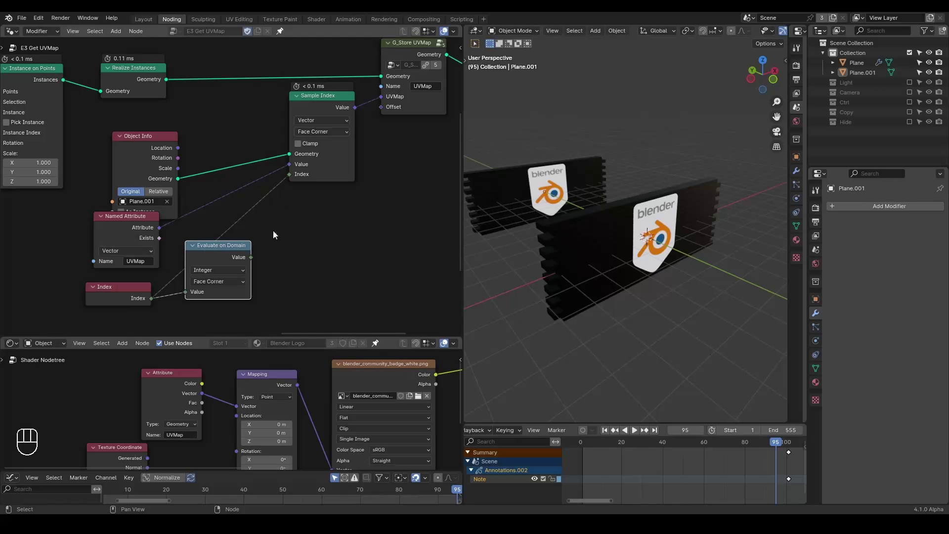
left_click_drag(250, 257, 289, 174)
- Compare the logo on both walls by selecting them alternately, ending with the original Plane selected
middle_click_drag(580, 232, 566, 260)
left_click(612, 239)
left_click(578, 187)
left_click(604, 229)
left_click(572, 185)
left_click(601, 233)
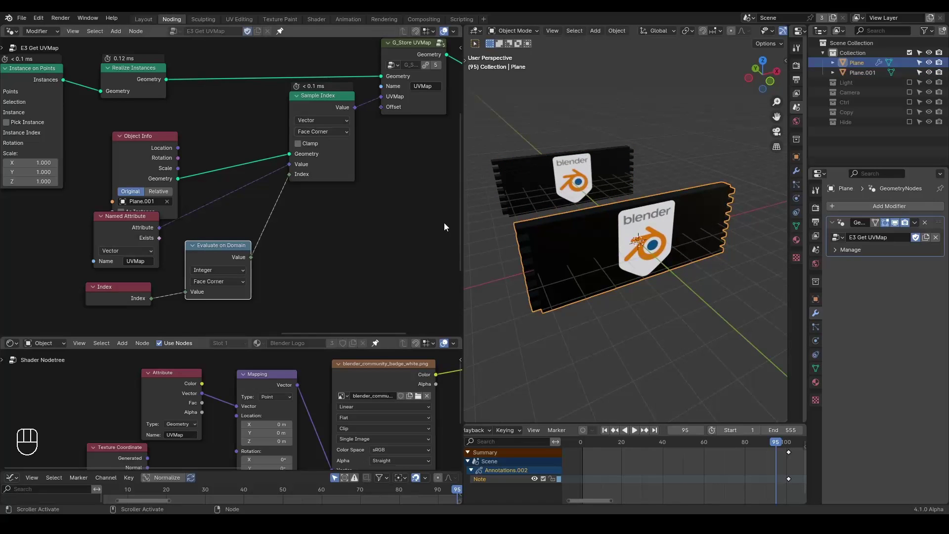
- Replay the animation to check the face-corner-evaluated UVs on the moving bricks, and return to frame 1
middle_click_drag(444, 223, 402, 205)
scroll(341, 229, "down", 2)
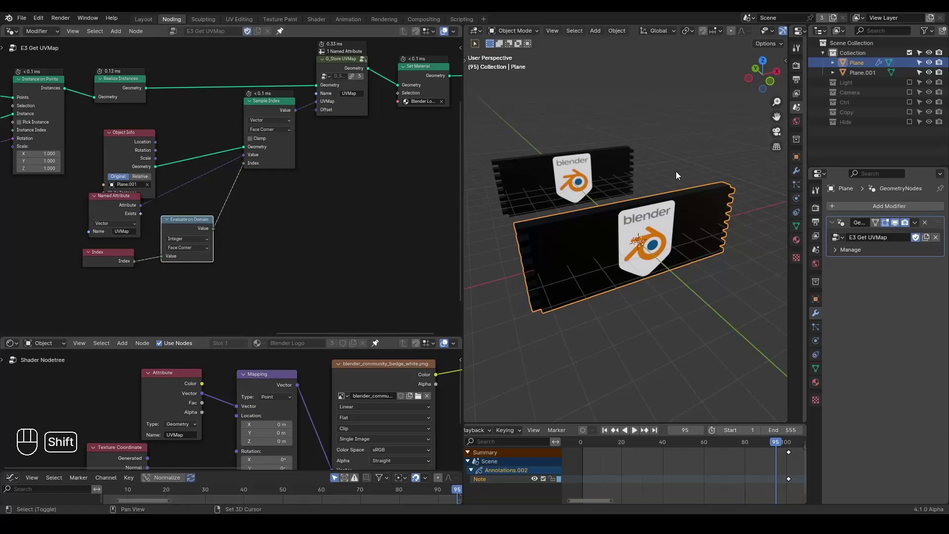
key("shift+space")
key("space")
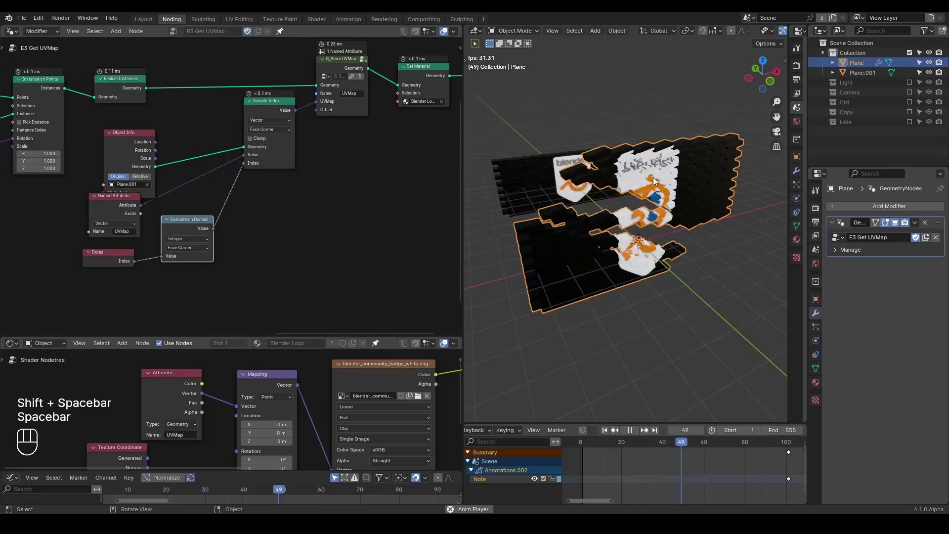
key("space")
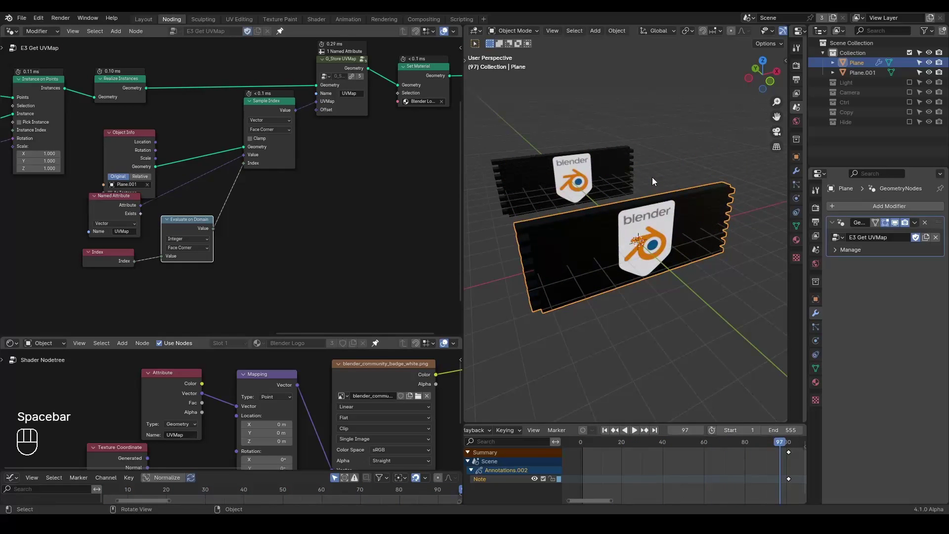
key("shift+space")
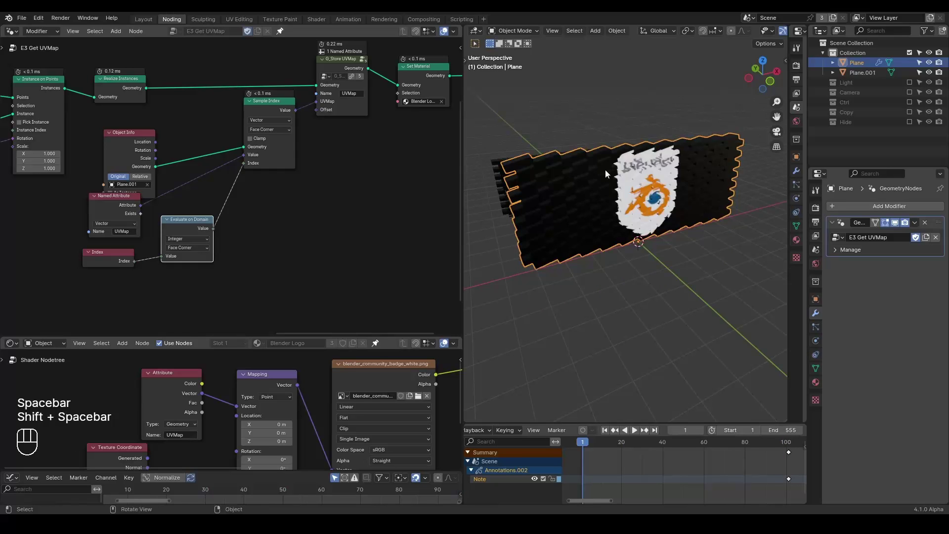
- Mark a seam on an edge loop of Plane.001's wall in Edit Mode, and return to Object Mode
middle_click_drag(525, 169, 536, 144)
left_click(535, 144)
key("Tab")
key("2")
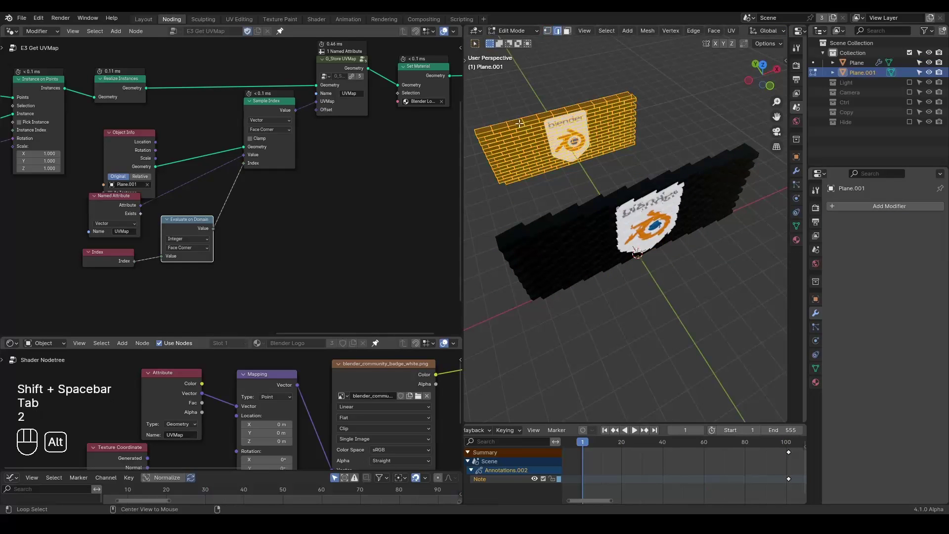
left_click(516, 123)
key("u")
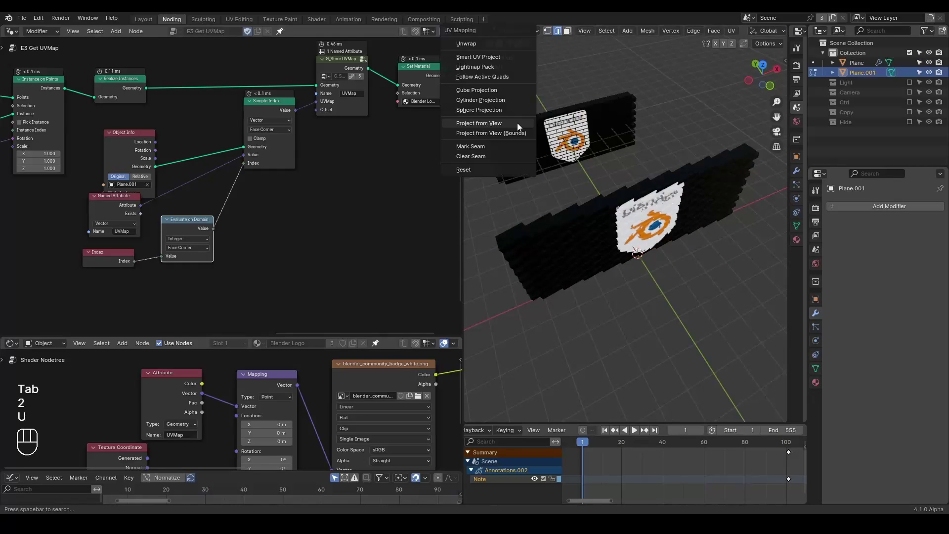
left_click(493, 143)
key("Tab")
- Examine the complete E3 Get UVMap node tree
scroll(339, 96, "up", 2, "ctrl")
middle_click_drag(326, 73, 320, 189, "ctrl")
middle_click_drag(258, 203, 388, 193)
middle_click_drag(310, 121, 289, 173, "ctrl")
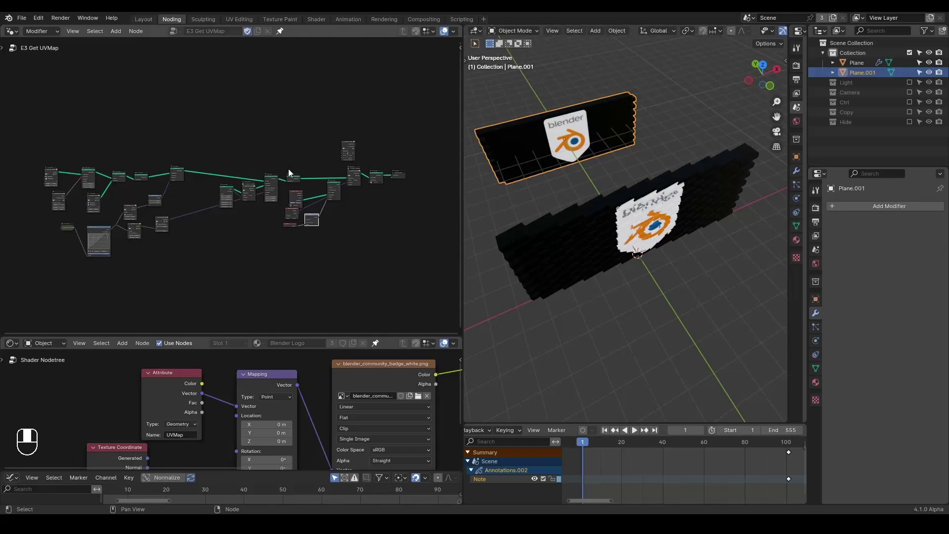